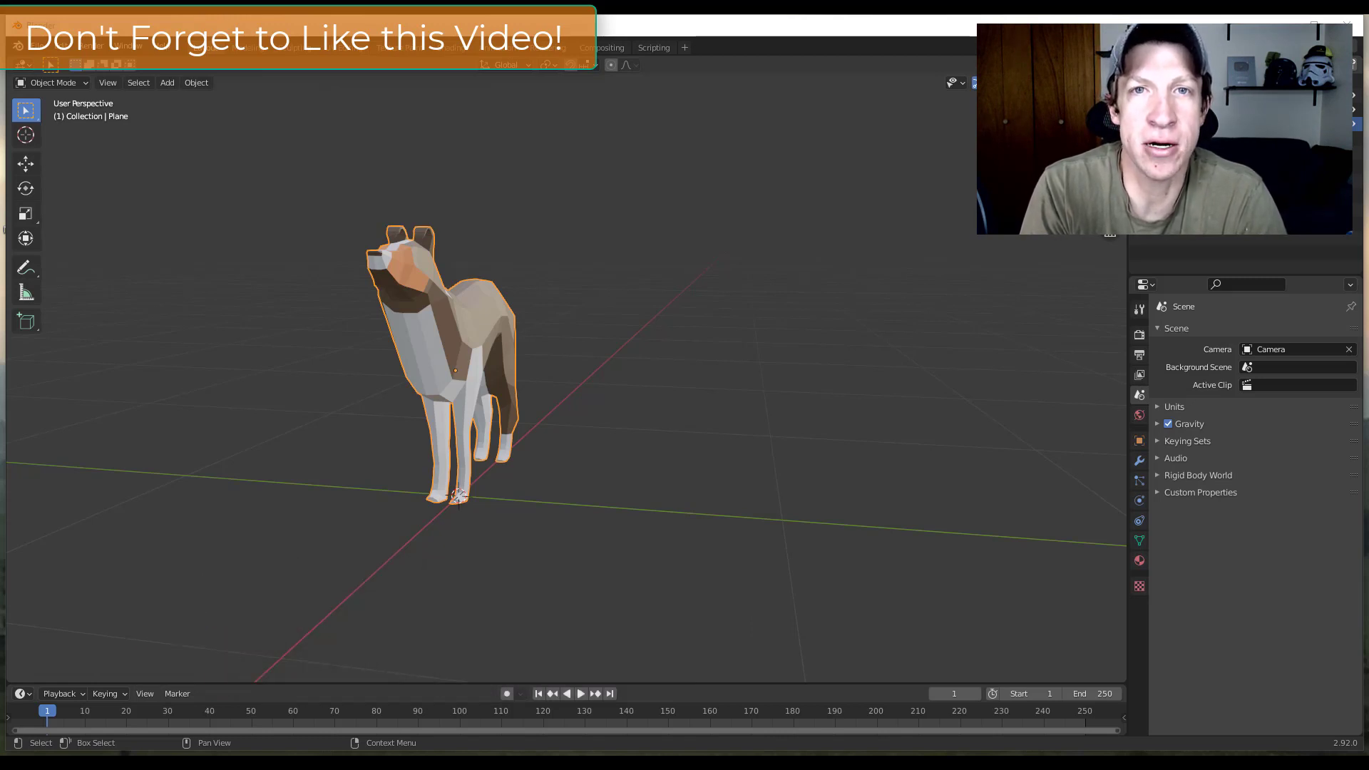
Step: Enter Edit Mode on the dog mesh with vertex selection active
middle_click_drag(513, 400, 495, 401)
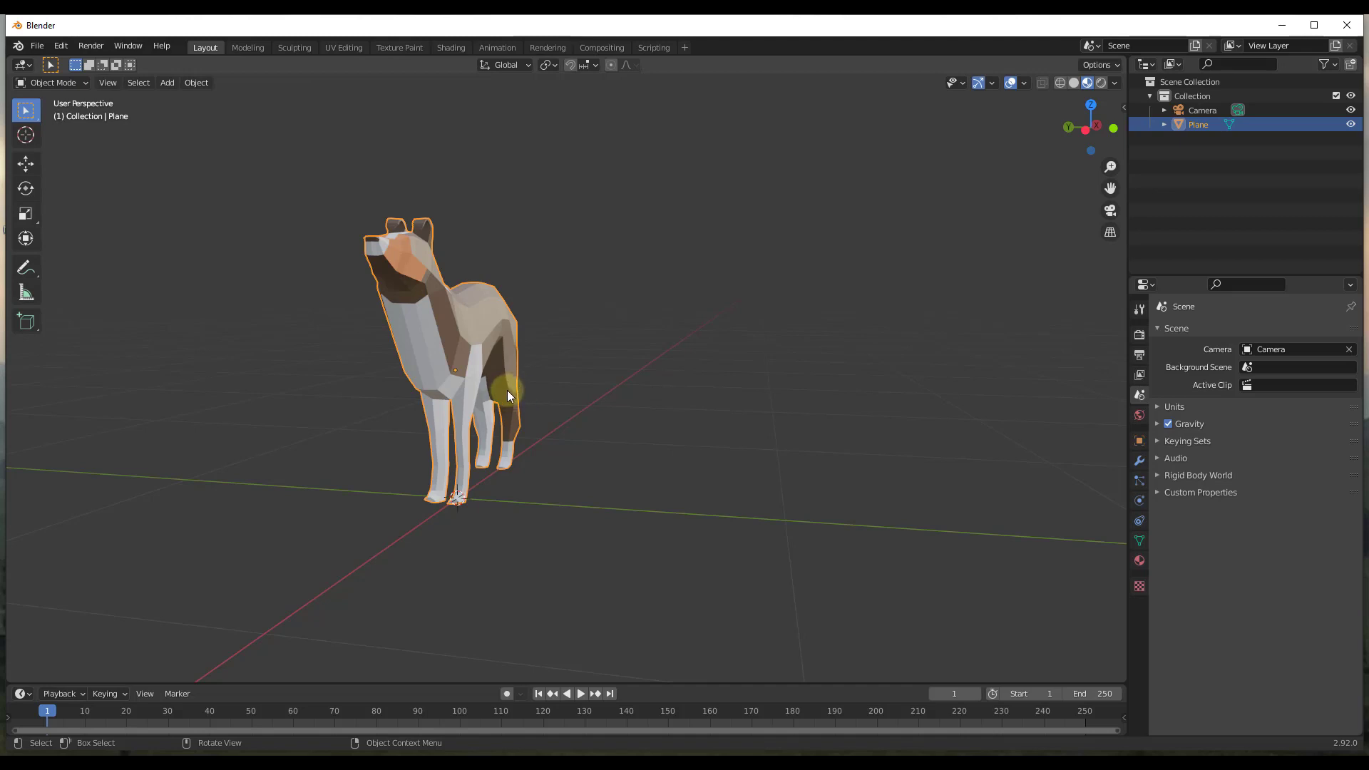
scroll(534, 364, "up", 3)
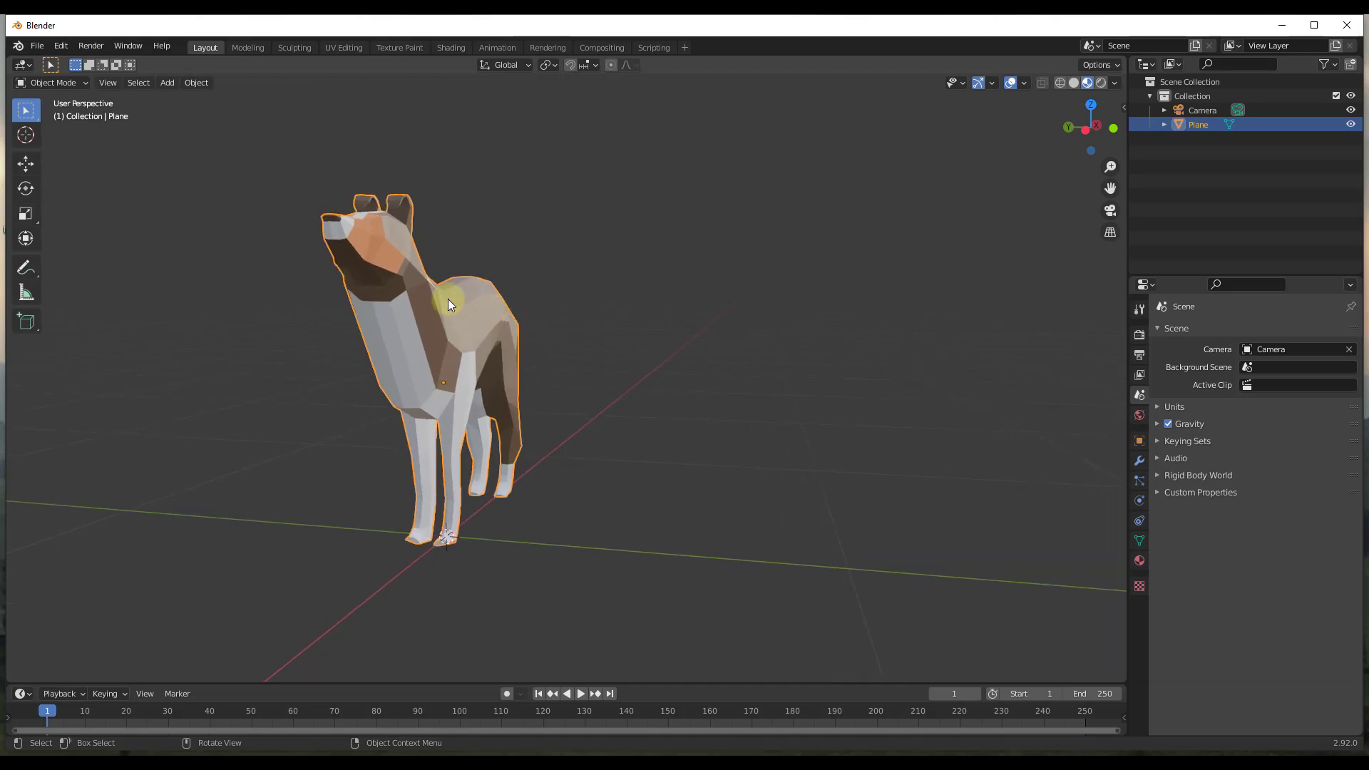
scroll(438, 321, "up", 1)
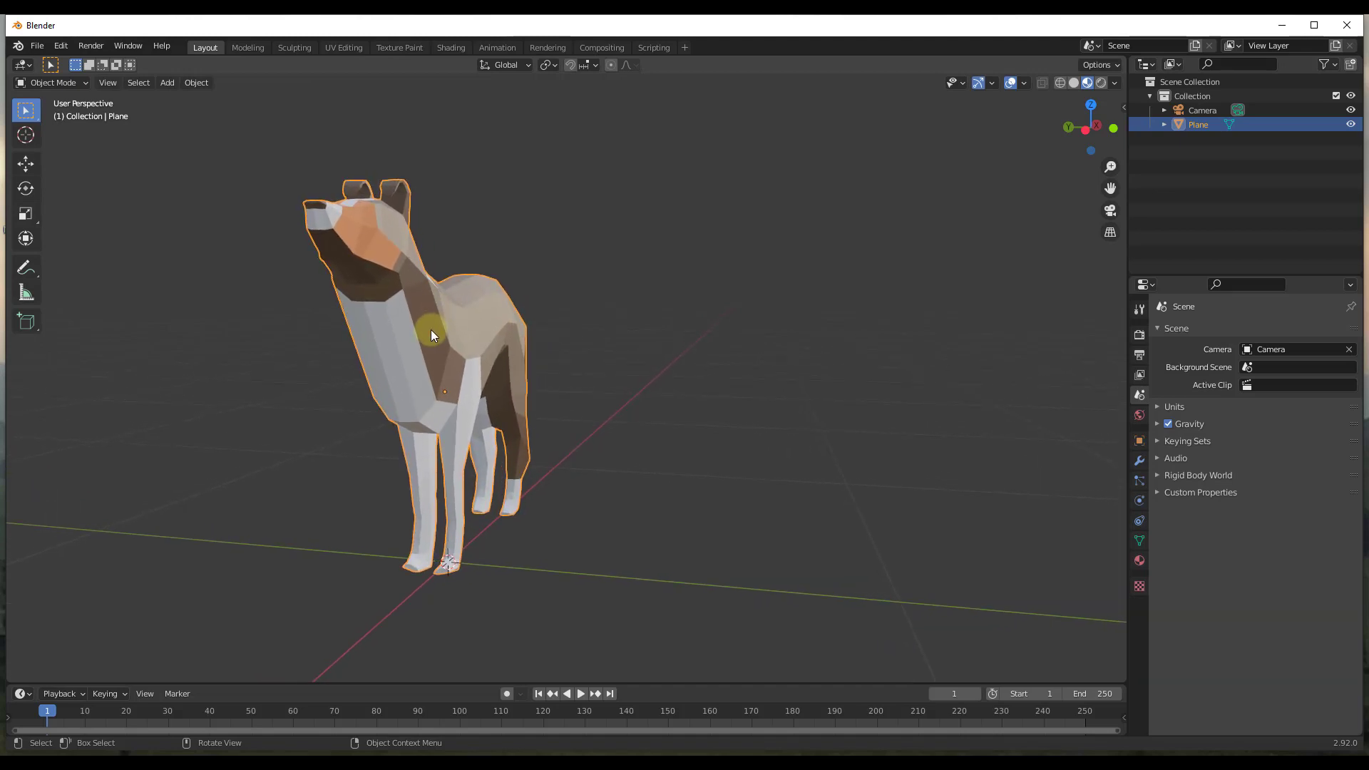
key("Tab")
middle_click_drag(451, 332, 421, 360)
key("1")
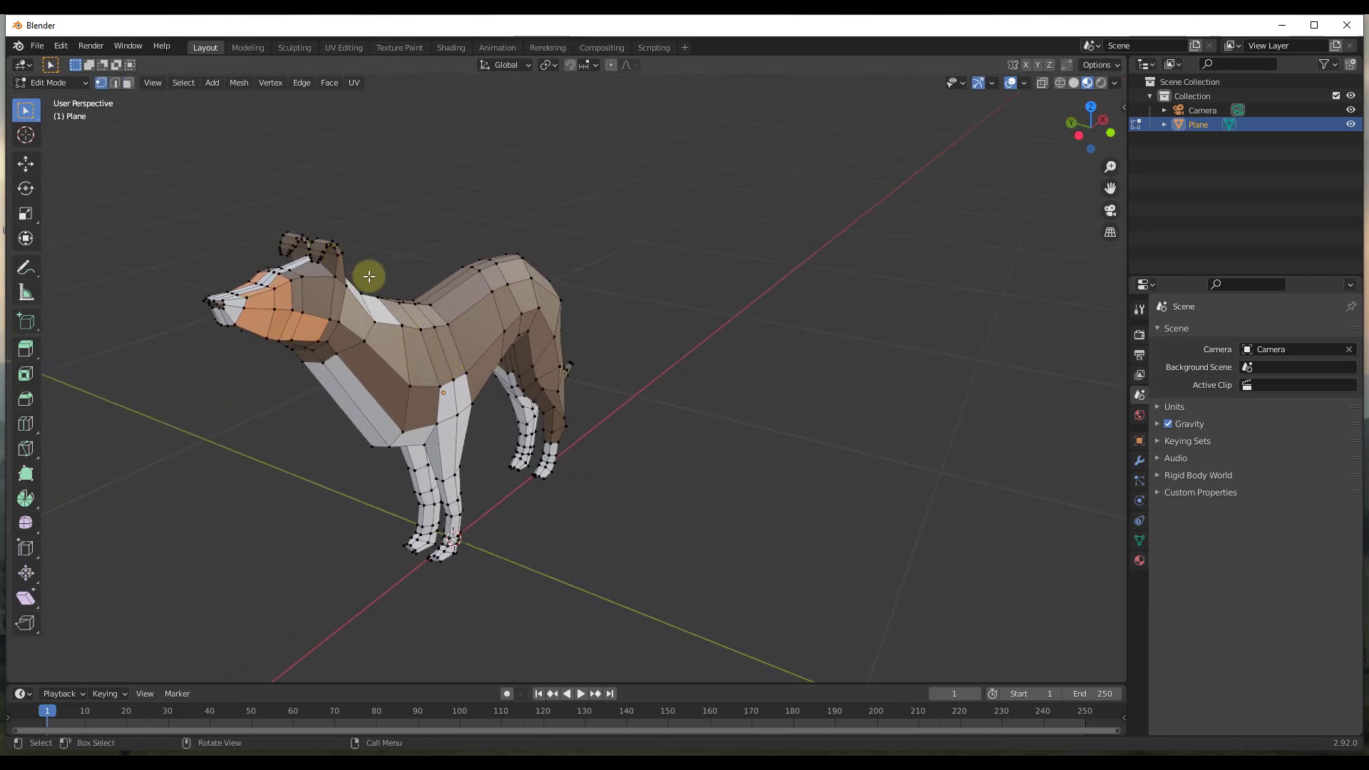
middle_click_drag(397, 306, 327, 336)
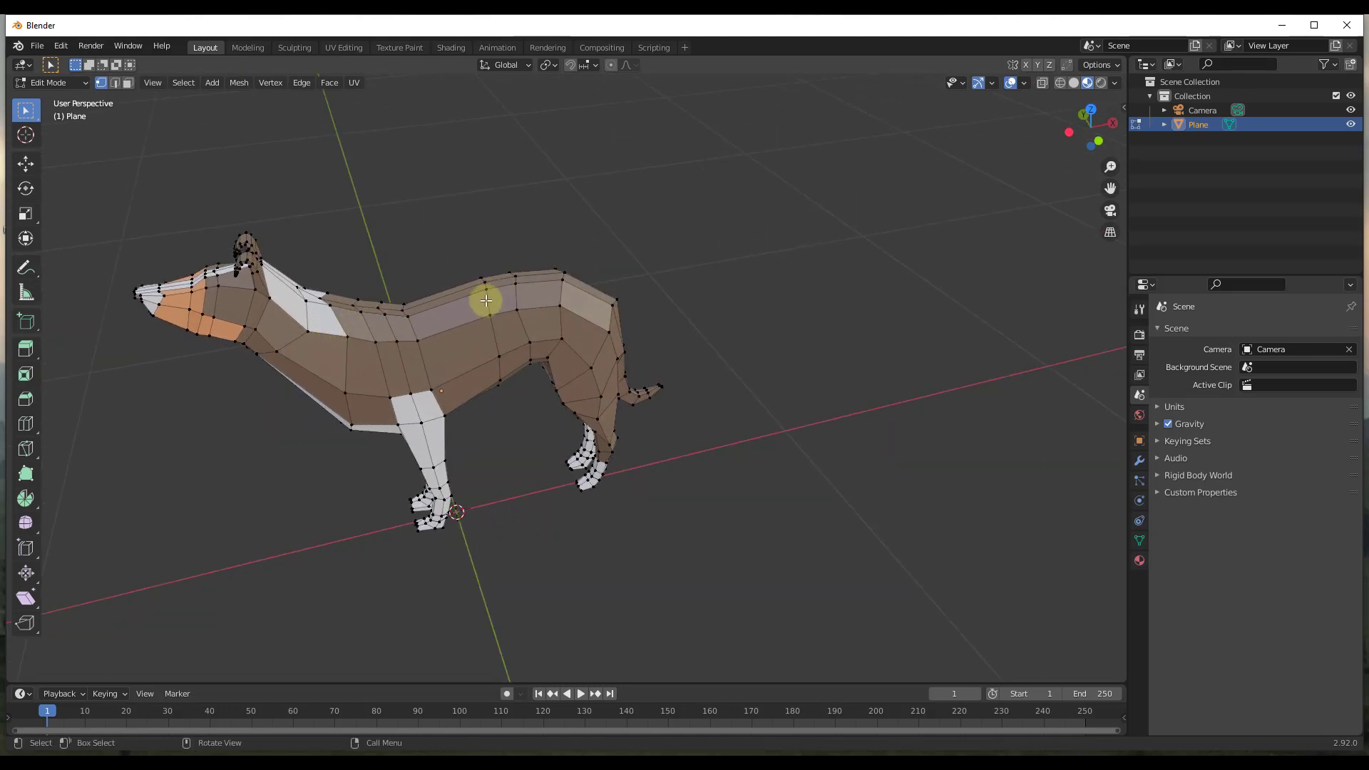
middle_click_drag(422, 356, 409, 336)
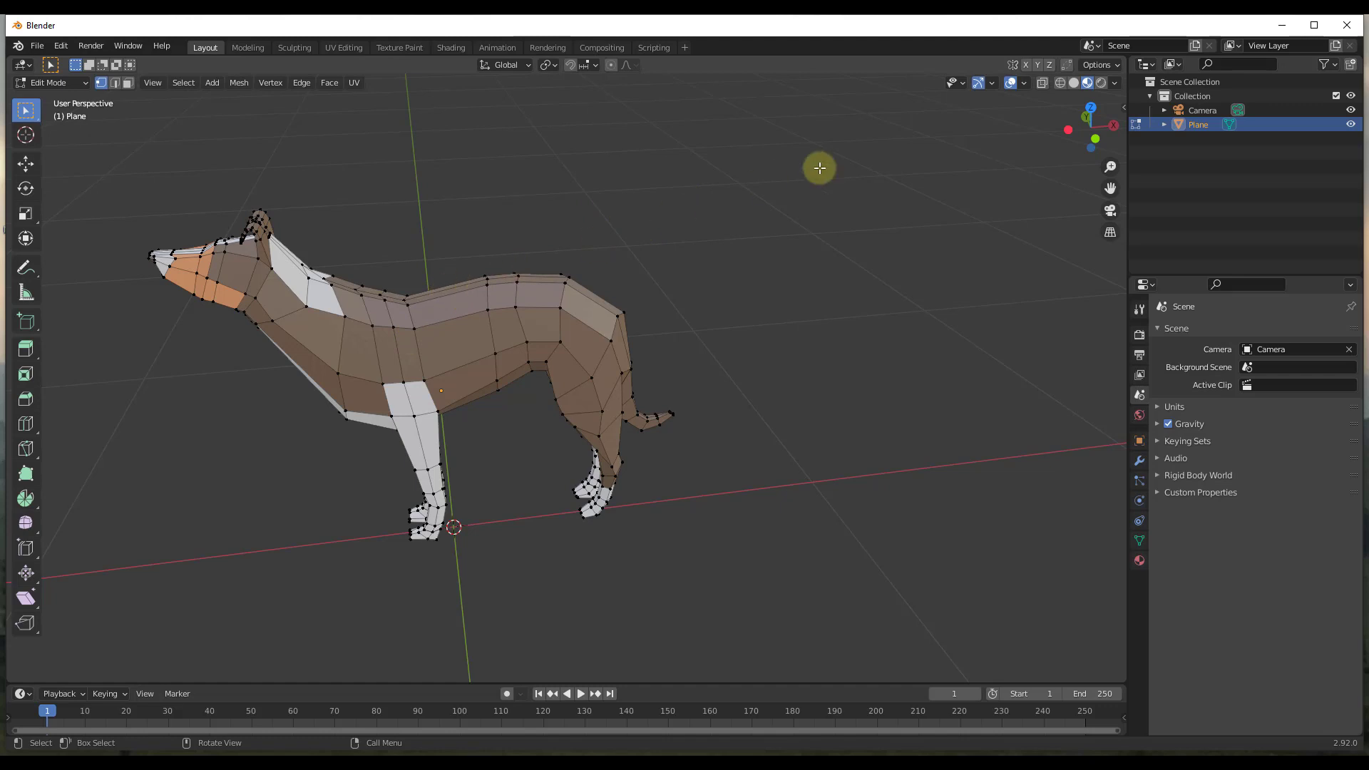
Step: From the top view, box-select the vertices across the middle of the dog's back
left_click(1092, 109)
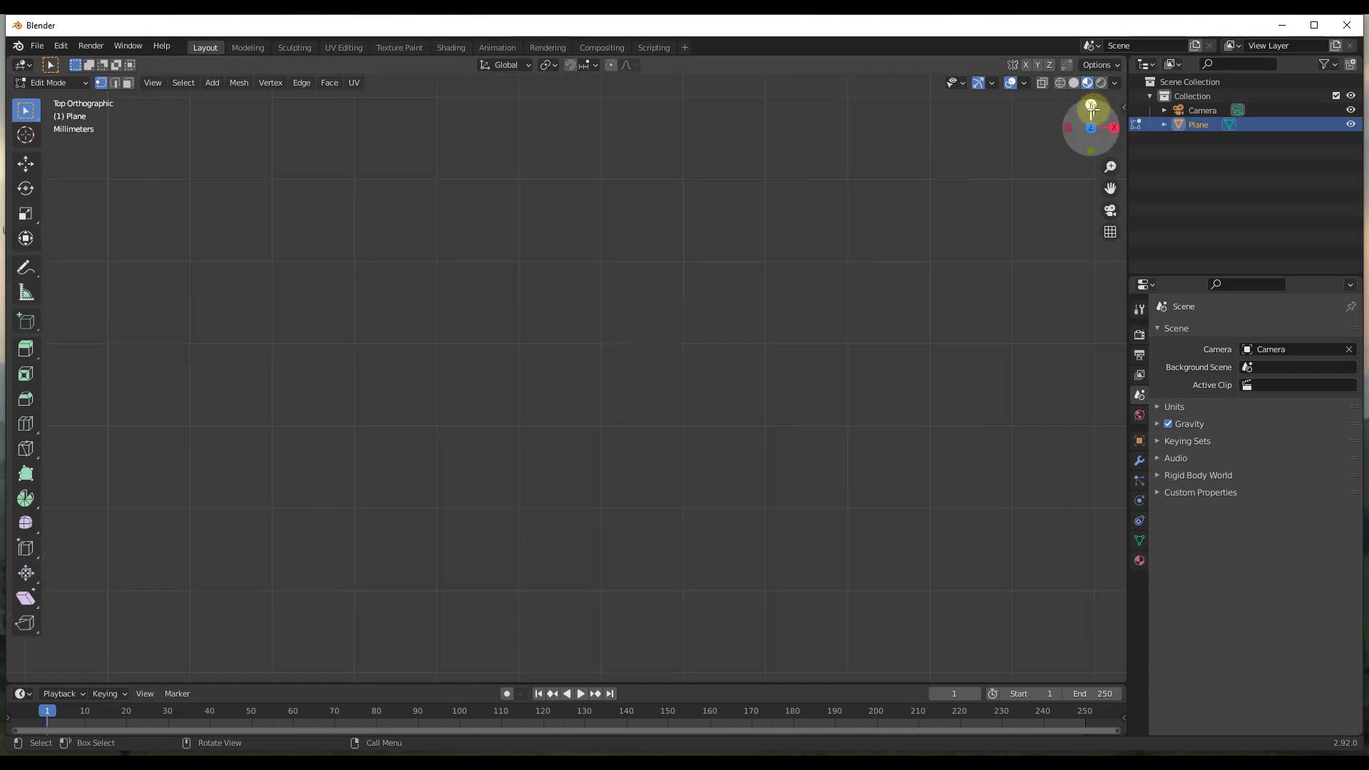
scroll(669, 385, "down", 10)
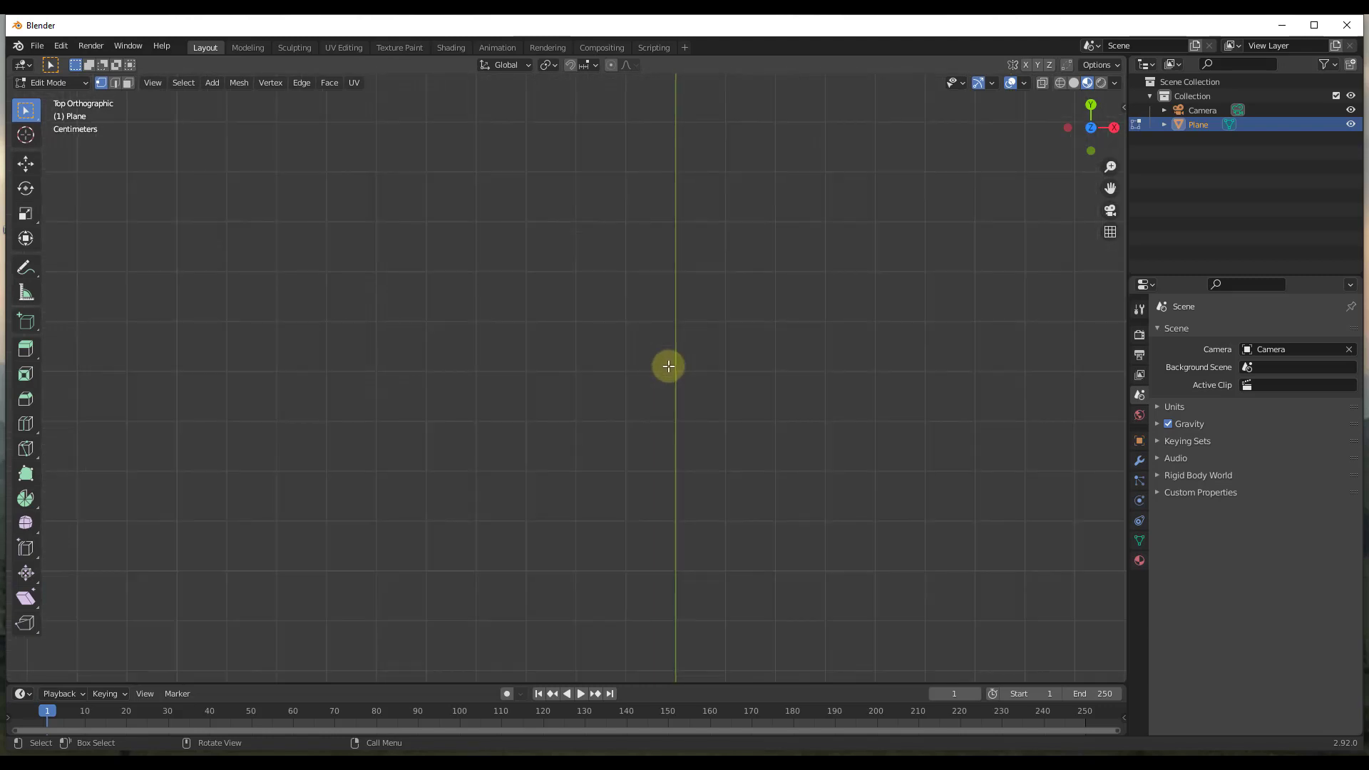
scroll(686, 88, "up", 3)
middle_click_drag(696, 113, 696, 318, "shift")
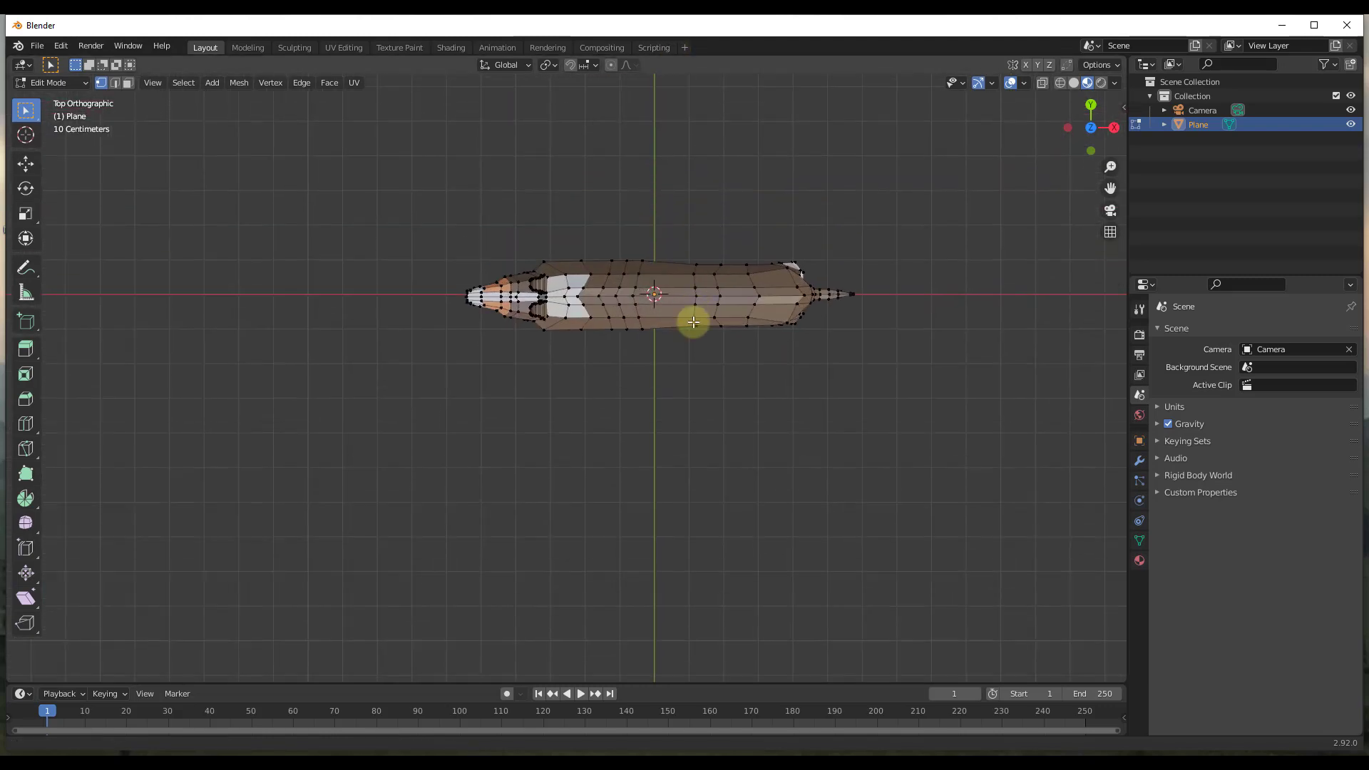
scroll(657, 343, "up", 3)
left_click_drag(532, 256, 771, 419)
scroll(630, 559, "down", 2)
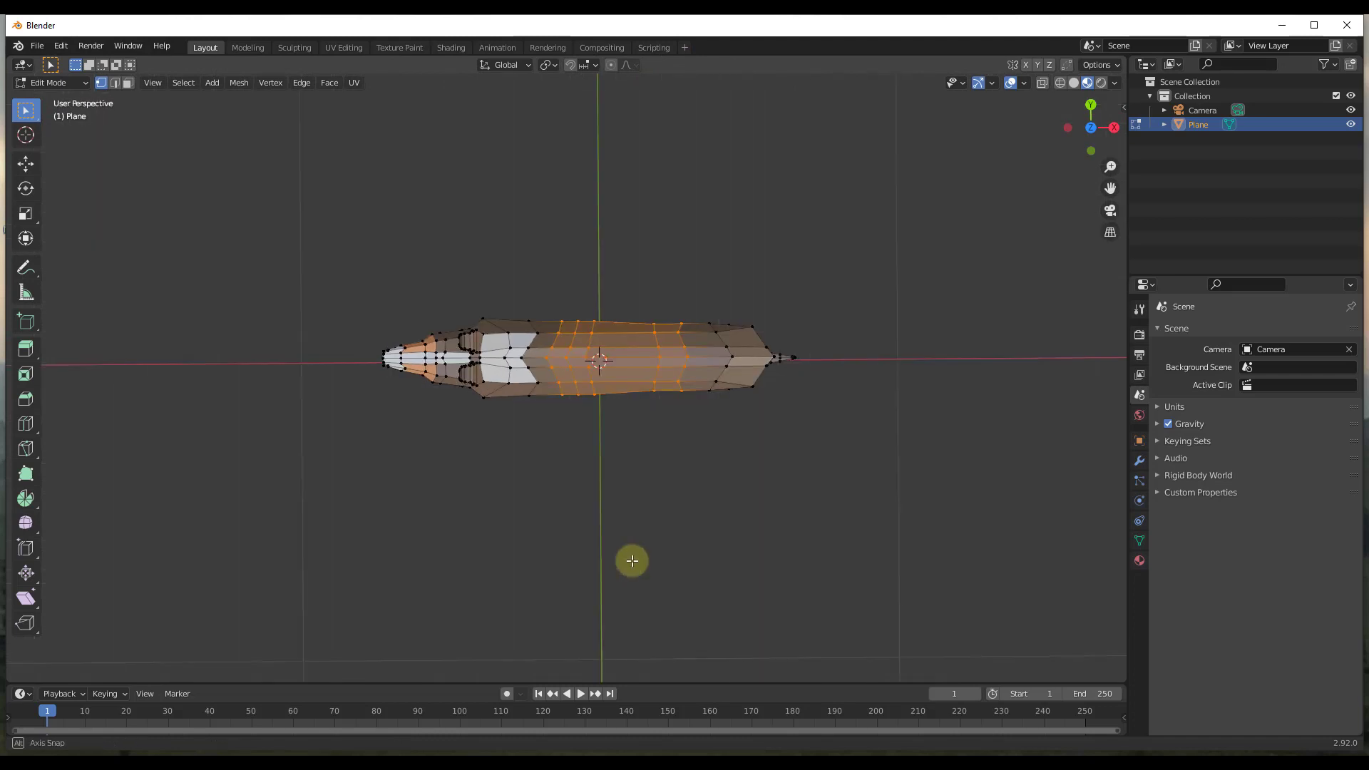
middle_click_drag(630, 559, 632, 405)
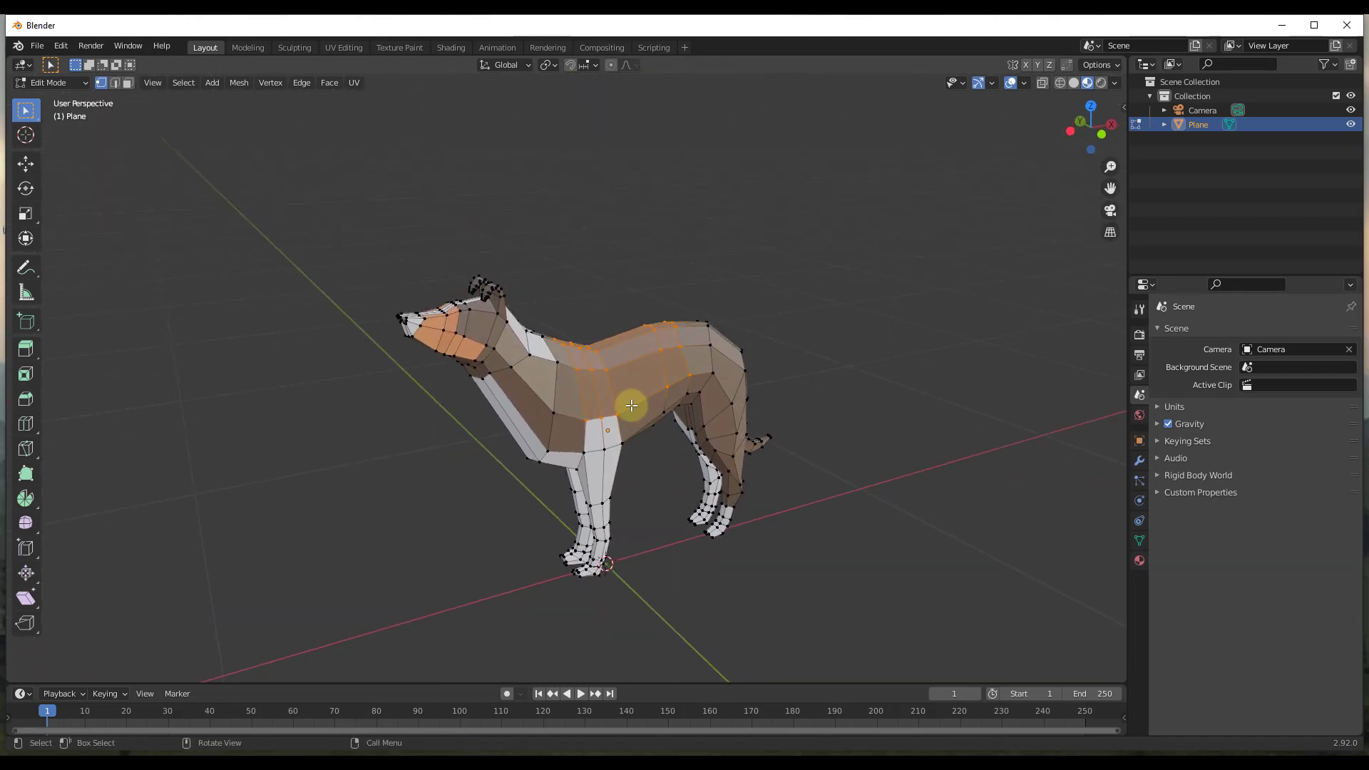
Step: Create a new vertex group on the mesh and assign the selected back vertices to it
left_click(1140, 540)
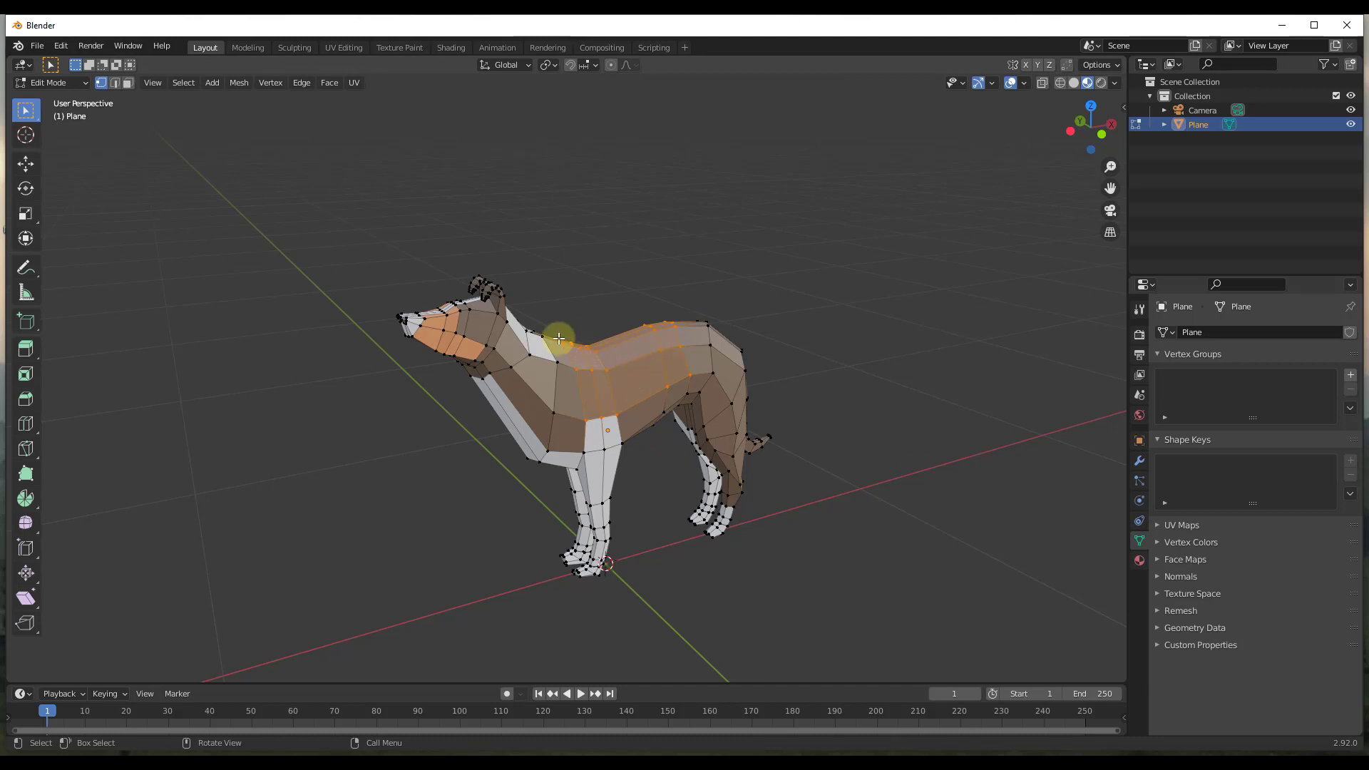
left_click(1350, 375)
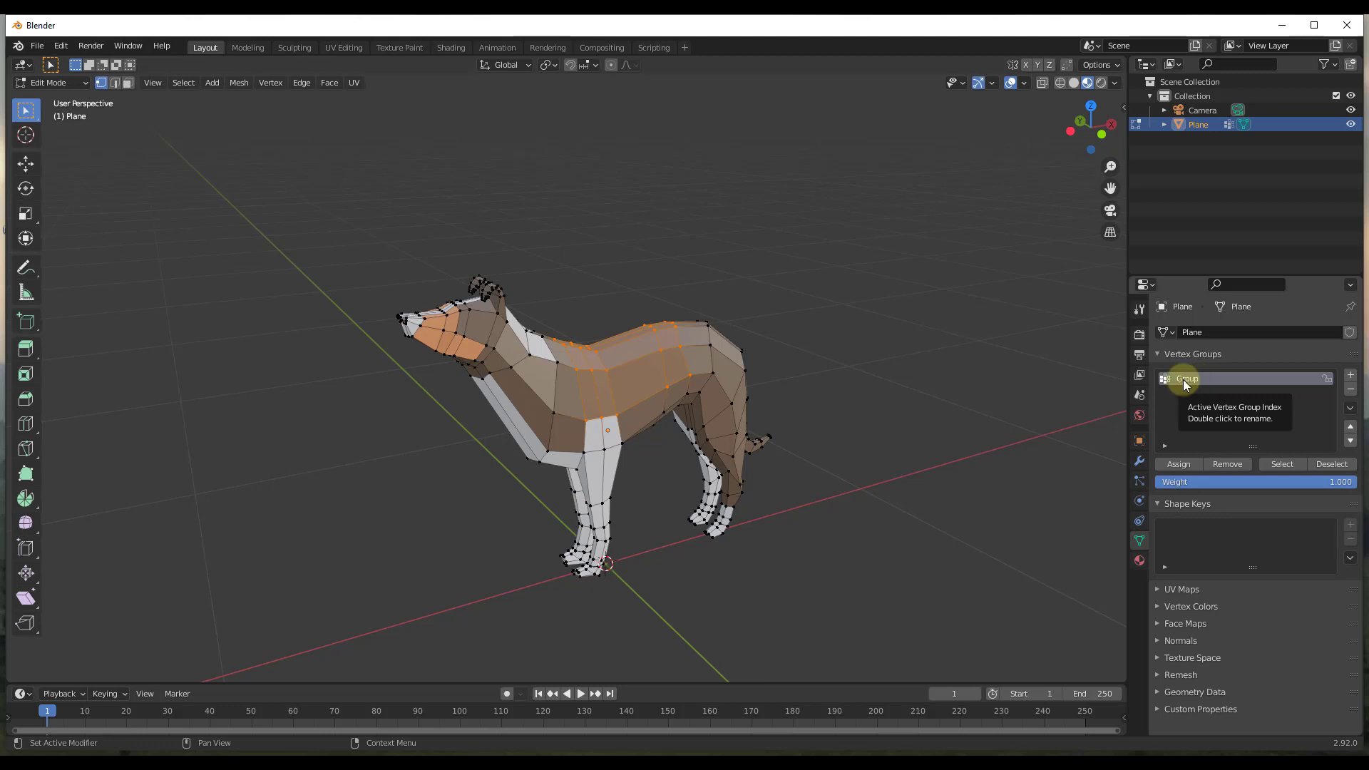
left_click(1179, 465)
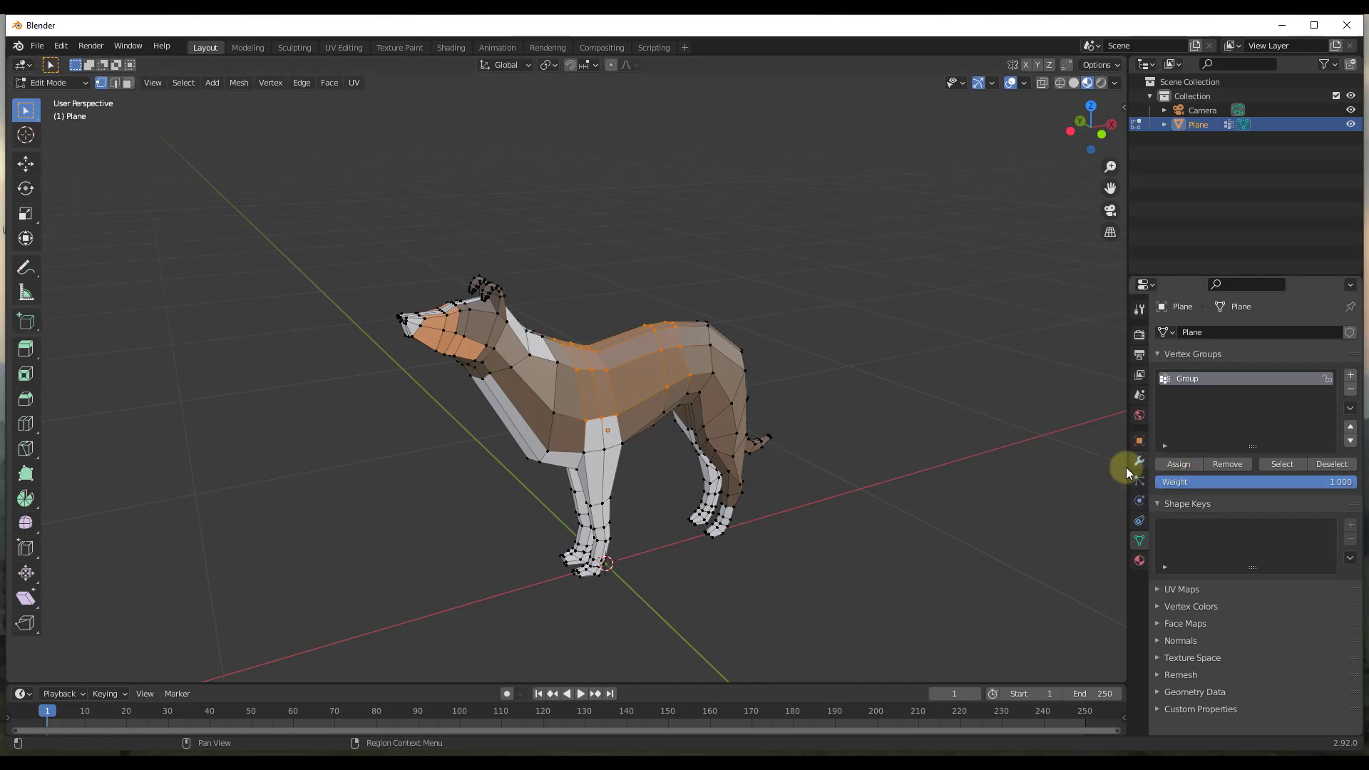
Step: Clear the selection, then test the vertex group by selecting, deselecting and reselecting its vertices
left_click(845, 431)
middle_click_drag(820, 412, 804, 492)
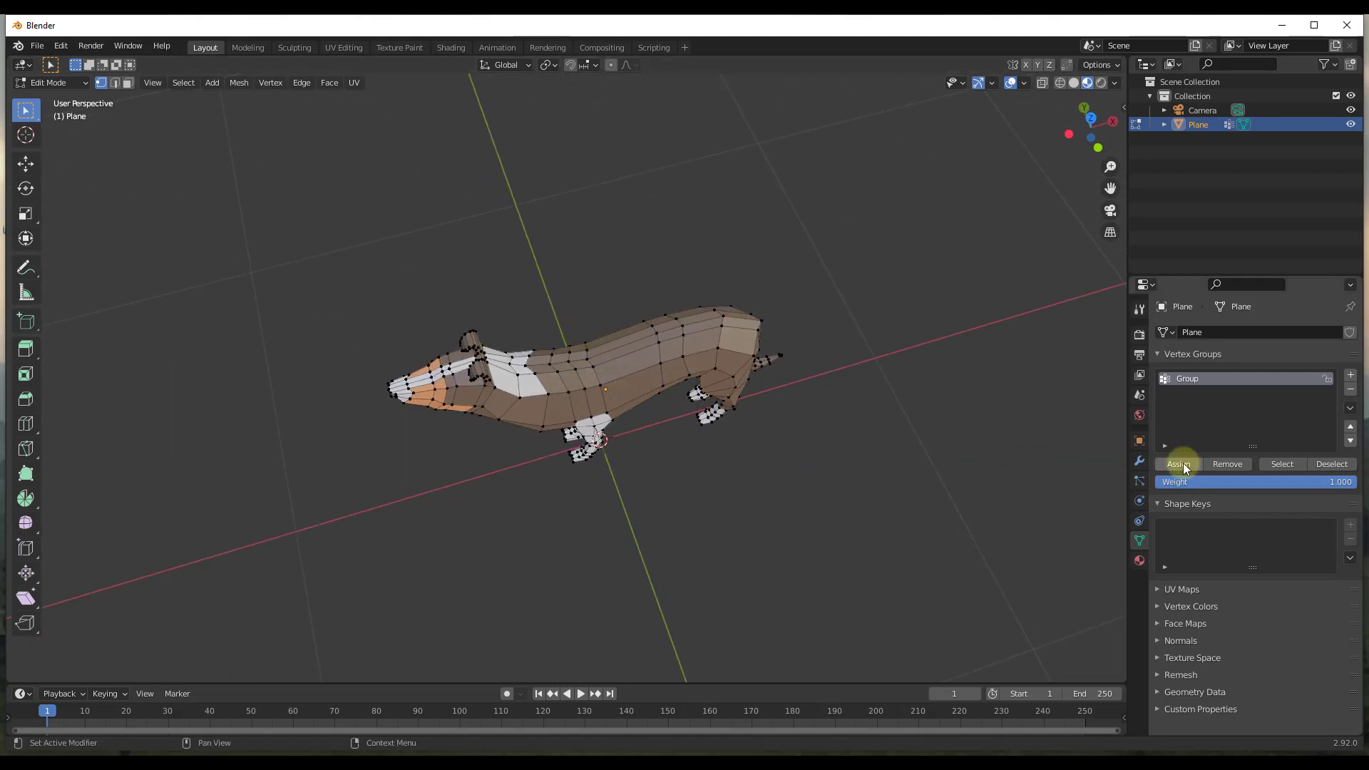
left_click(1282, 464)
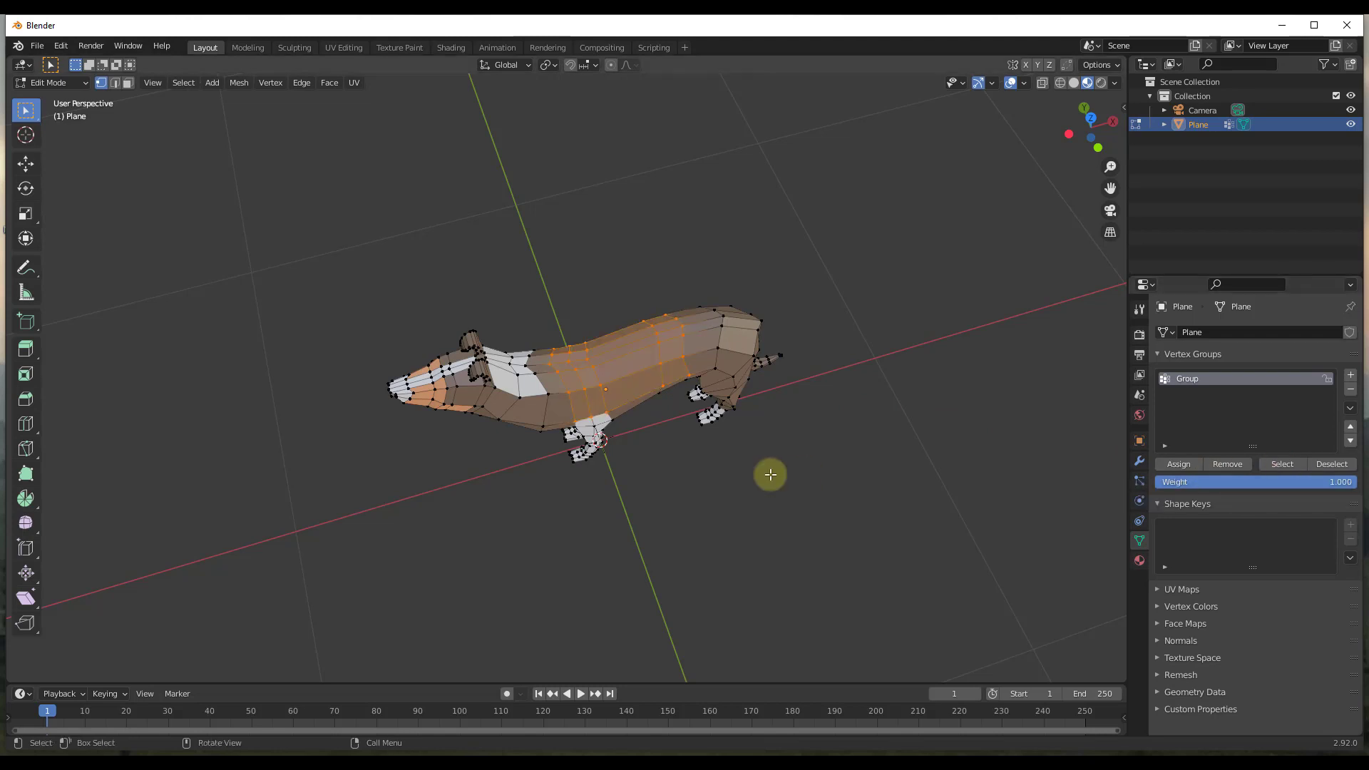
middle_click_drag(770, 474, 631, 442)
scroll(581, 366, "up", 4)
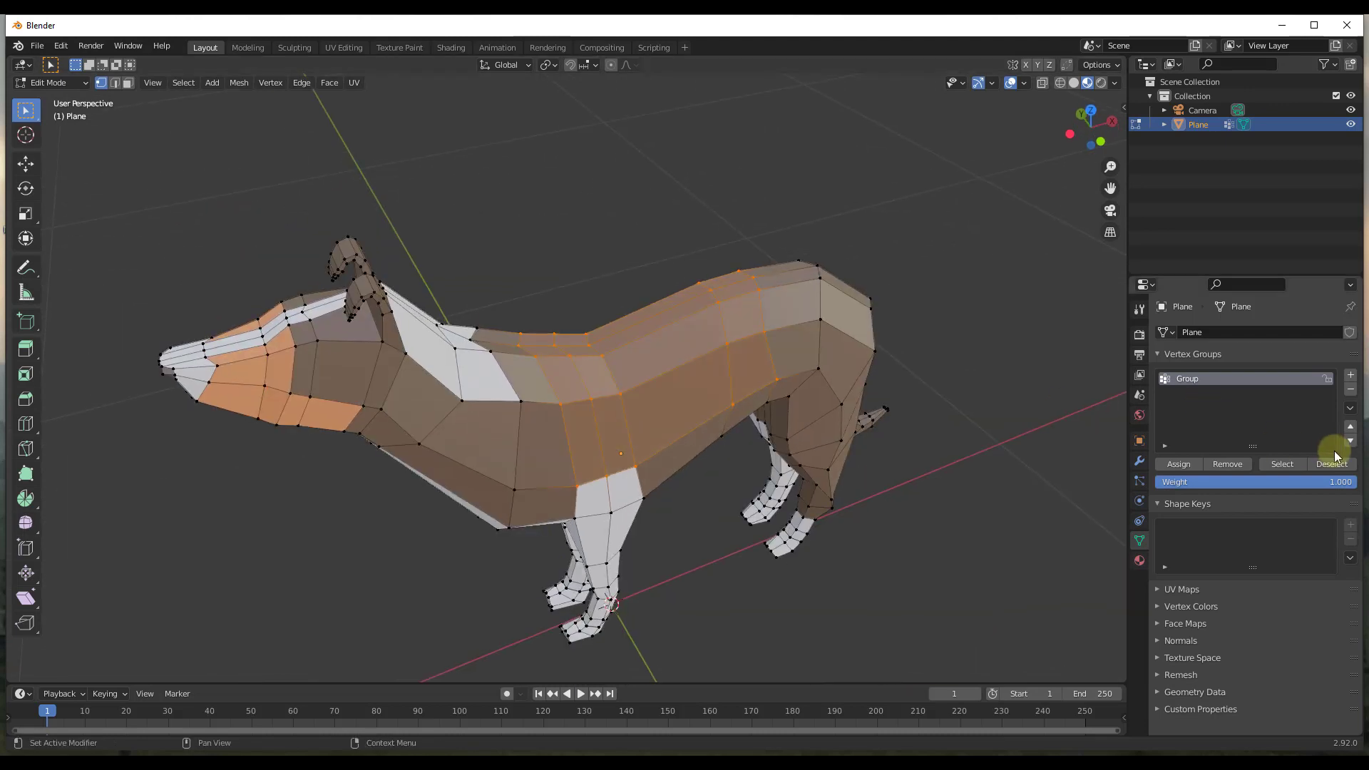
left_click(1332, 465)
left_click(1282, 464)
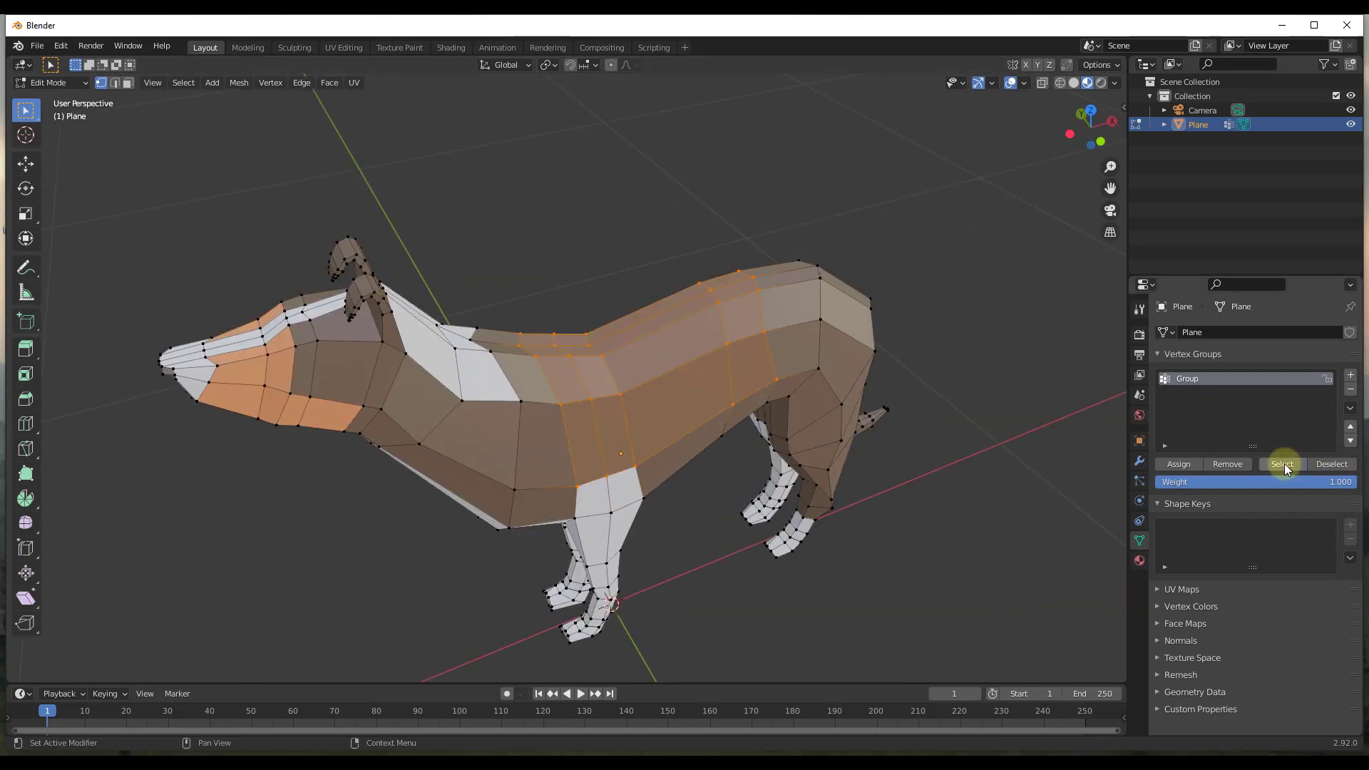
Step: Remove the row of vertices along the centre of the spine from the vertex group, and reselect the group to check it
mouse_move(970, 414)
middle_mouse_down()
mouse_move(923, 385)
mouse_move(951, 391)
mouse_move(985, 432)
middle_mouse_up()
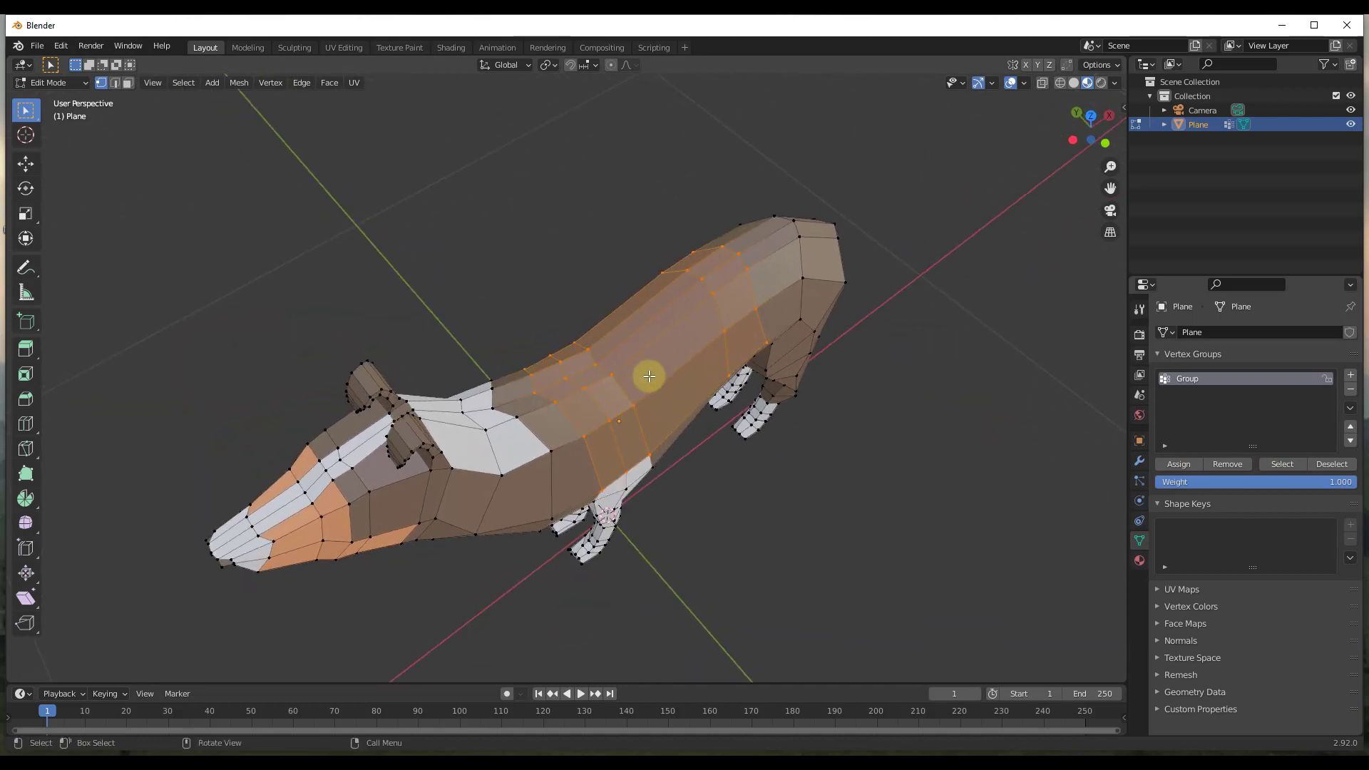
middle_click_drag(648, 376, 512, 365)
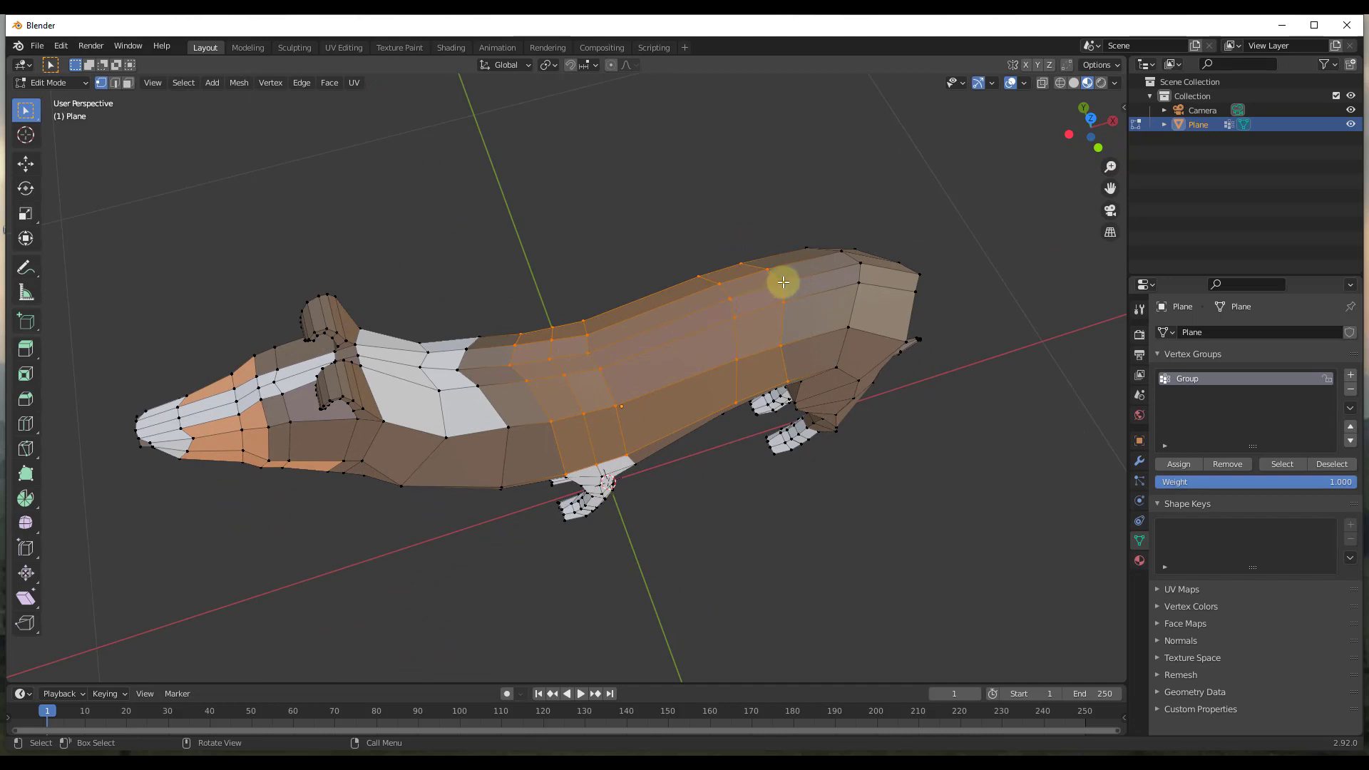
left_click(527, 362)
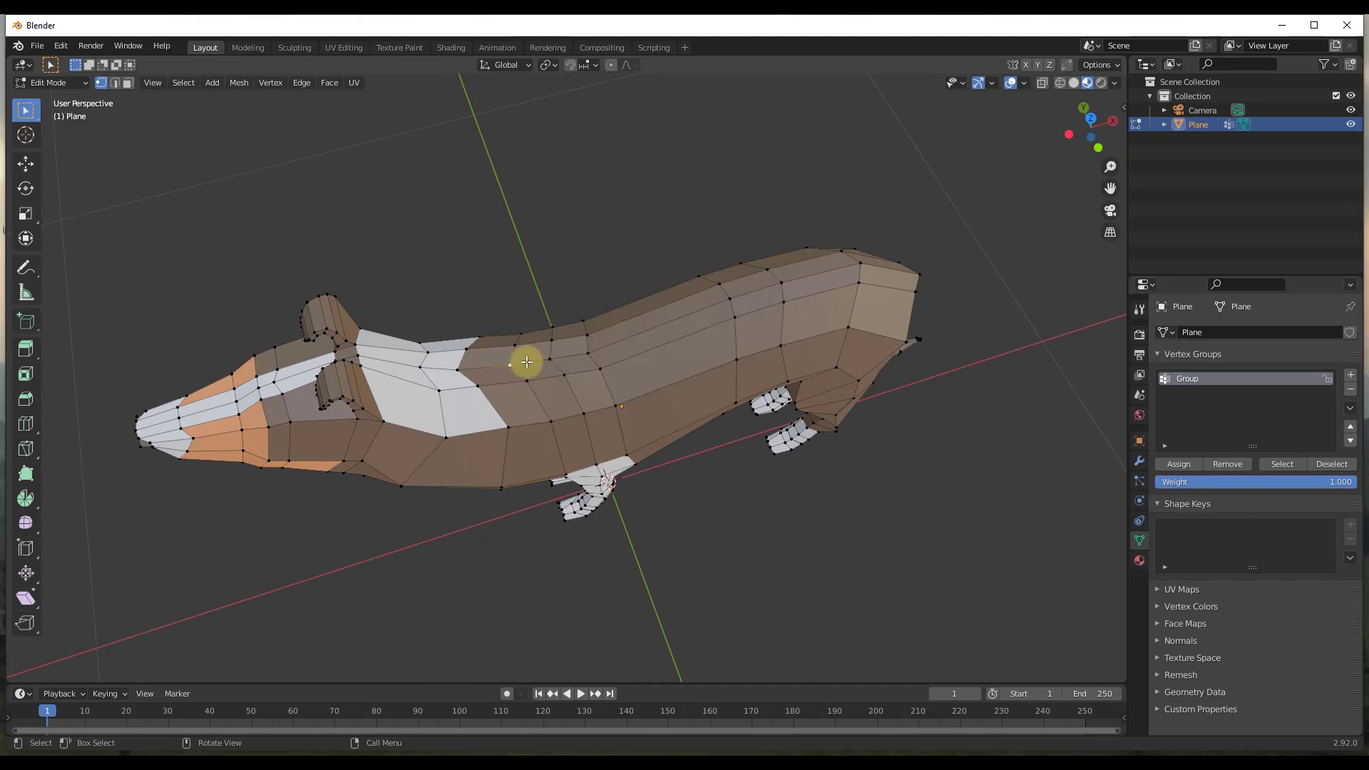
left_click(550, 359, "shift")
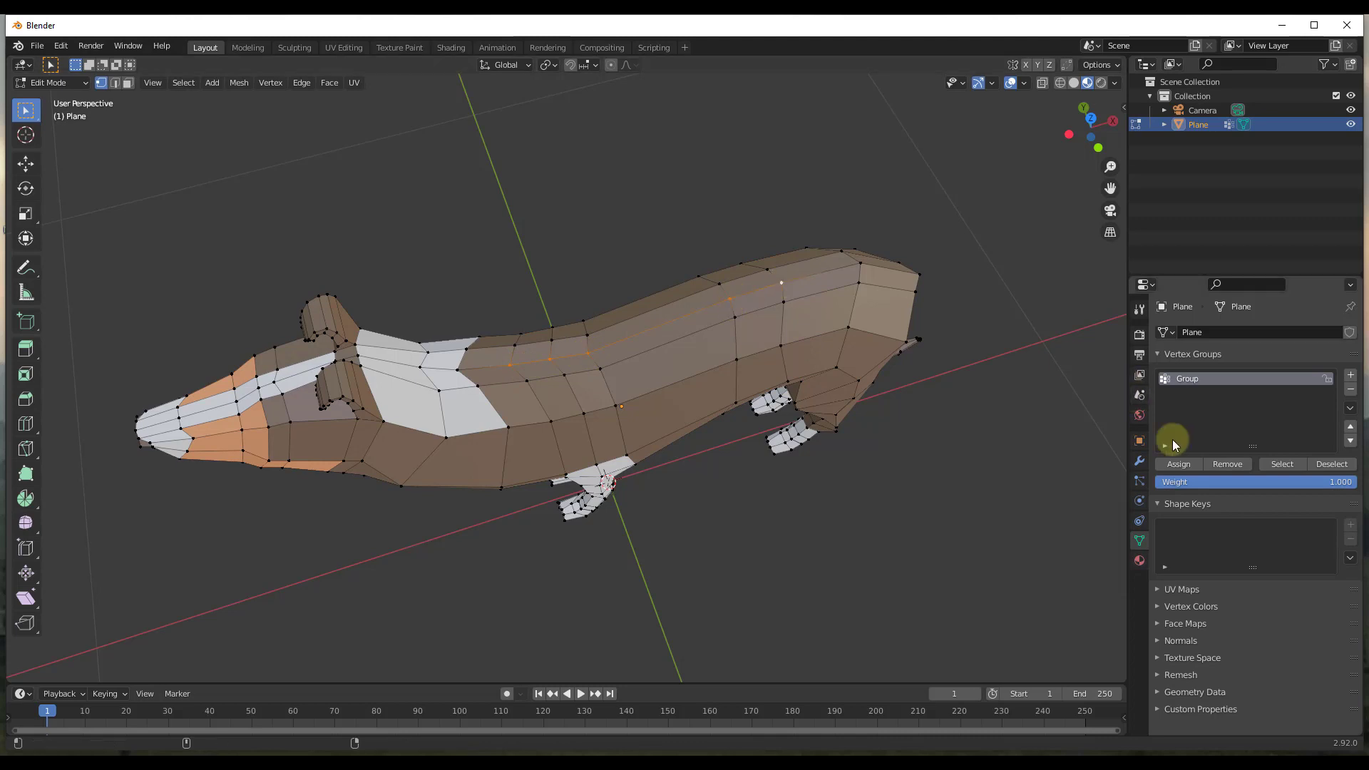
left_click(1231, 465)
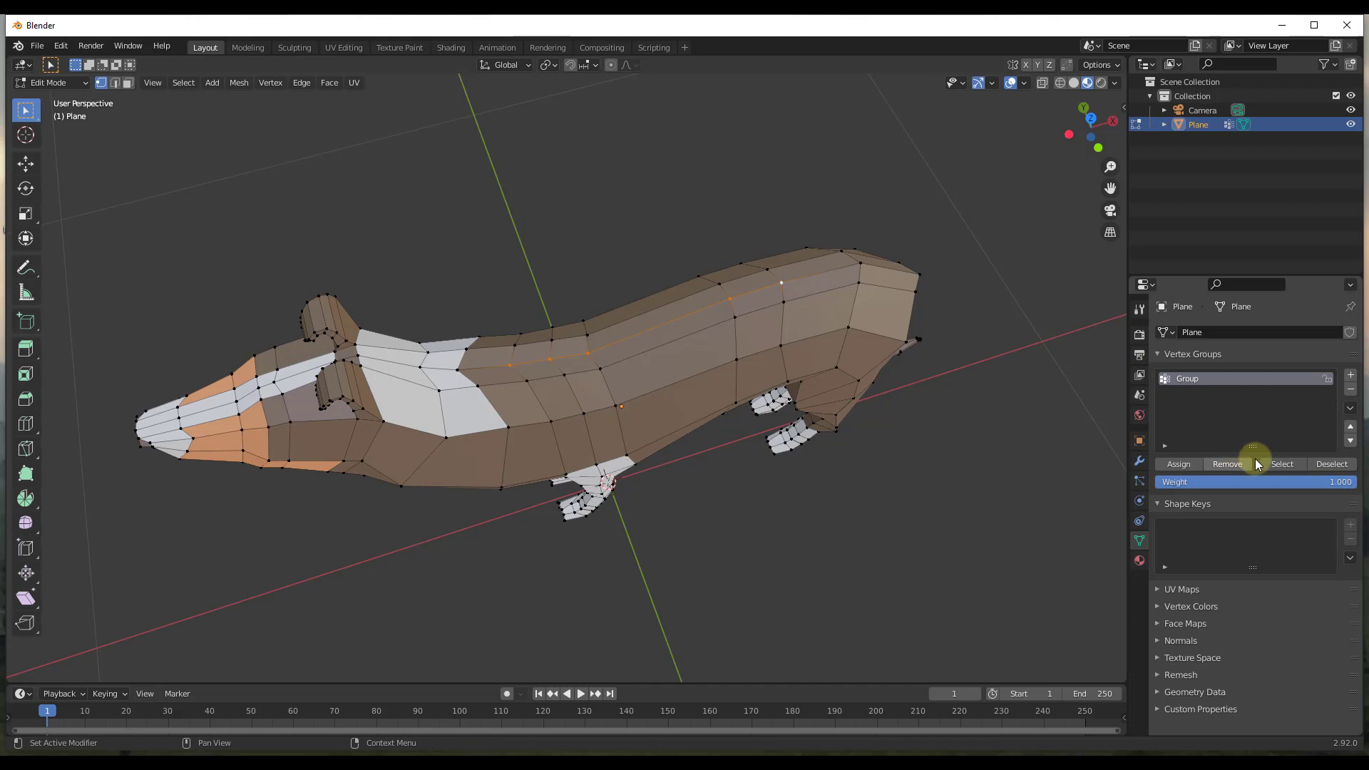
middle_click_drag(742, 535, 749, 500)
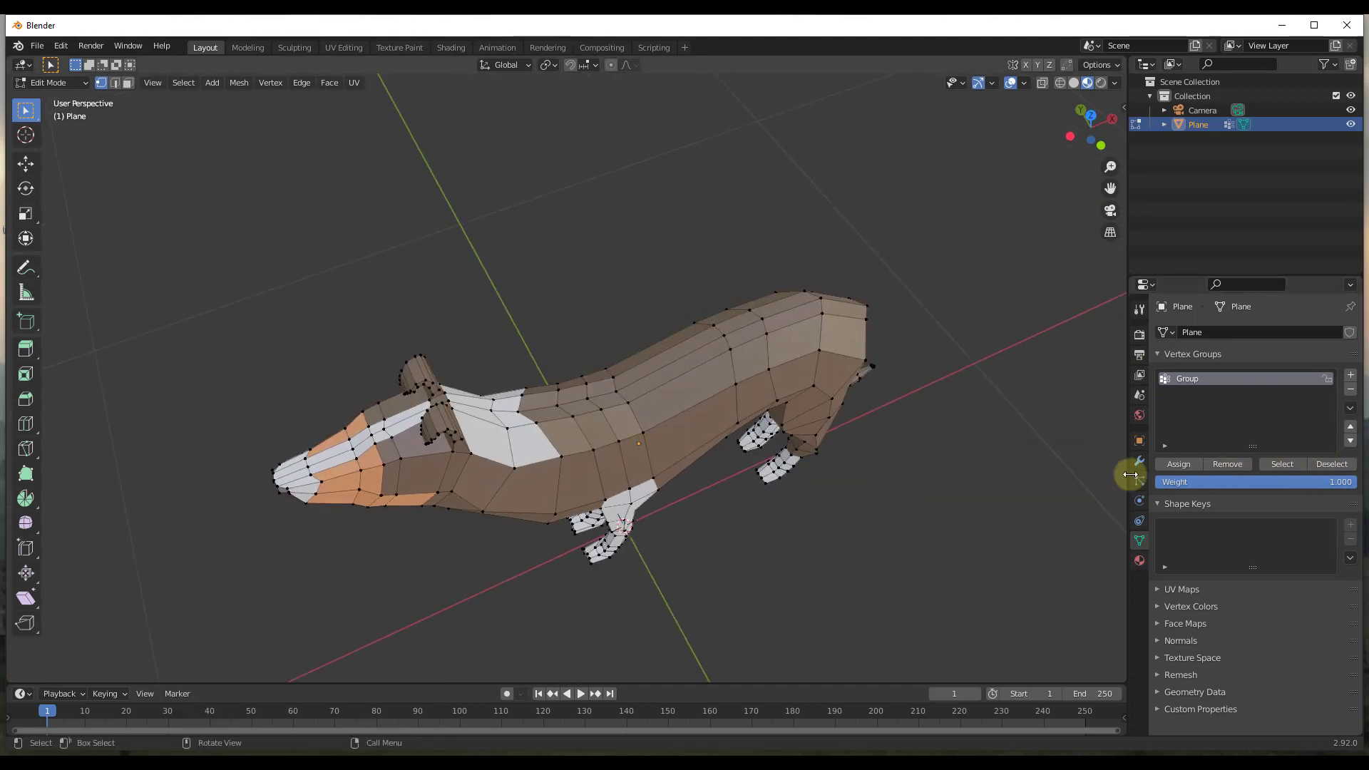
left_click(1277, 465)
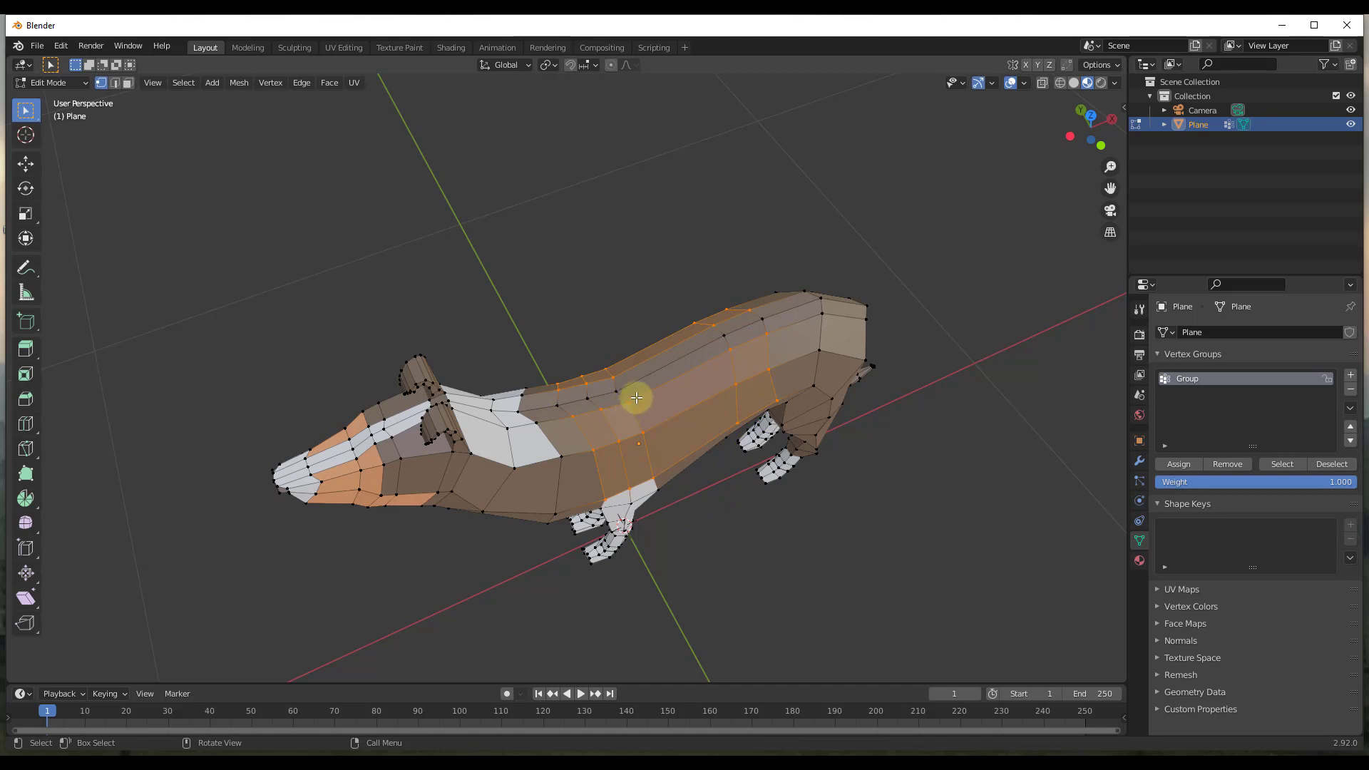
Step: Assign the row of centre spine vertices back to the vertex group and rename the group Back
left_click(557, 407)
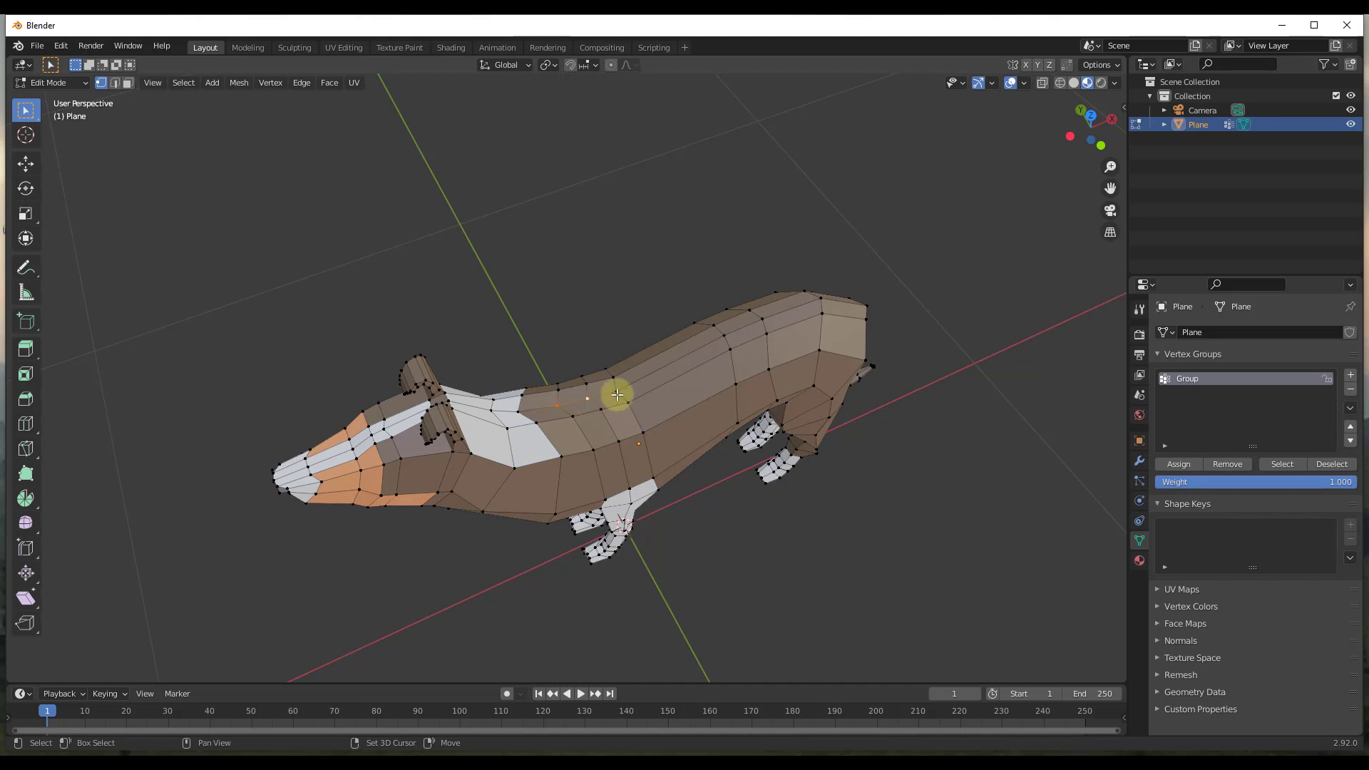
left_click(722, 336, "ctrl")
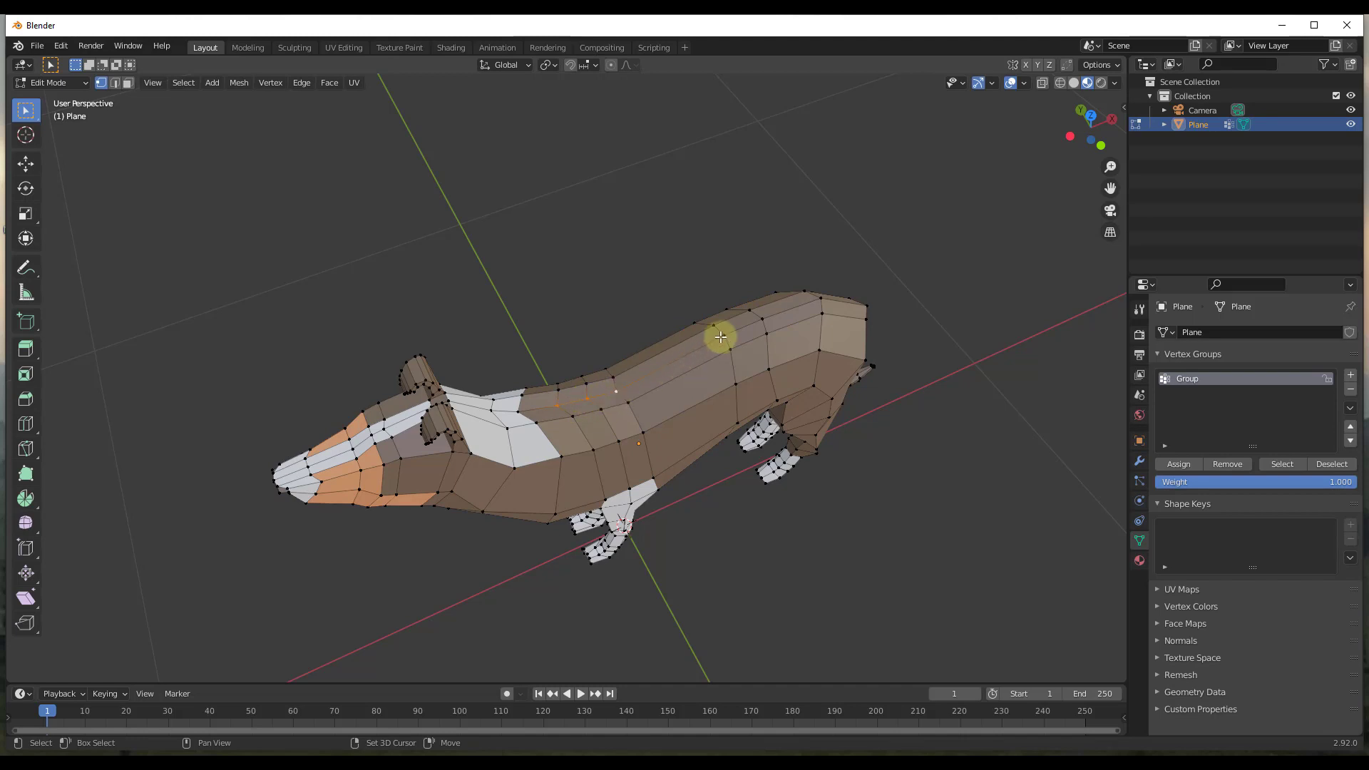
left_click(759, 317, "shift")
left_click(1183, 462)
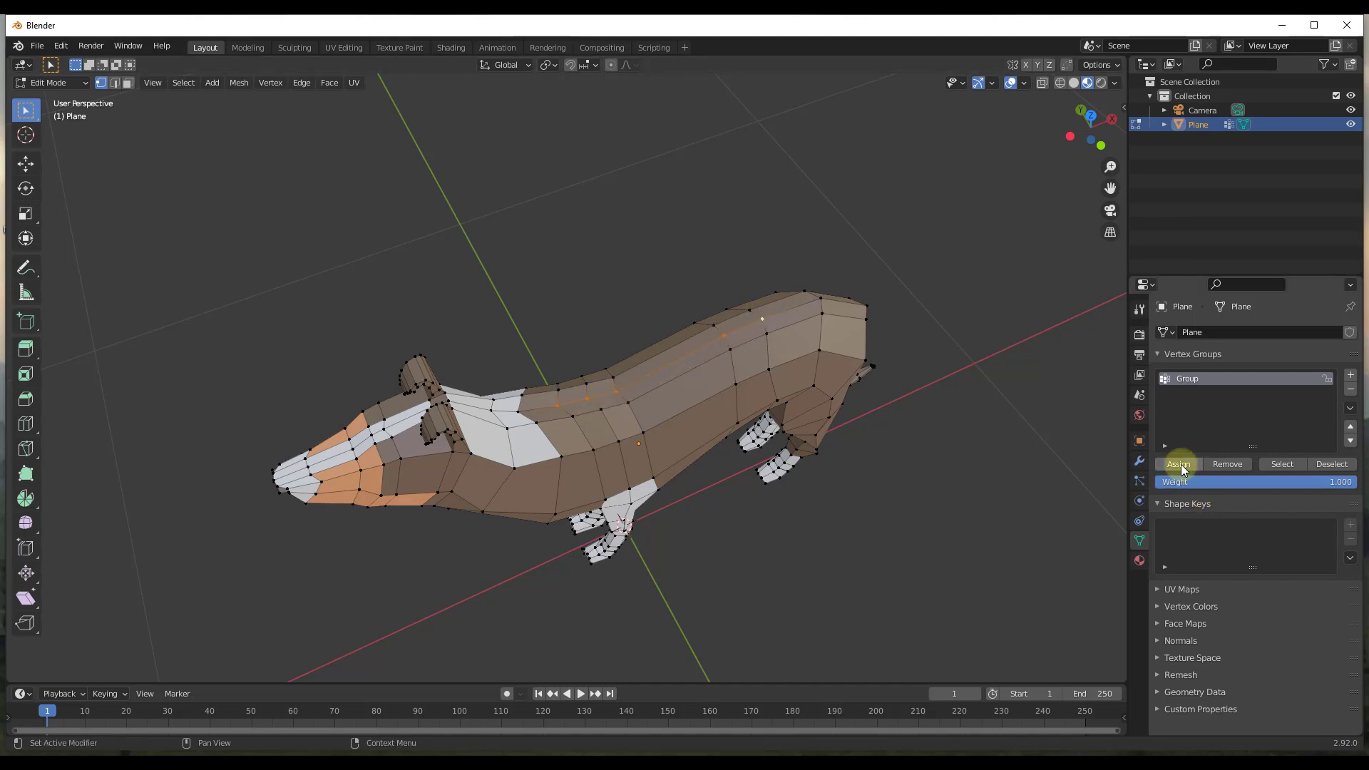
middle_click_drag(825, 446, 1216, 400)
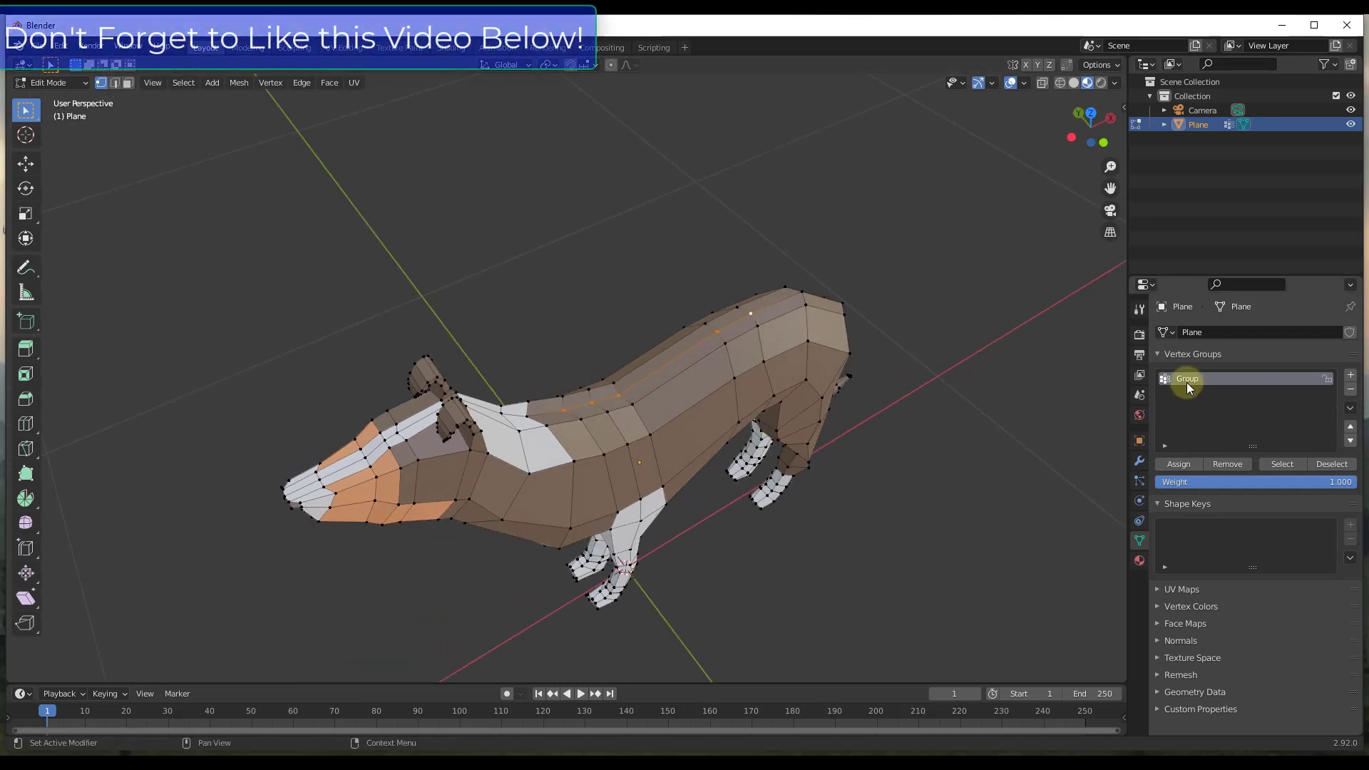
double_click(1186, 383)
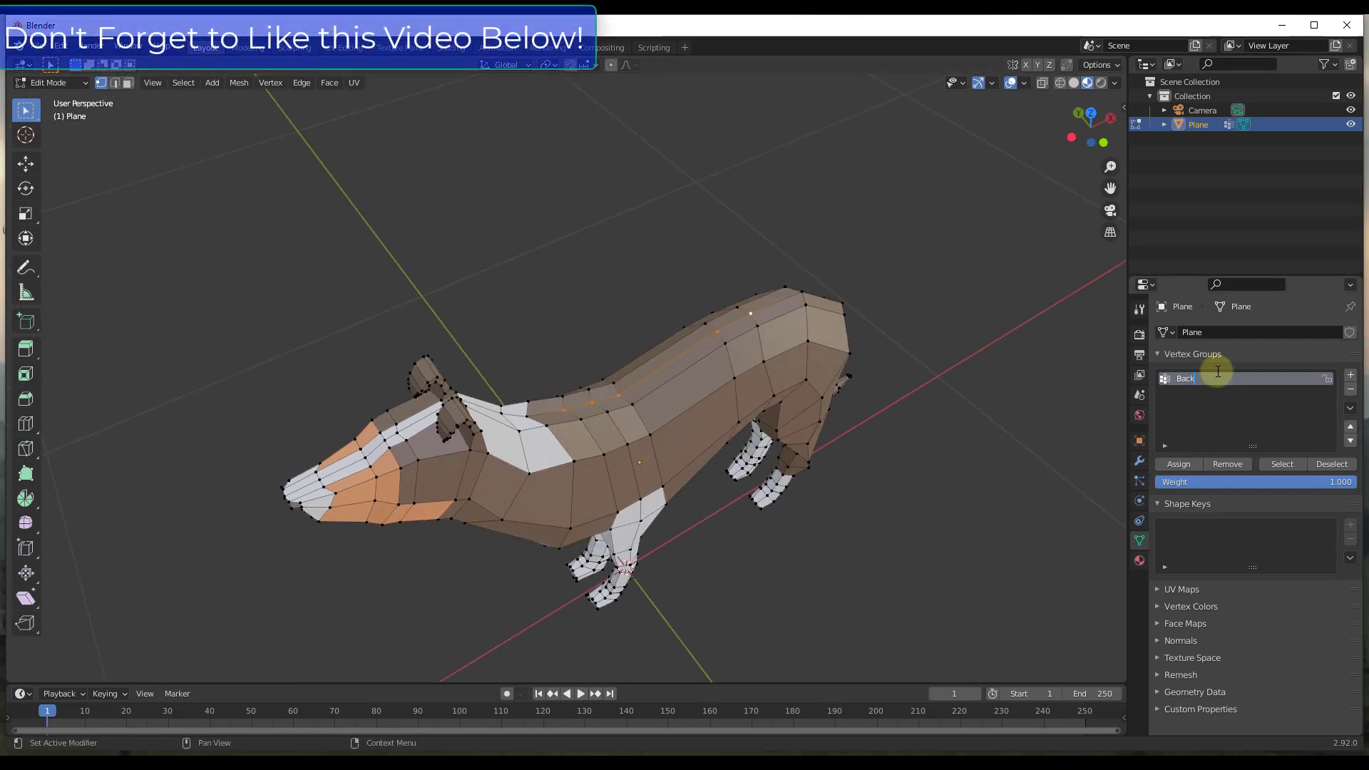
Step: Select the vertices around the dark tip of the dog's nose, including both sides
middle_click_drag(590, 455, 227, 306)
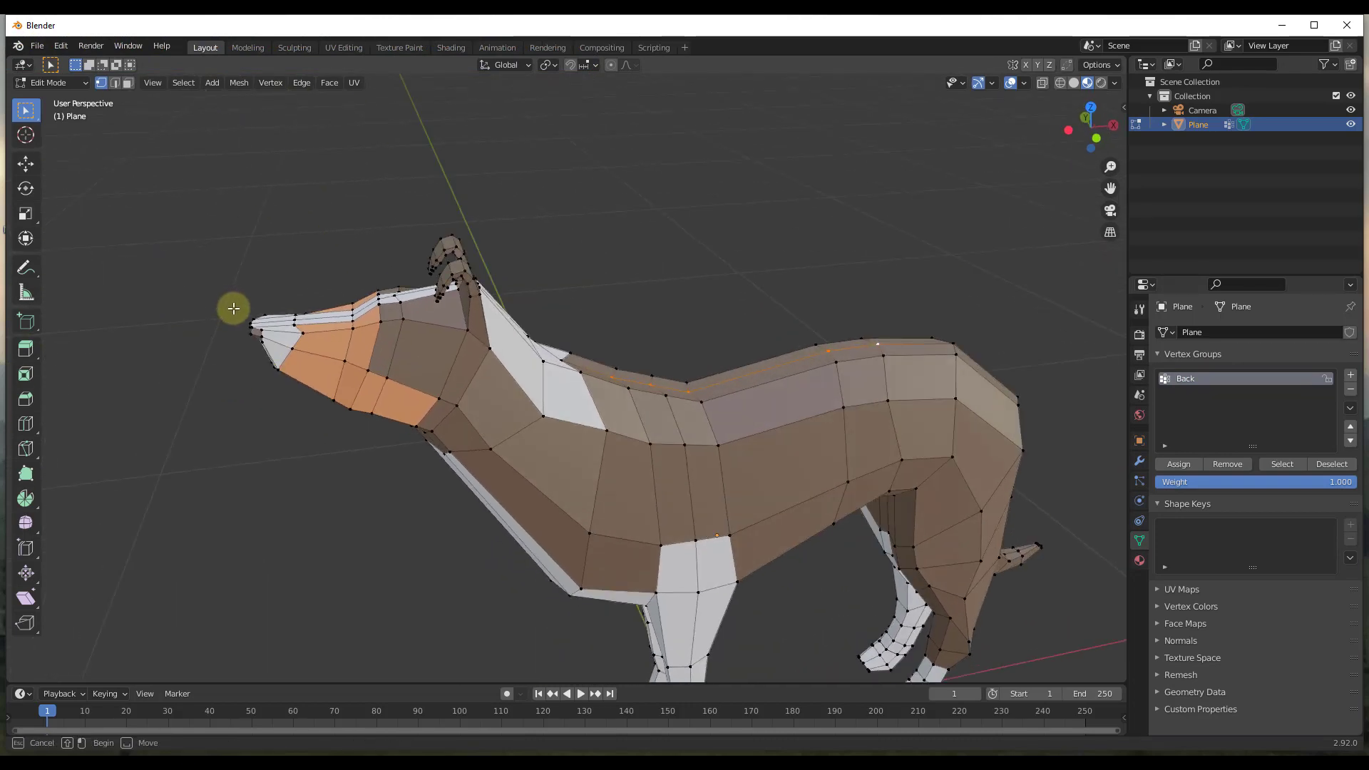
left_click_drag(227, 304, 275, 351)
middle_click_drag(275, 351, 230, 334)
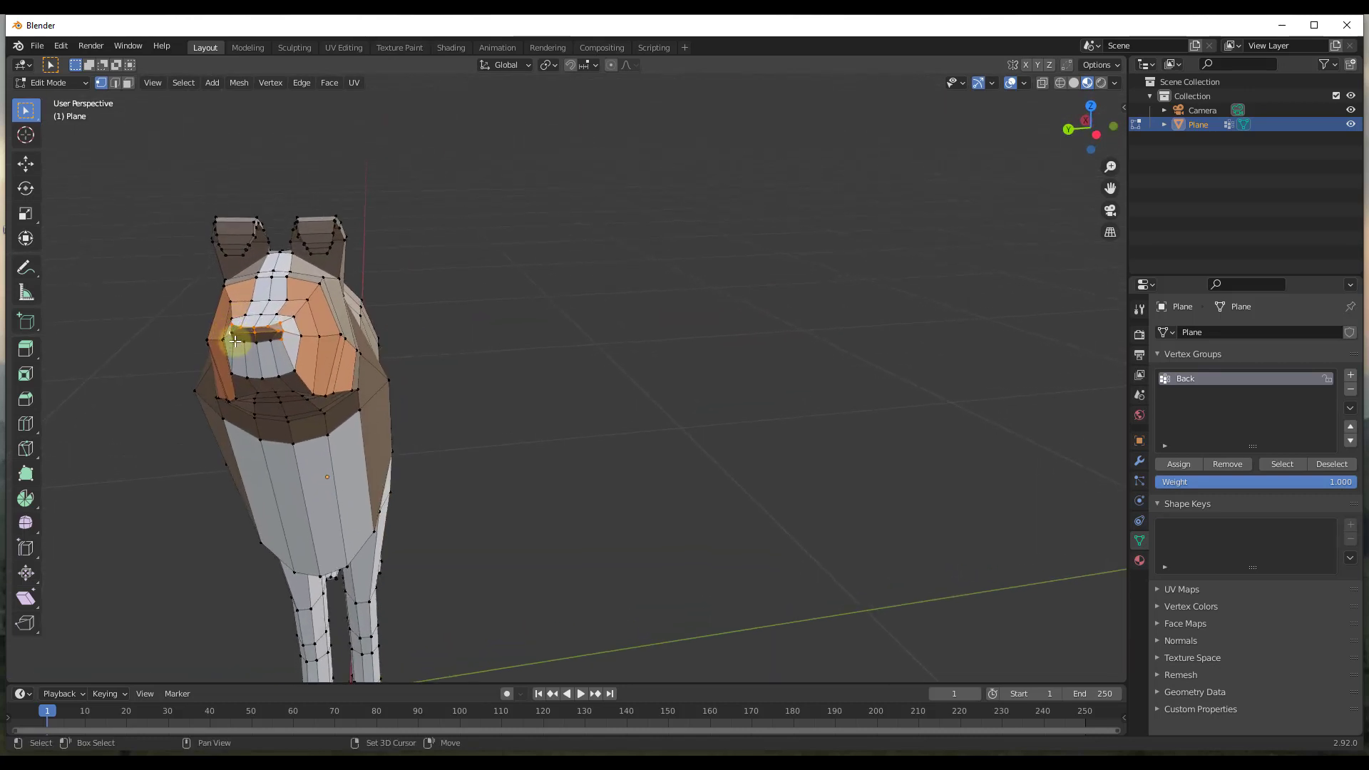
left_click_drag(225, 327, 292, 356)
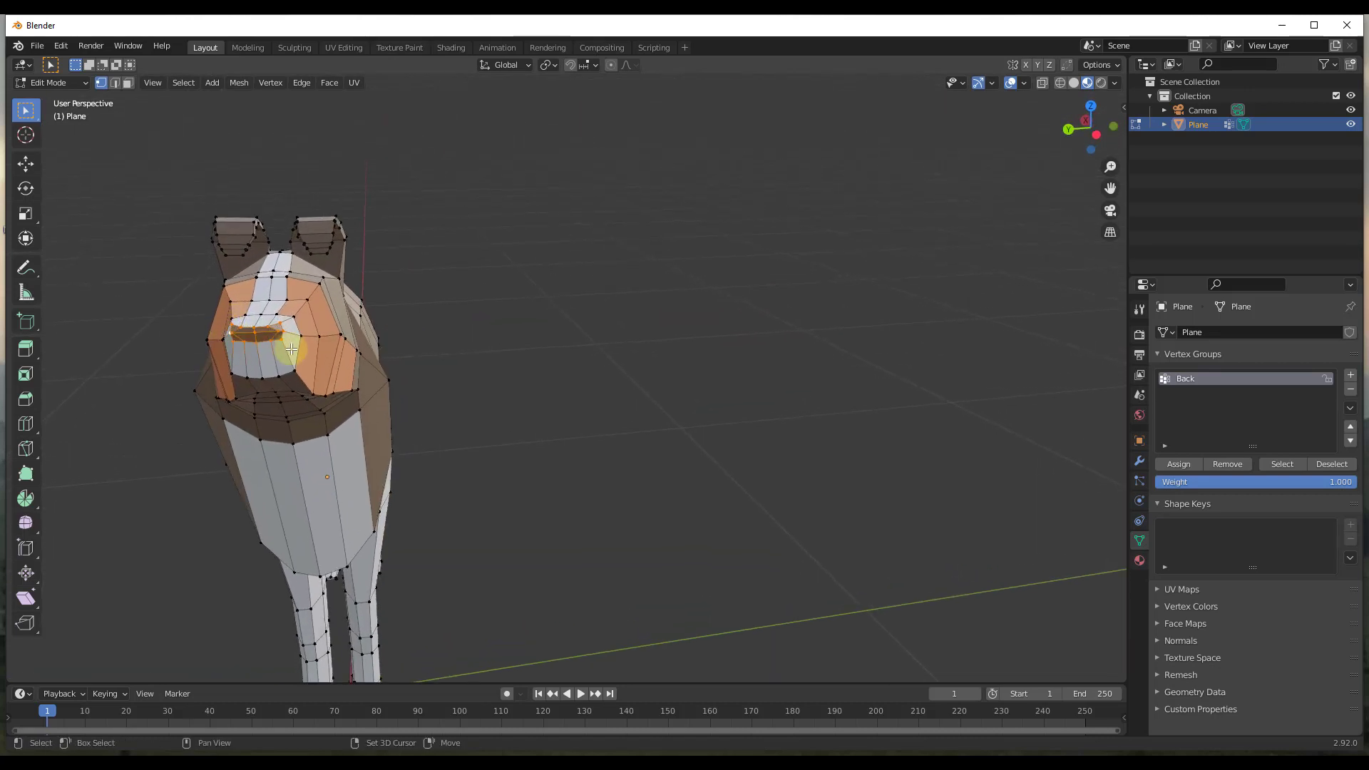
Step: Create a second vertex group named Nose and assign the selected nose vertices to it
left_click(1350, 382)
double_click(1177, 398)
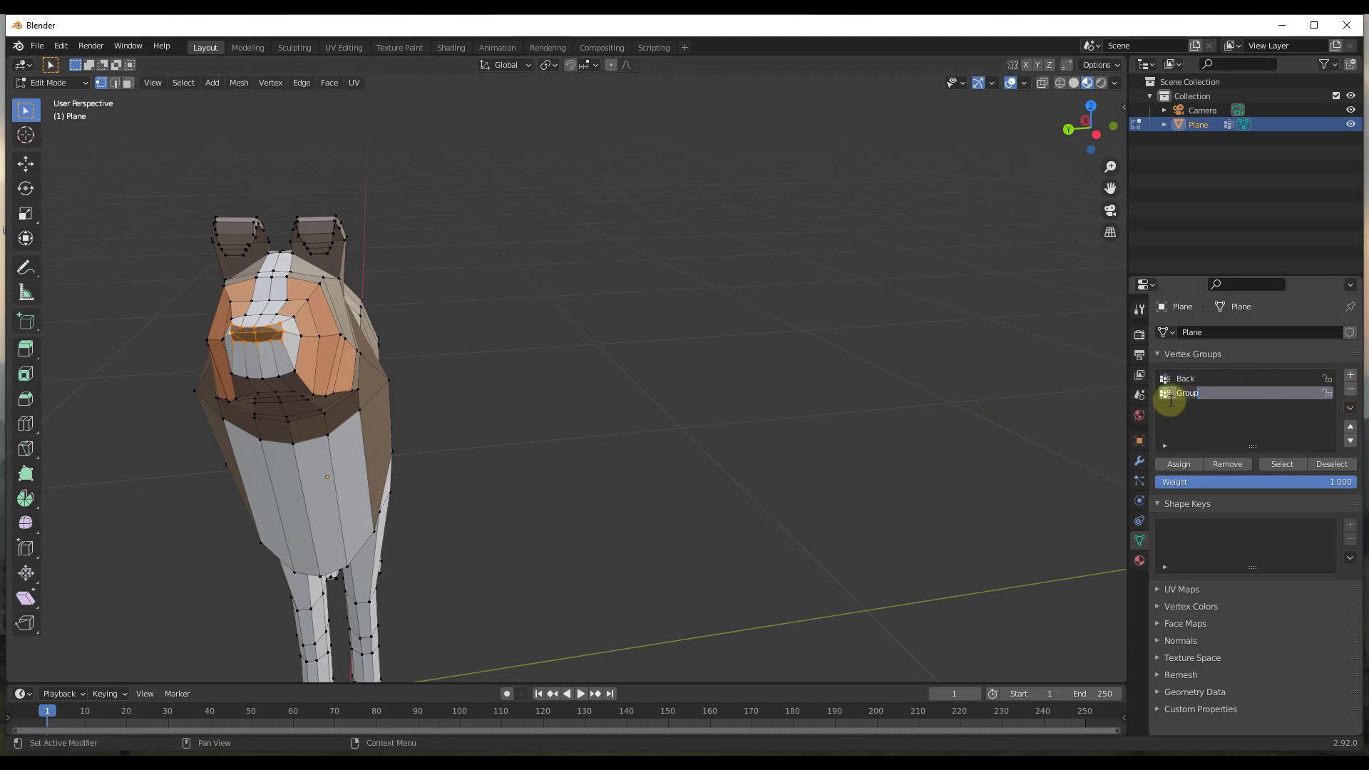
type("Nose")
key("Return")
left_click(1178, 462)
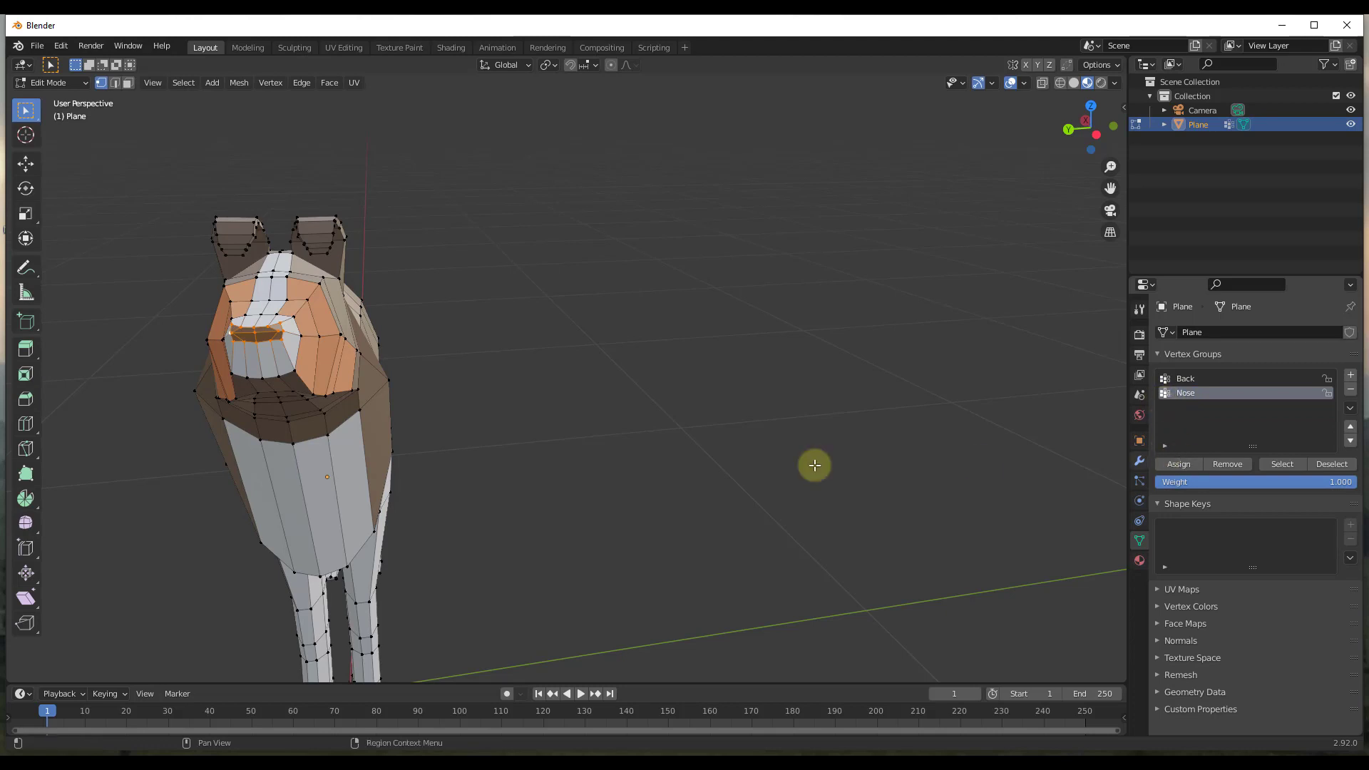
Step: Practise selecting and deselecting the vertices of the Back and Nose groups separately and together, leaving nothing selected
middle_click_drag(814, 465, 620, 415)
left_click(1315, 464)
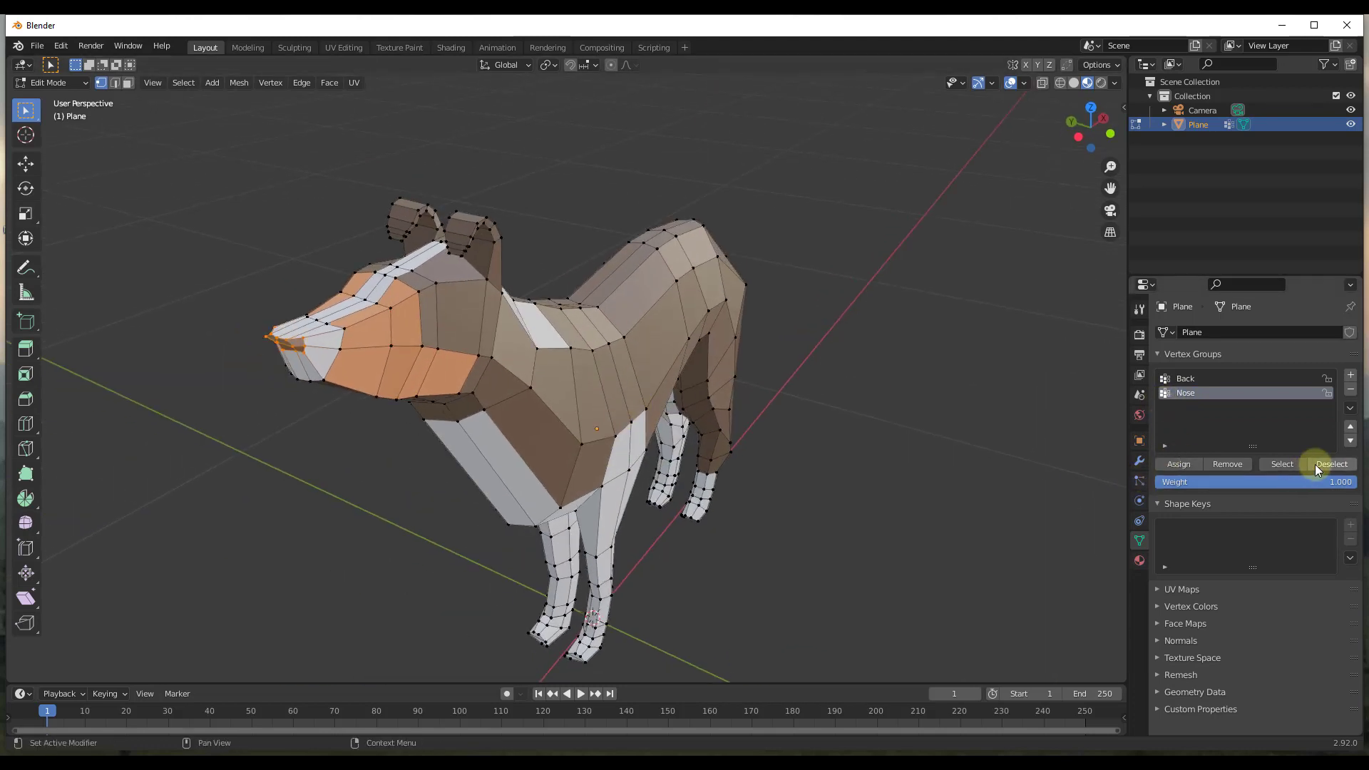
left_click(1184, 379)
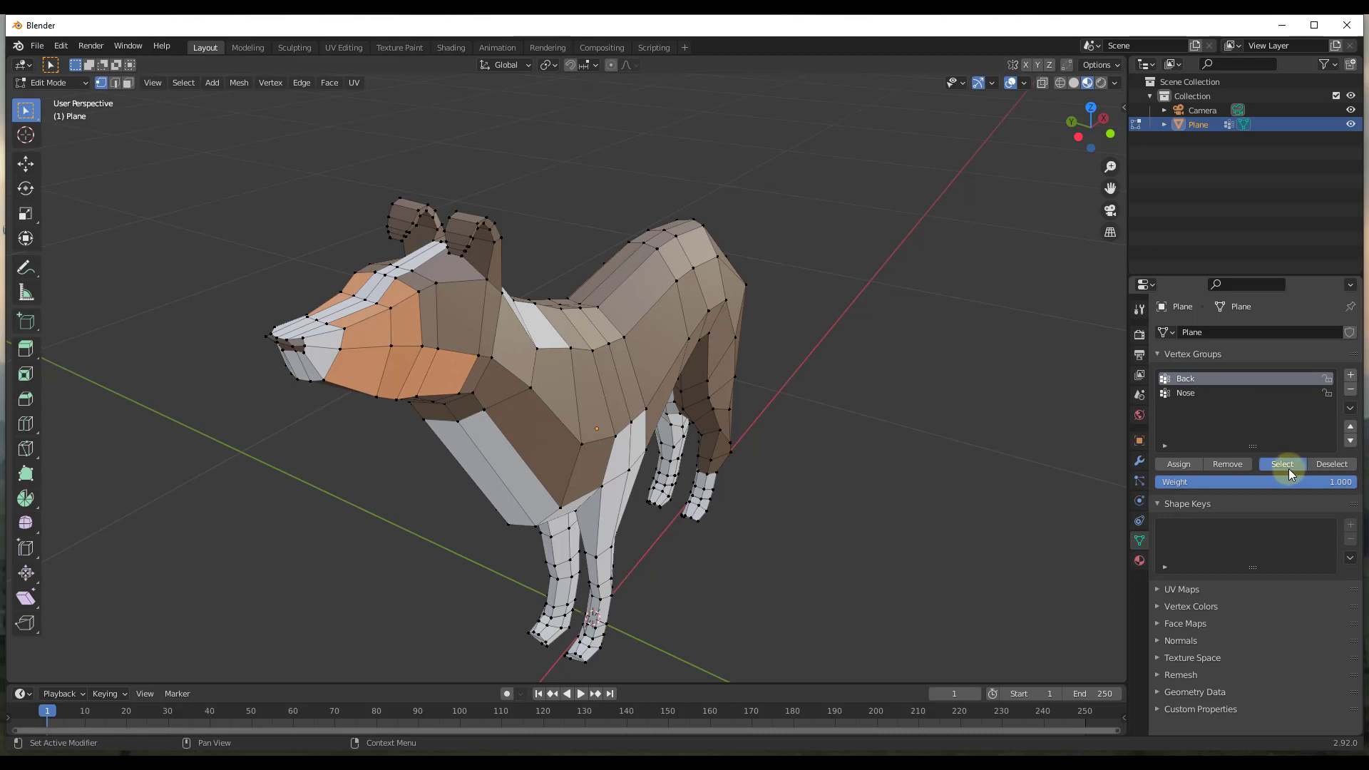
left_click(1287, 465)
left_click(1199, 394)
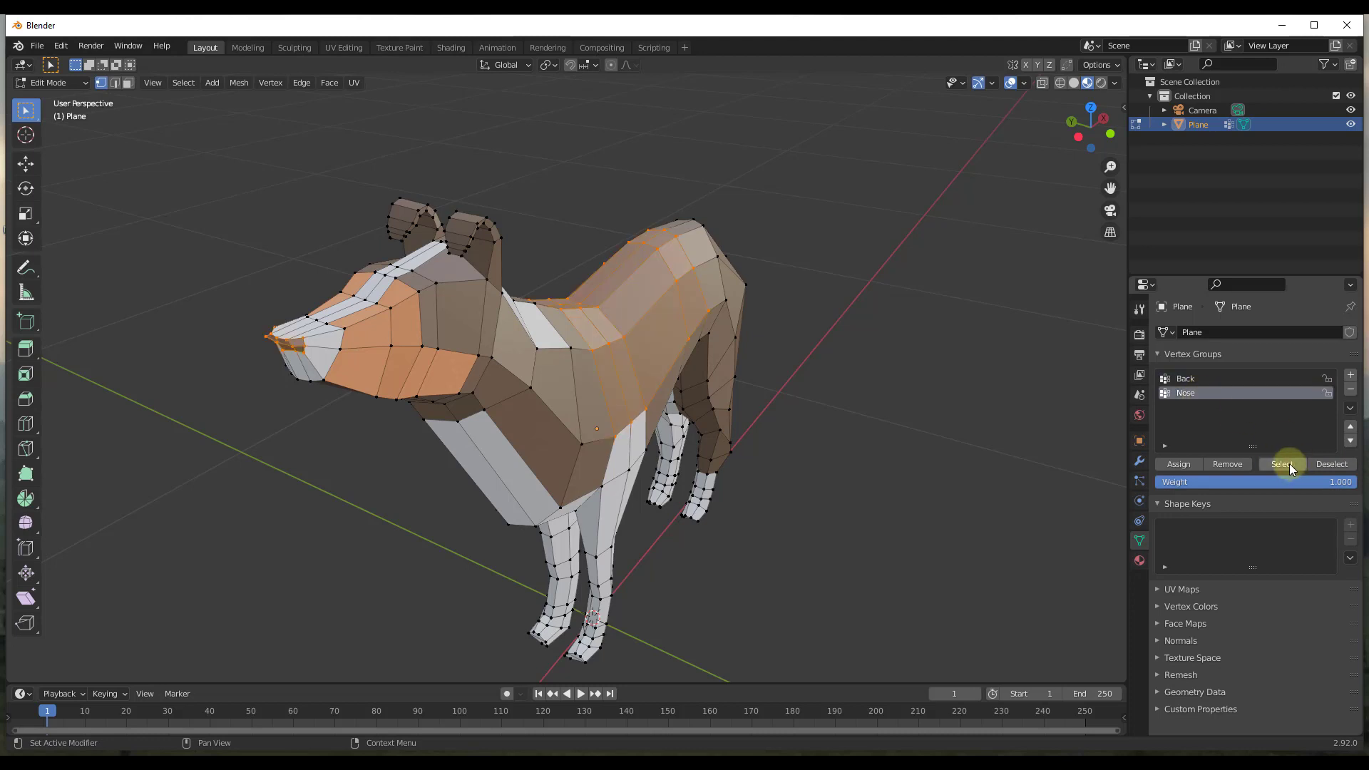
left_click(1201, 381)
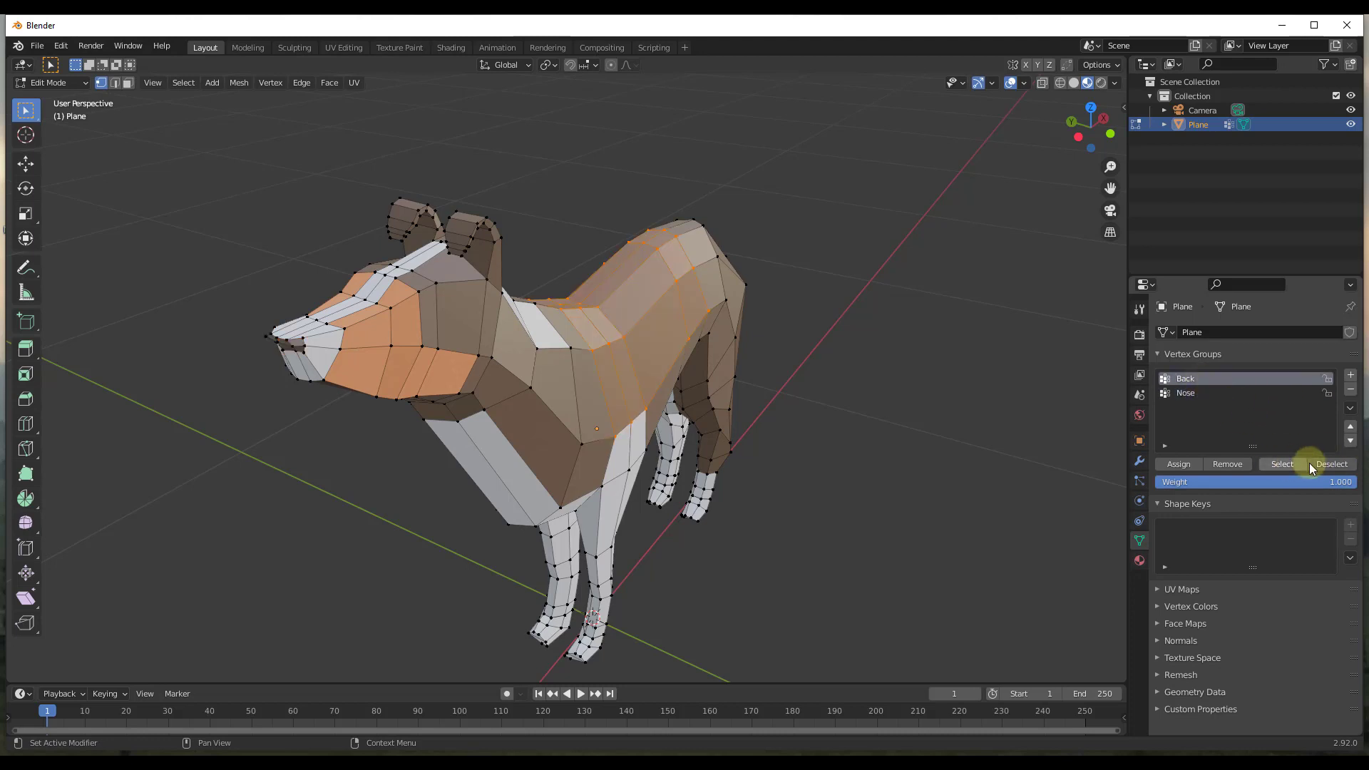
left_click(1310, 465)
Step: Lock the Back vertex group against changes and unlock it again
left_click(1327, 378)
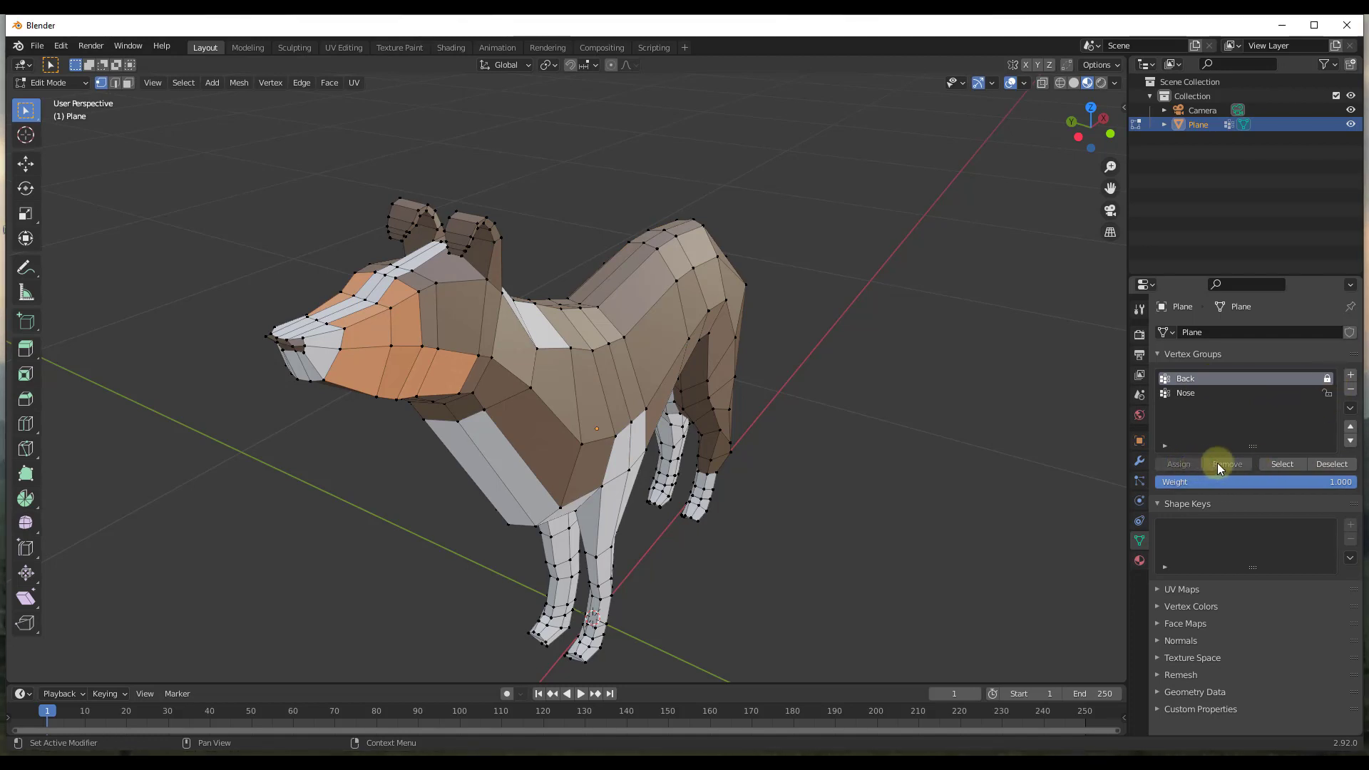
left_click(1327, 380)
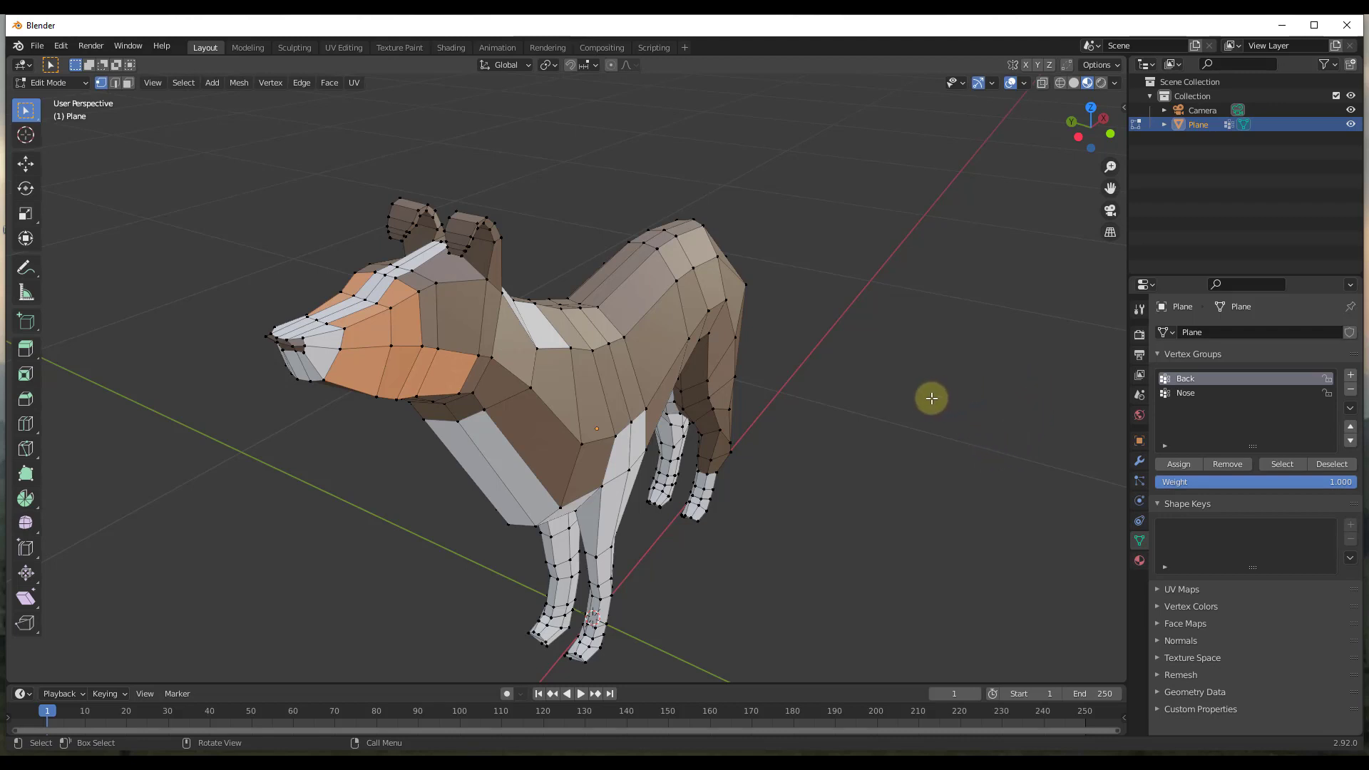
Step: Add a Monkey mesh in Object Mode and move it about -1.15 m along the global Y axis, beside the dog
scroll(703, 396, "down", 2)
middle_click_drag(698, 385, 734, 367)
middle_click_drag(701, 371, 710, 434)
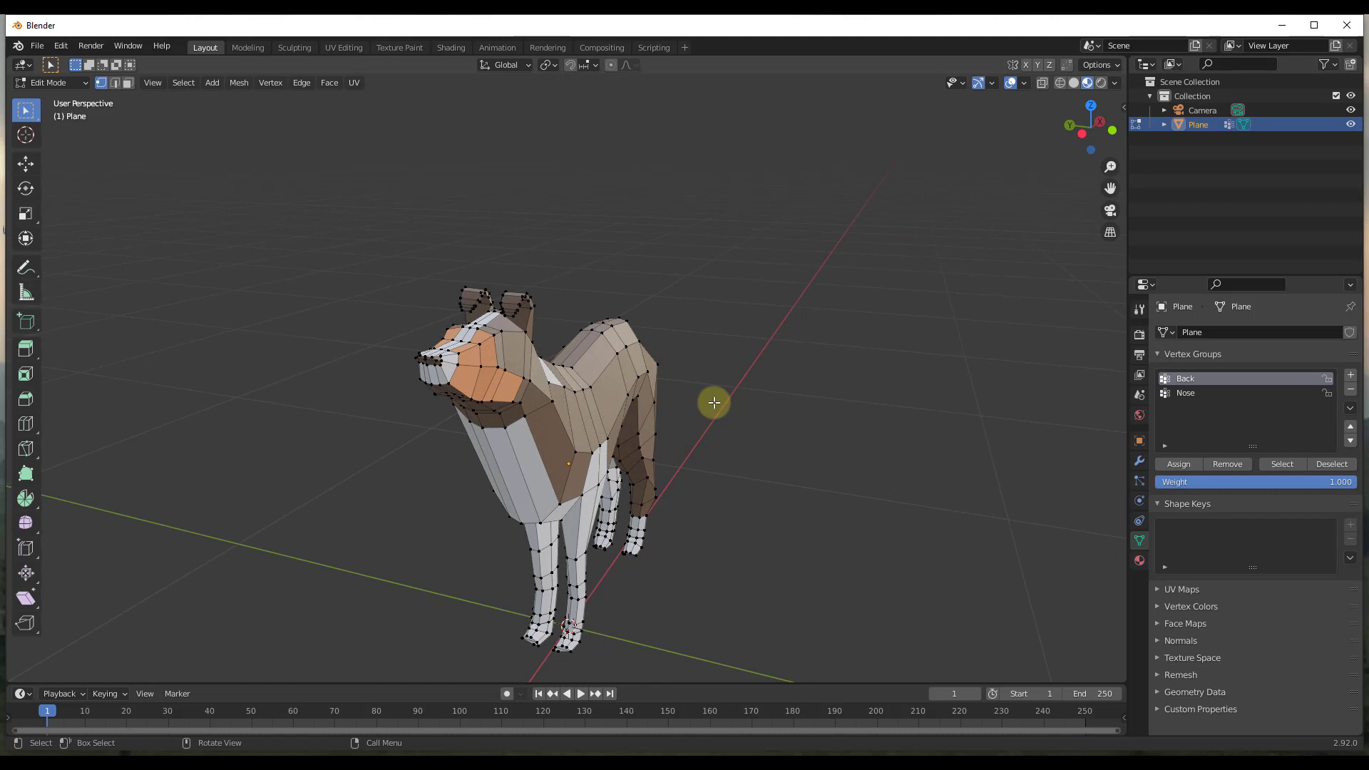
scroll(575, 438, "down", 3)
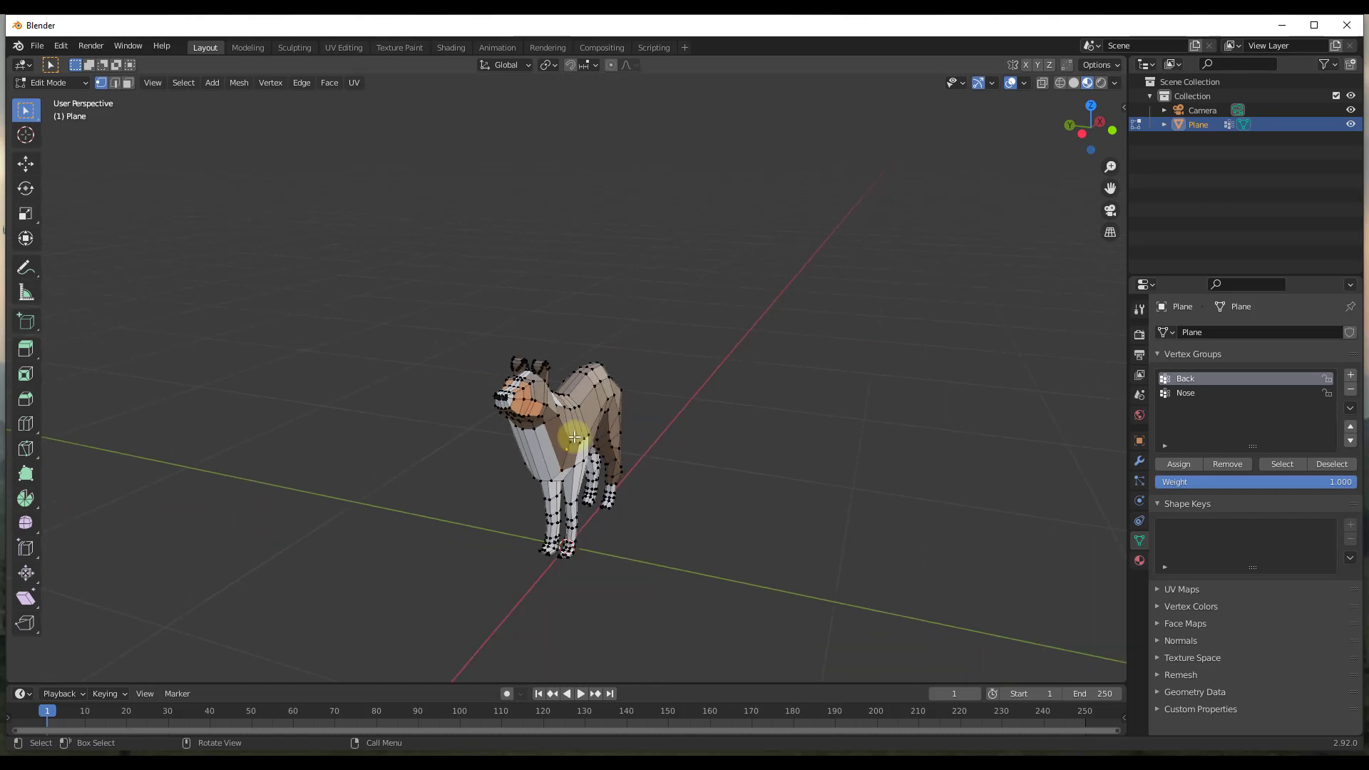
middle_click_drag(603, 440, 702, 508)
key("Tab")
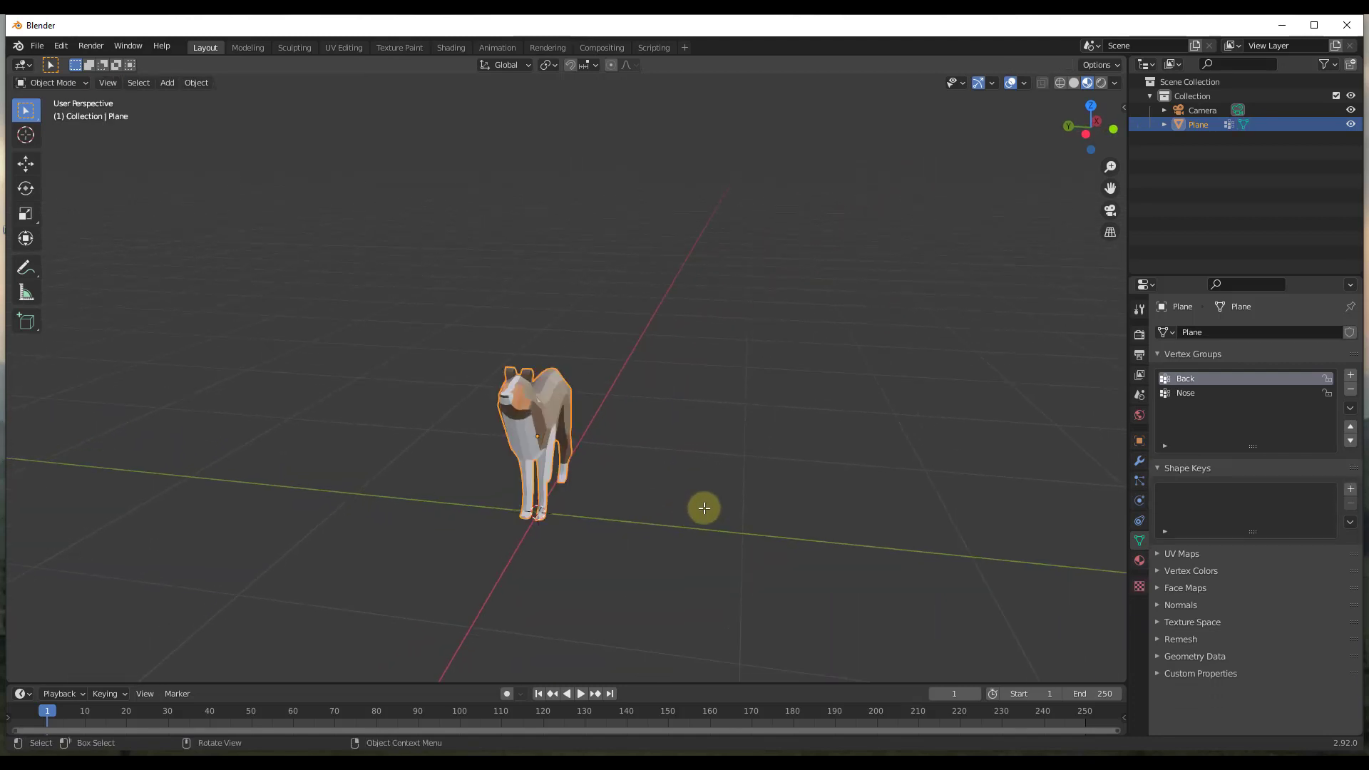
key("shift+a")
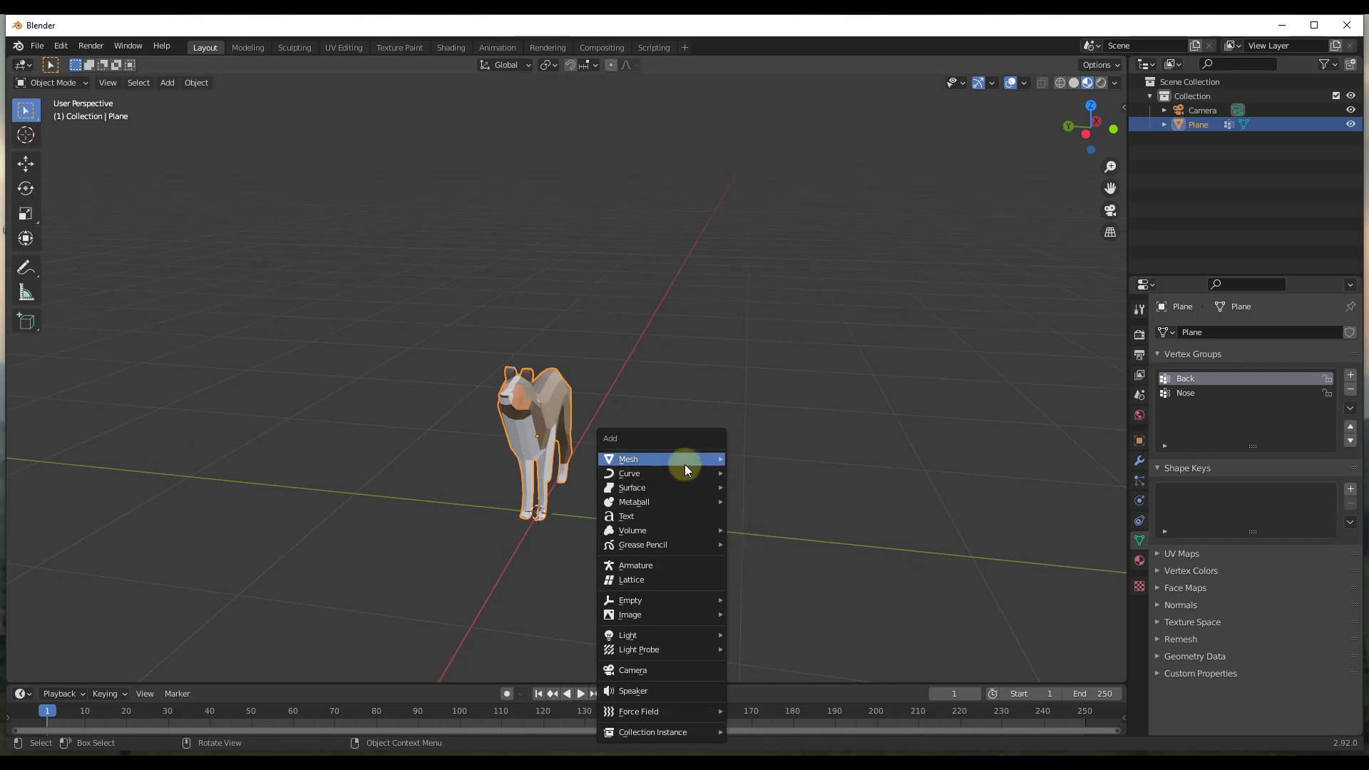
mouse_move(692, 463)
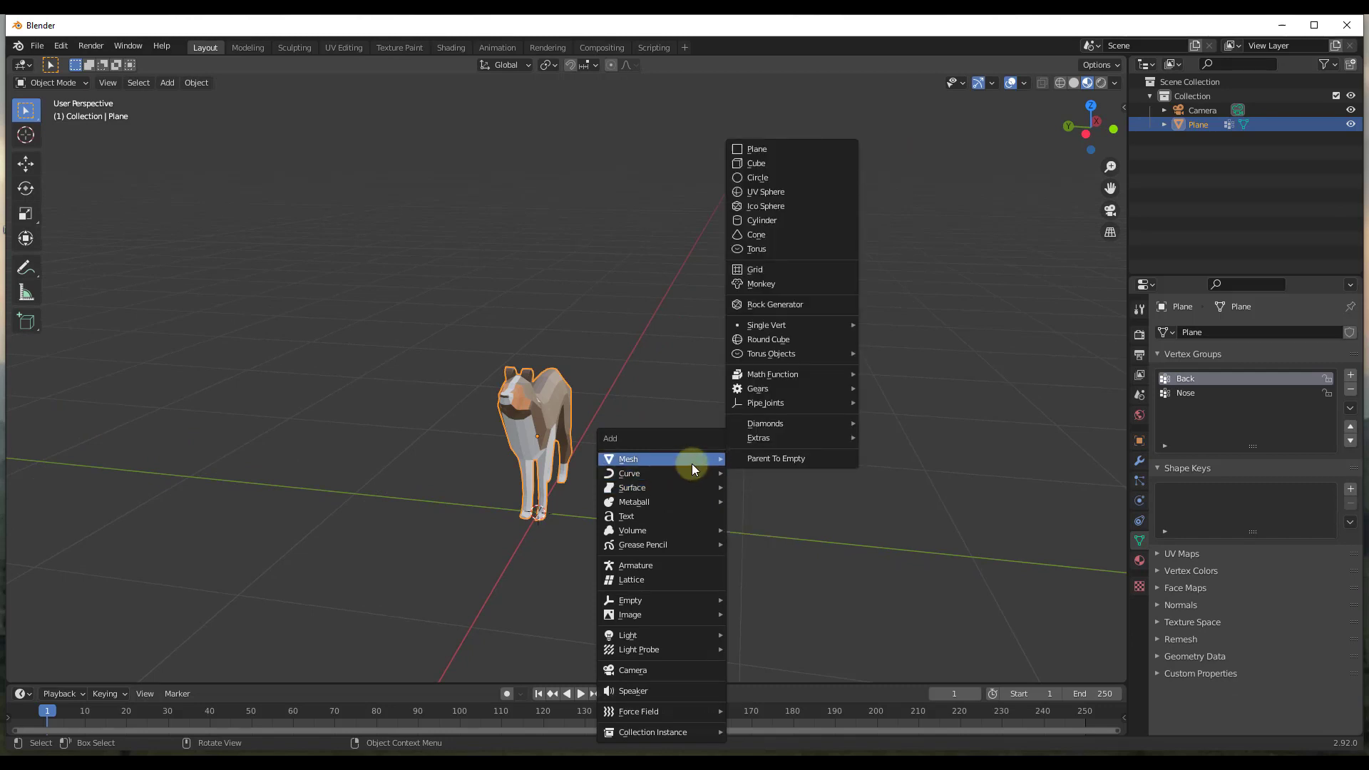
left_click(769, 282)
key("g")
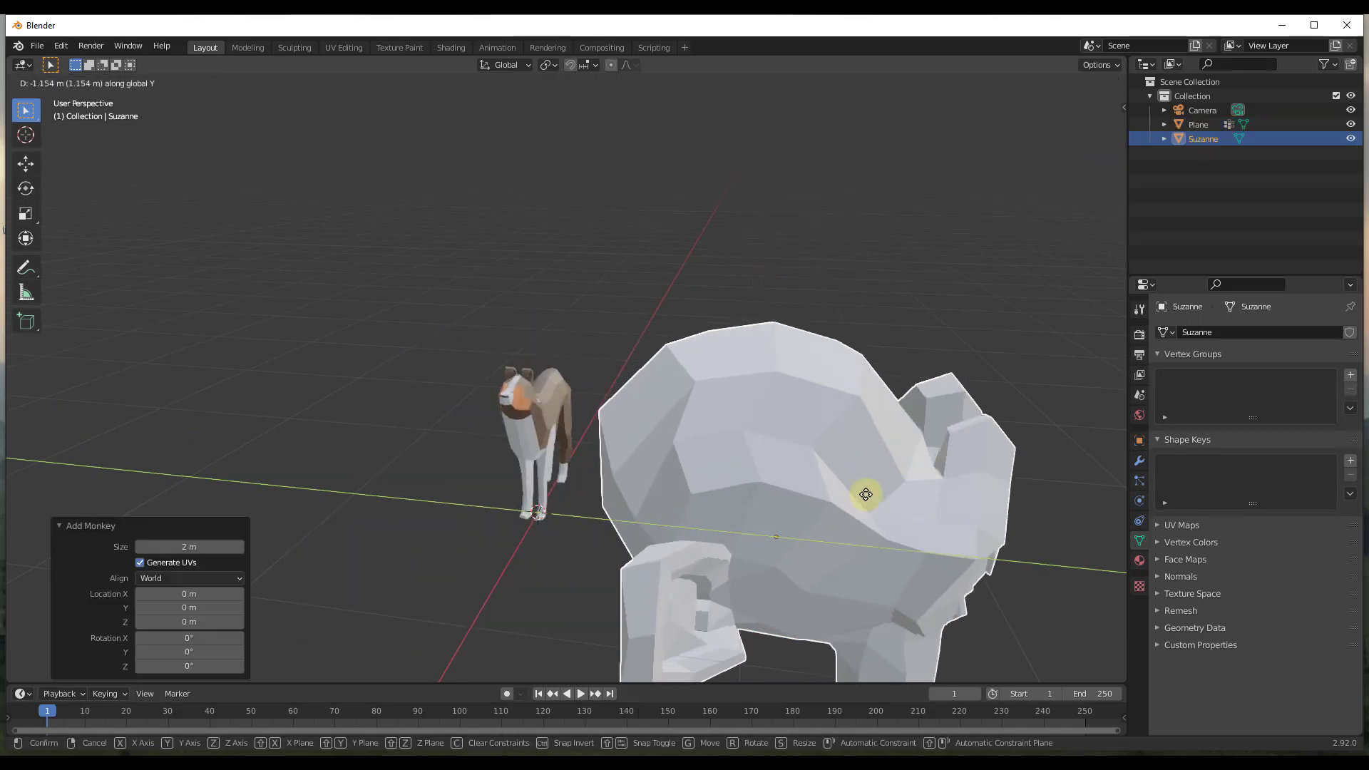
left_click(865, 489)
Step: Rotate the monkey -90° around the Z axis and scale it down to suit the size of the dog
key("r")
key("z")
key("minus")
key("9")
key("0")
key("Return")
key("s")
left_click(687, 453)
Step: Apply the monkey's rotation and scale
scroll(687, 454, "up", 3)
key("ctrl+a")
left_click(699, 408)
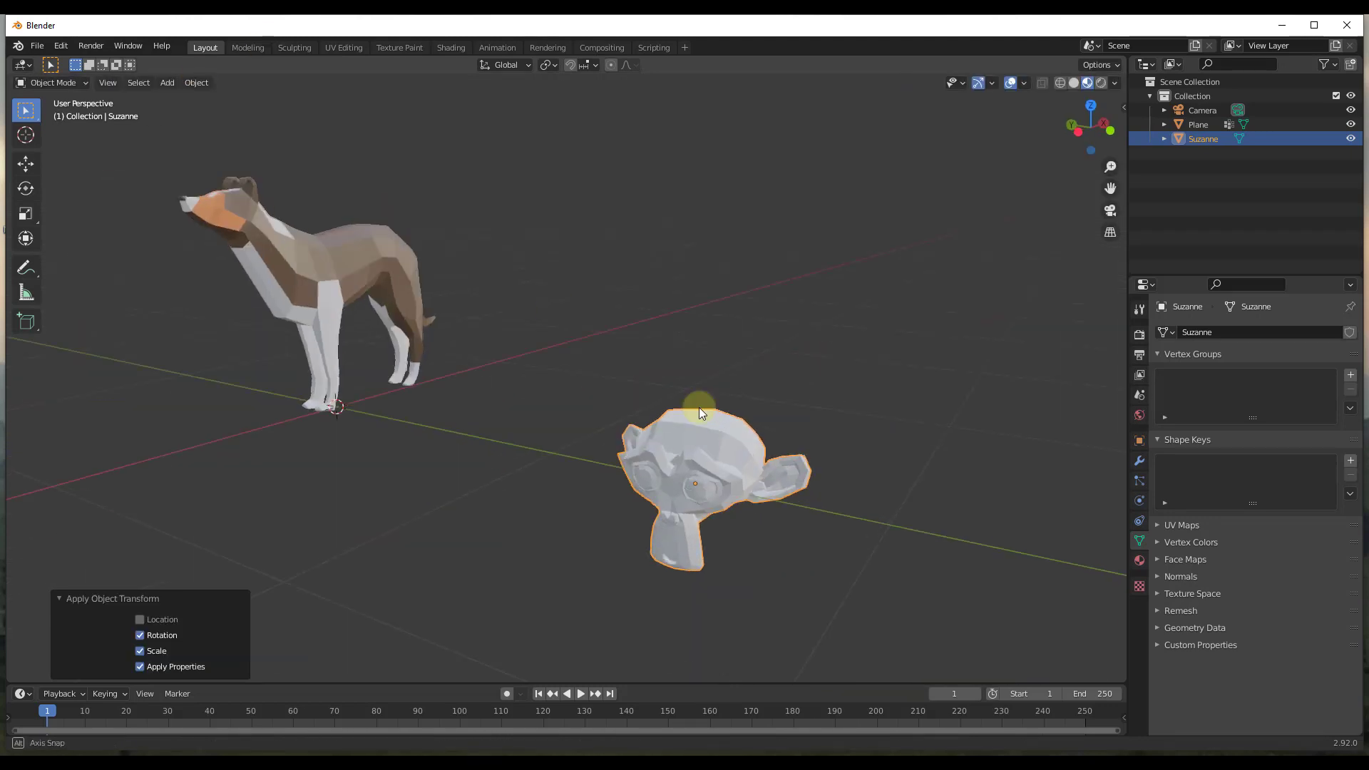
Step: In Edit Mode, box-select the vertices covering the crown of the monkey's head from the top view
key("Tab")
scroll(639, 425, "up", 2)
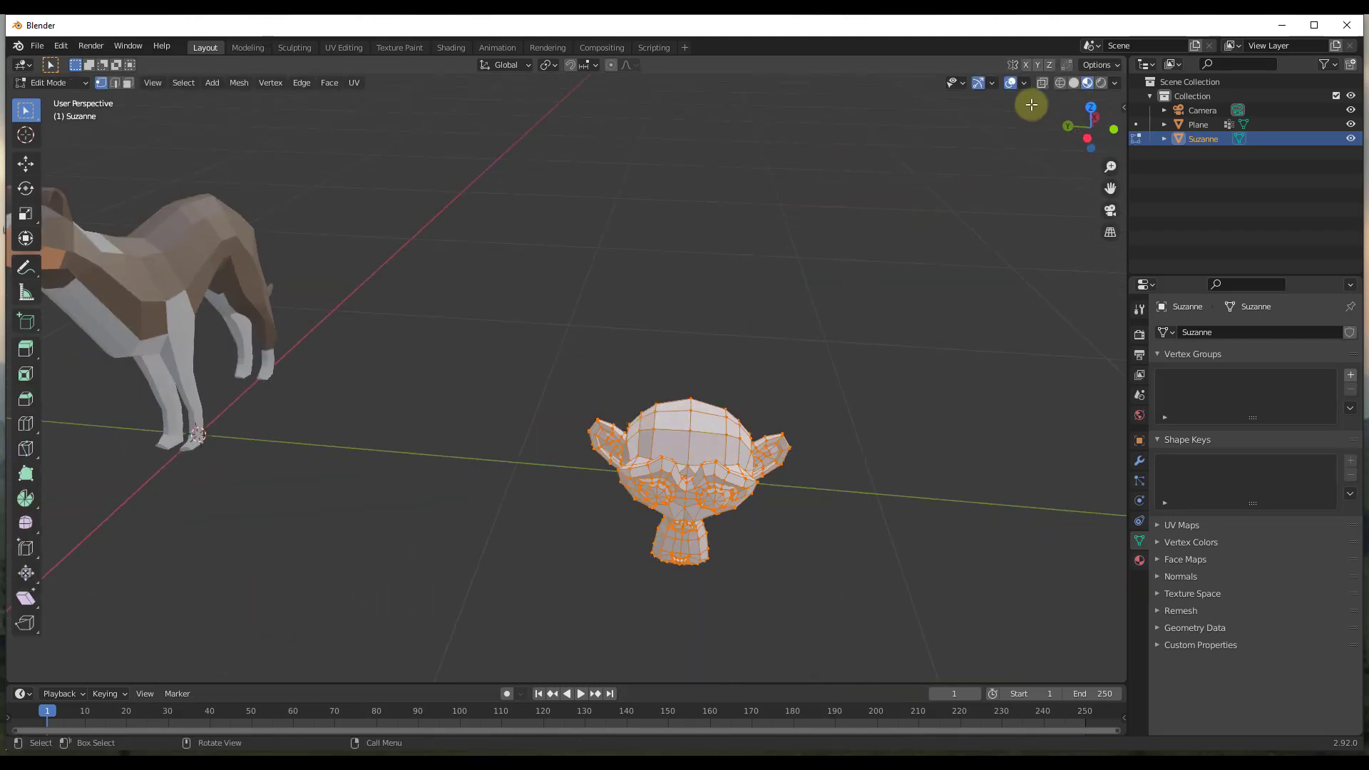
left_click(1089, 107)
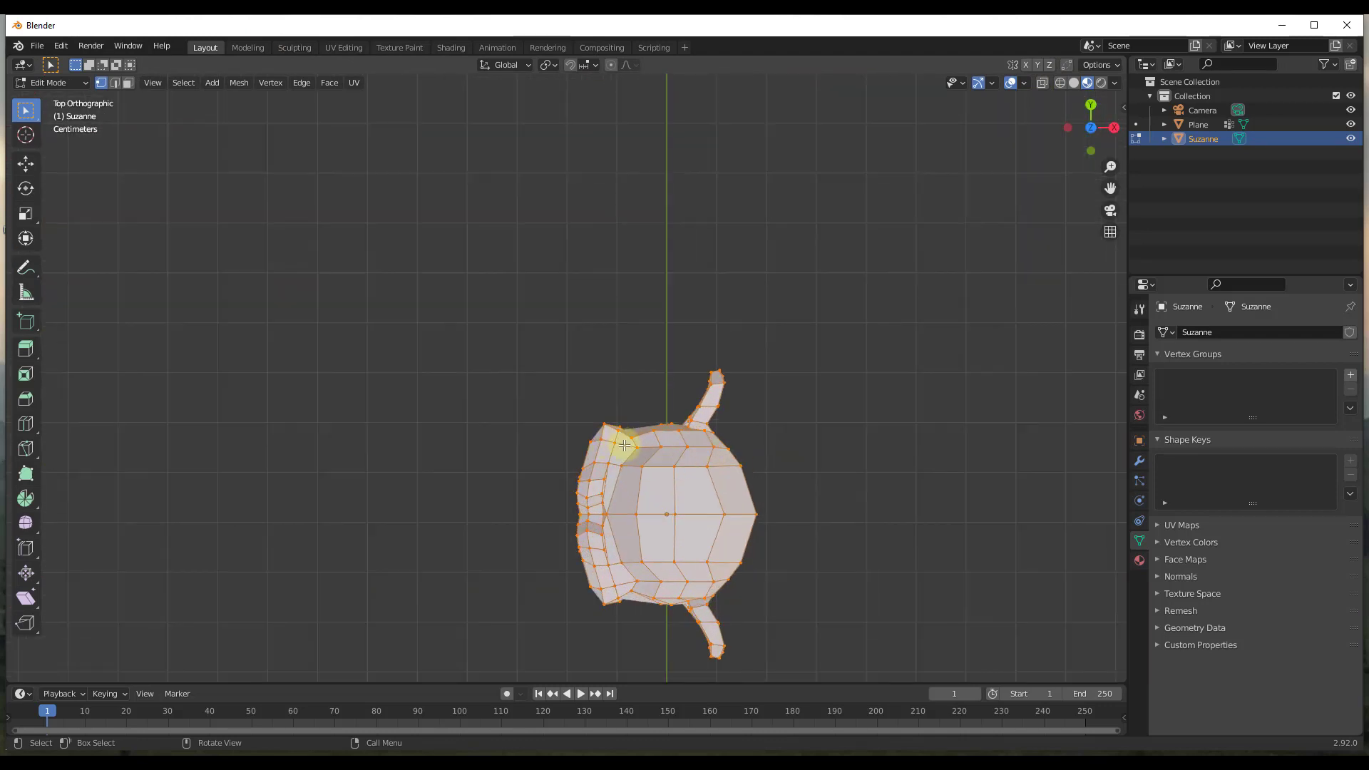
left_click_drag(623, 444, 758, 571)
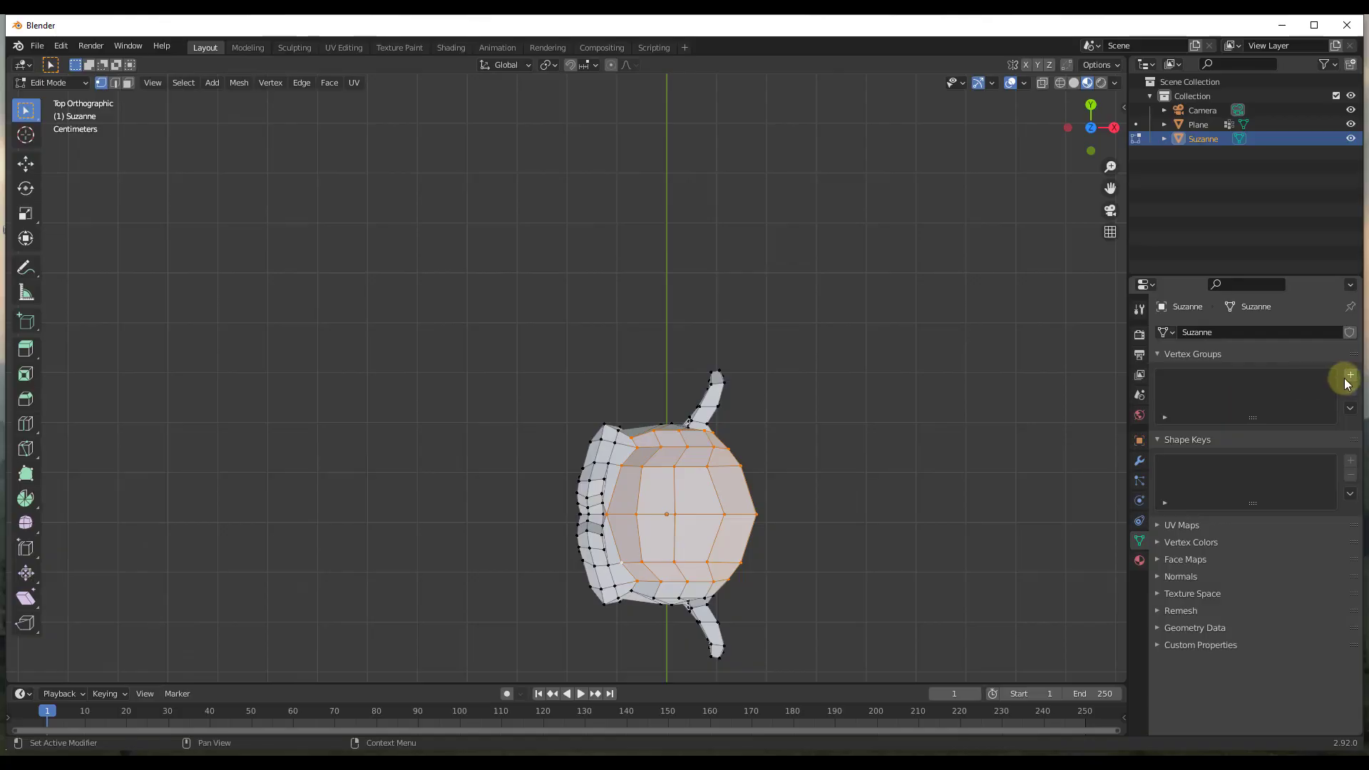
Step: Create a vertex group named Head from the selected crown vertices and return to Object Mode
left_click(1351, 376)
double_click(1229, 378)
type("Head")
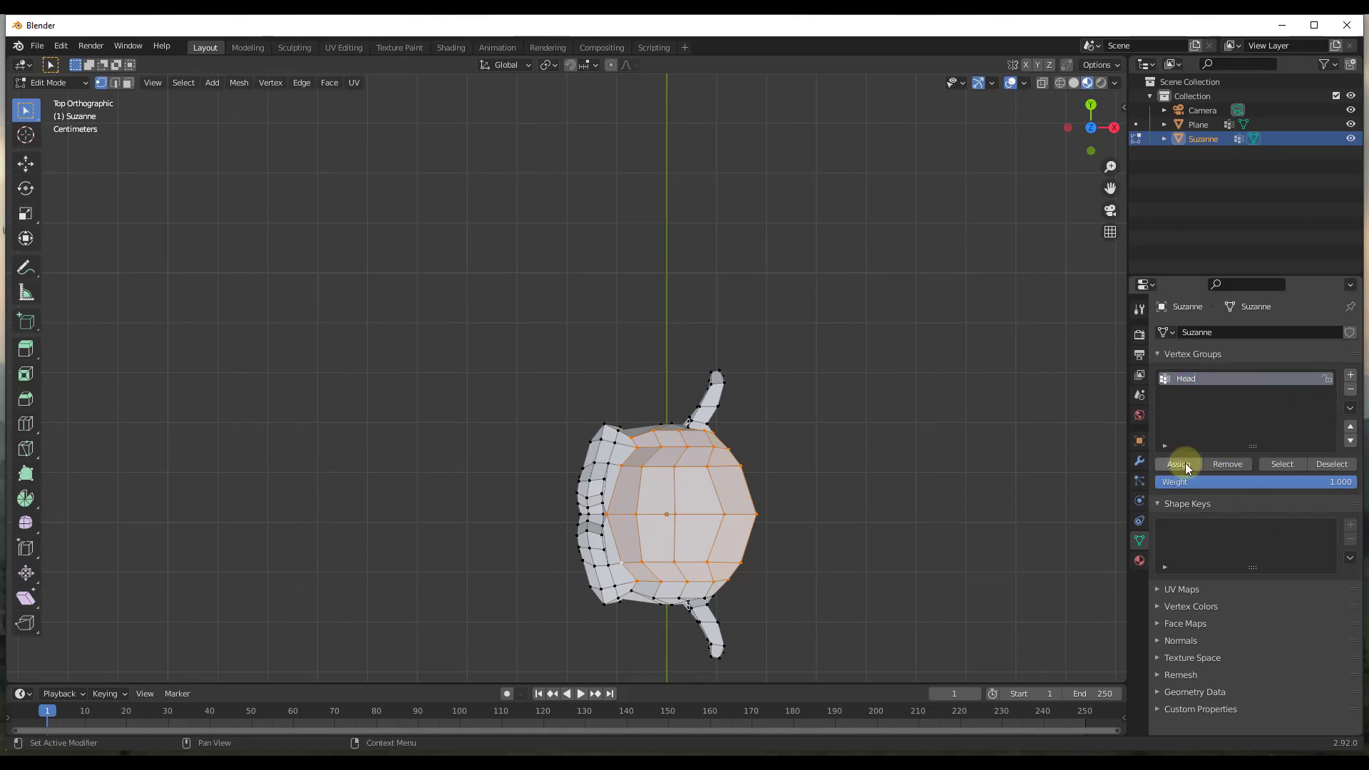
scroll(853, 517, "down", 2)
middle_click_drag(853, 517, 669, 491)
key("Tab")
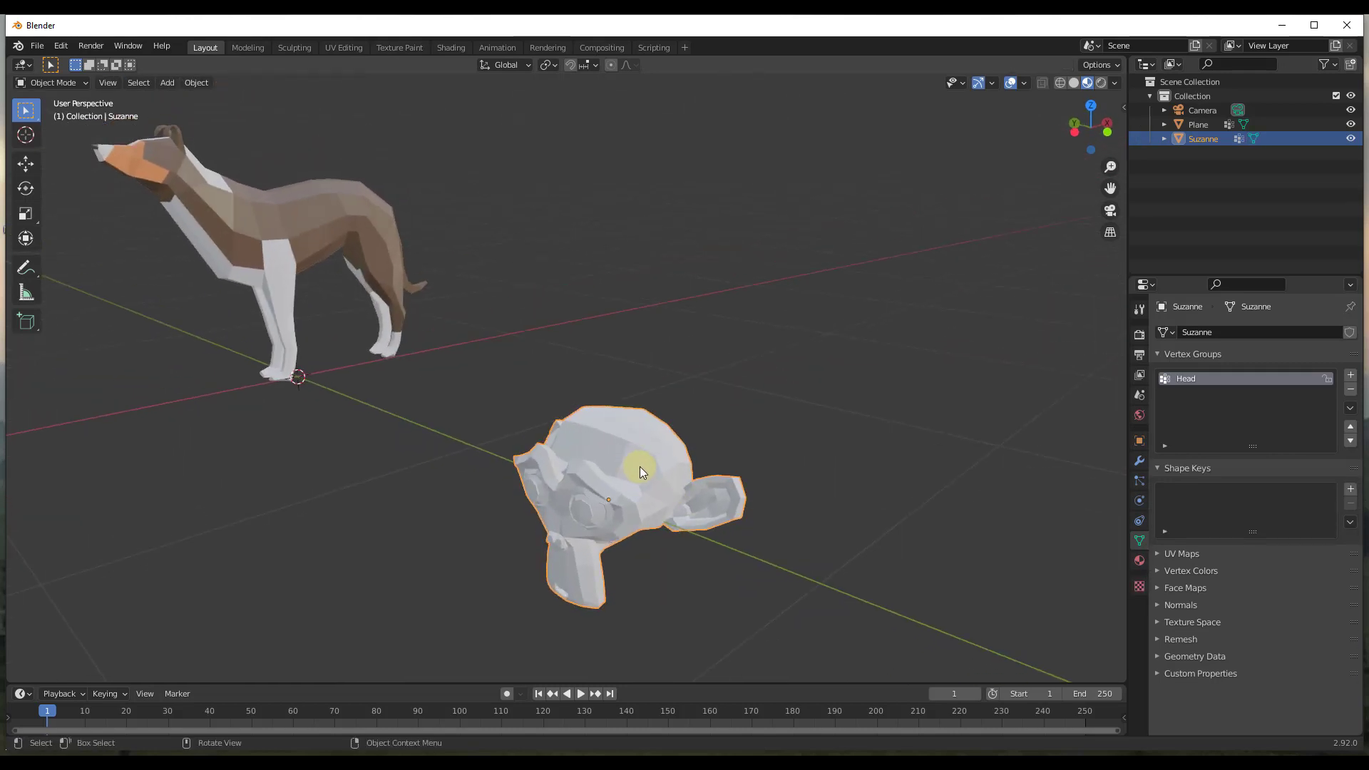
Step: Add a particle system to the monkey and set its type to Hair
middle_click_drag(648, 472, 606, 518, "ctrl")
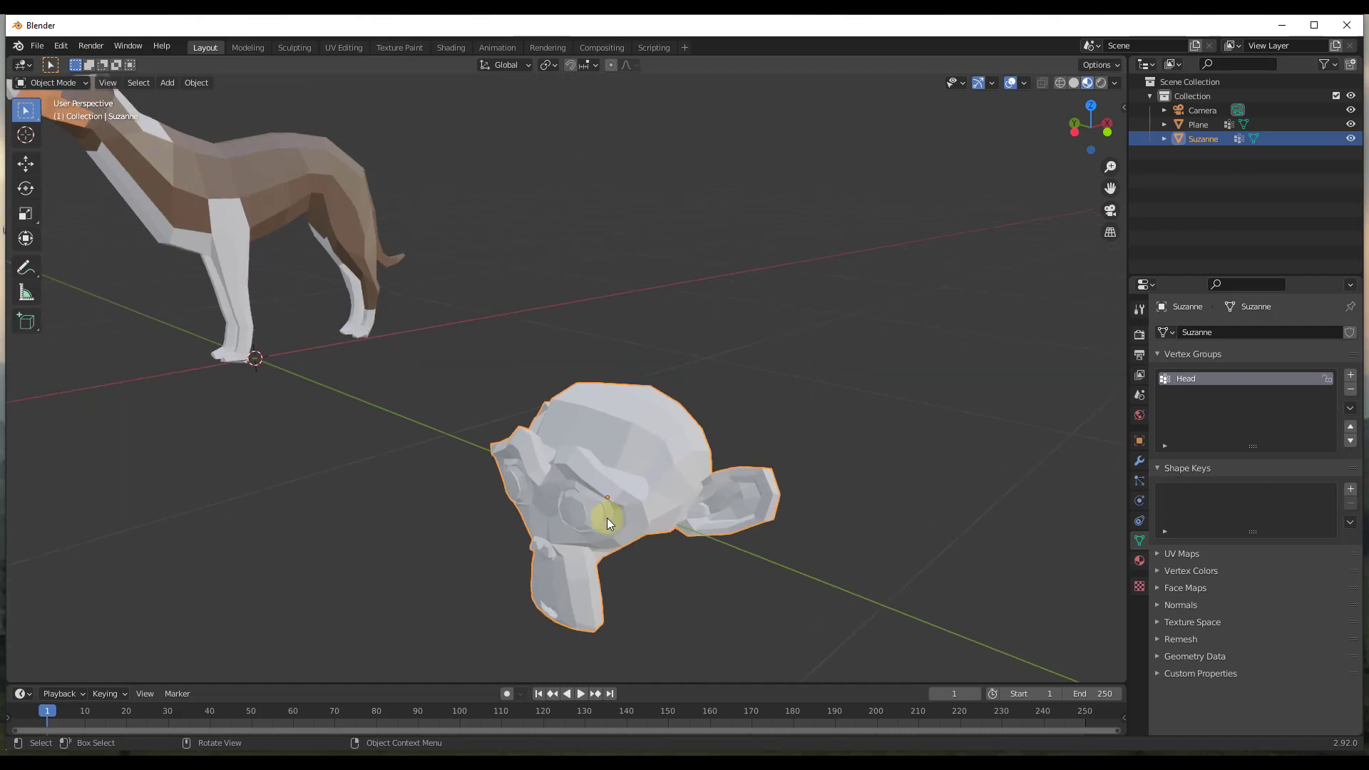
left_click(1139, 483)
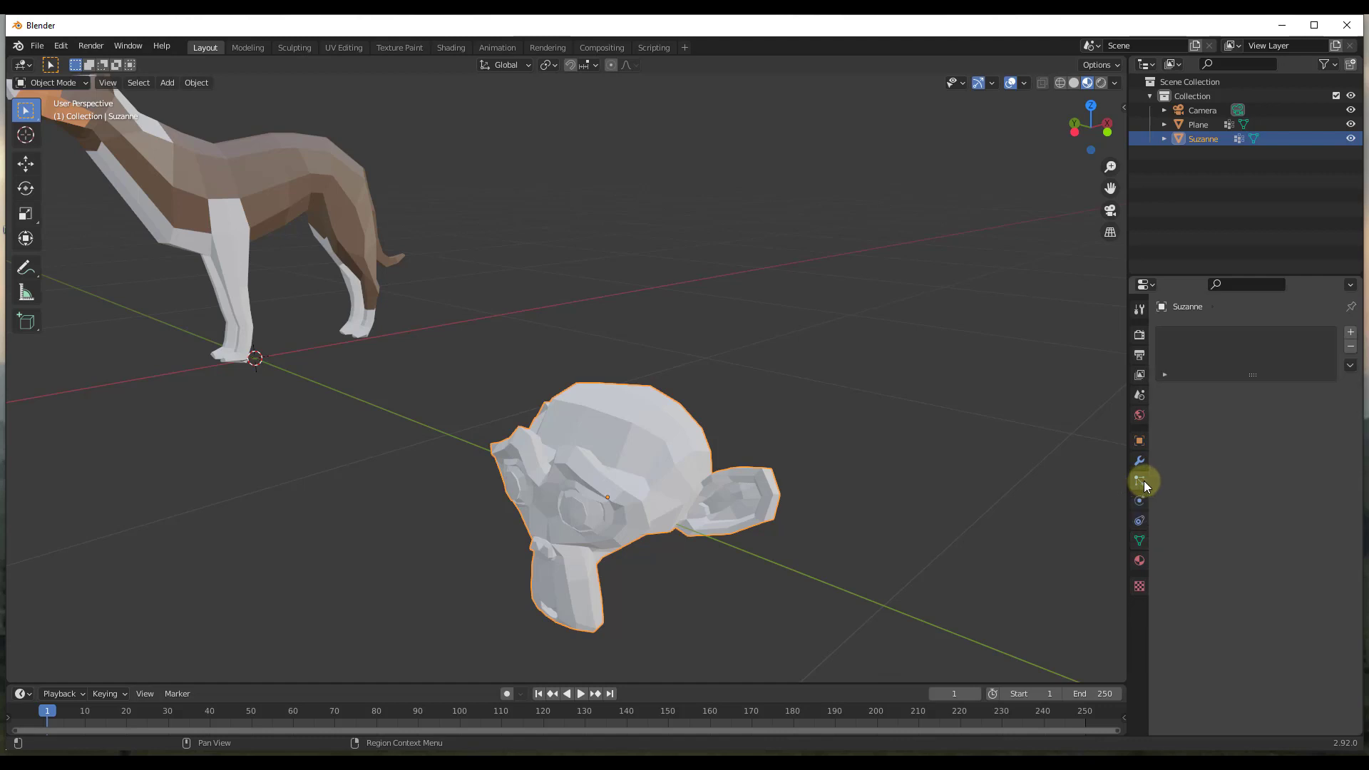
left_click(1351, 333)
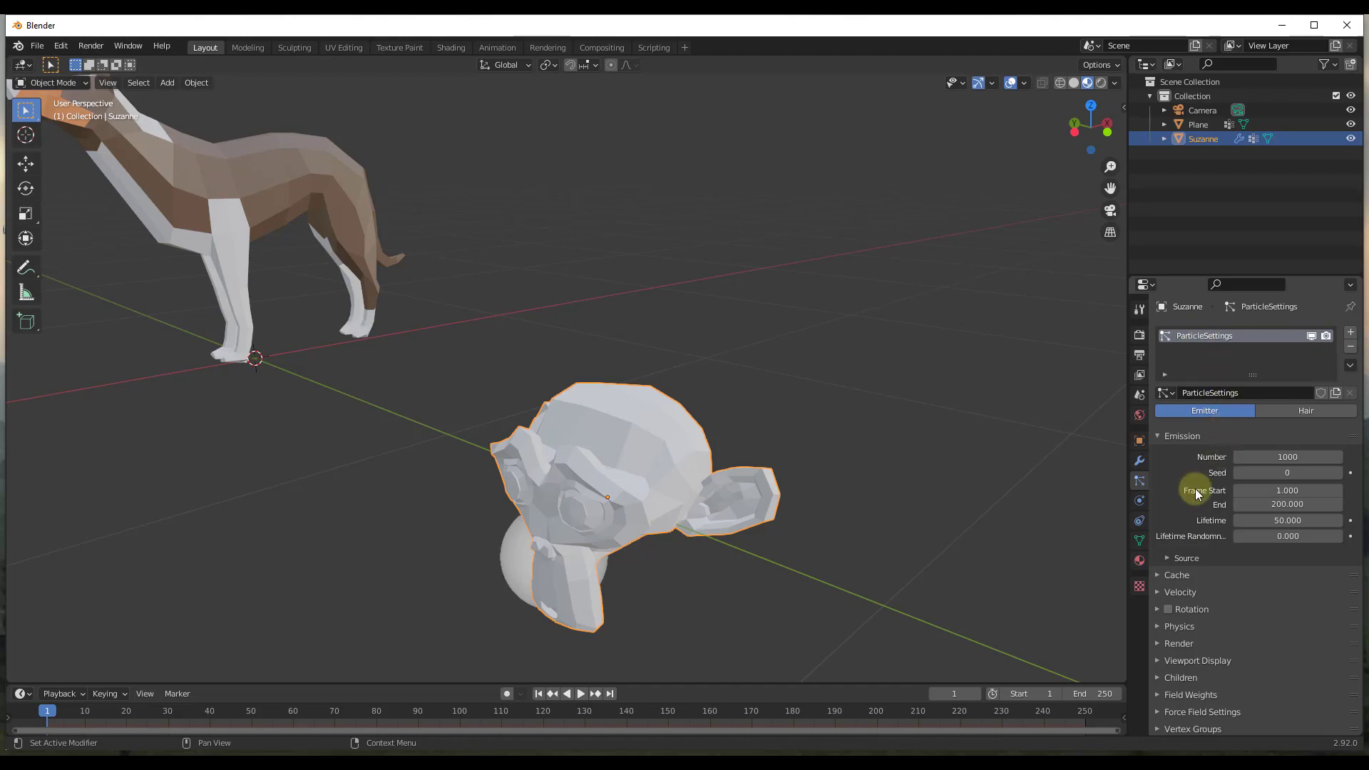
middle_click_drag(689, 443, 729, 441)
left_click(1288, 410)
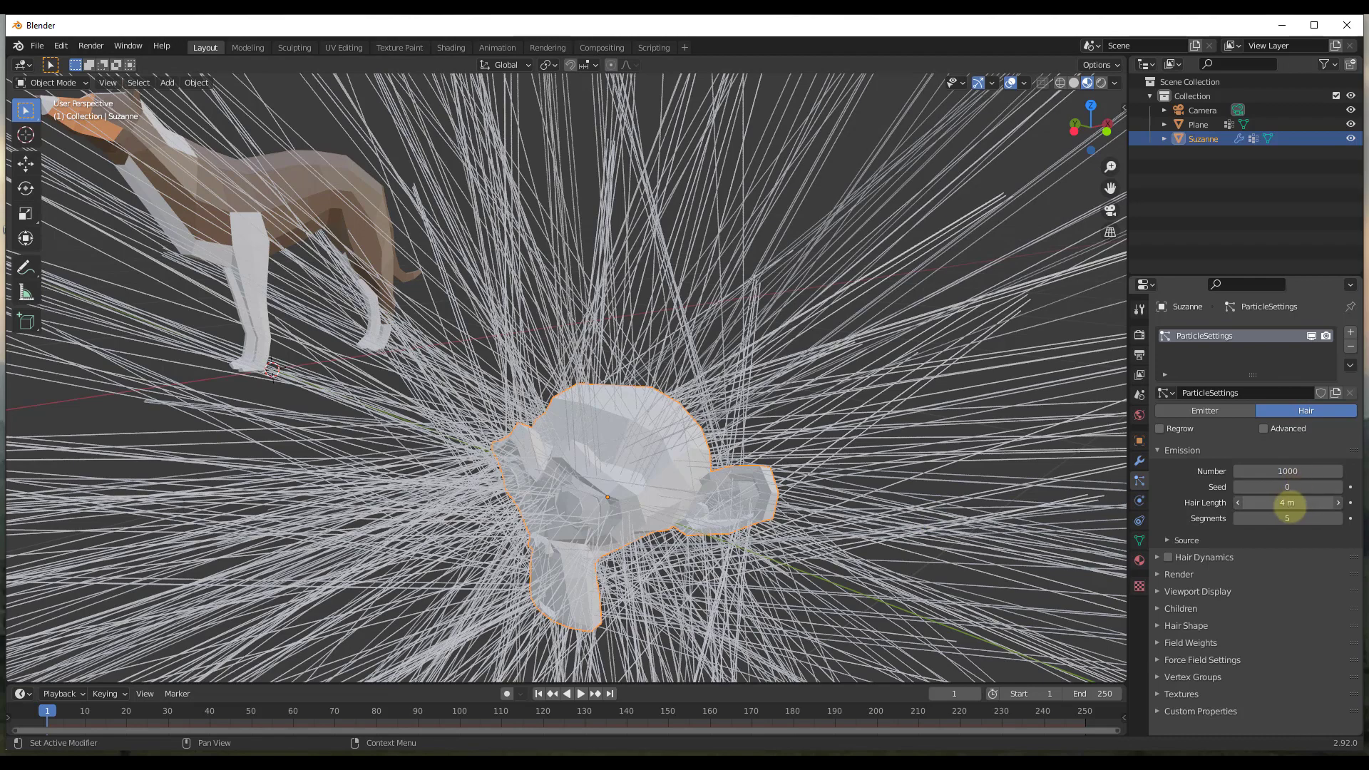
Step: Reduce the Hair Length of the monkey's particle system to 0.12 m
left_click_drag(1288, 504, 1212, 508)
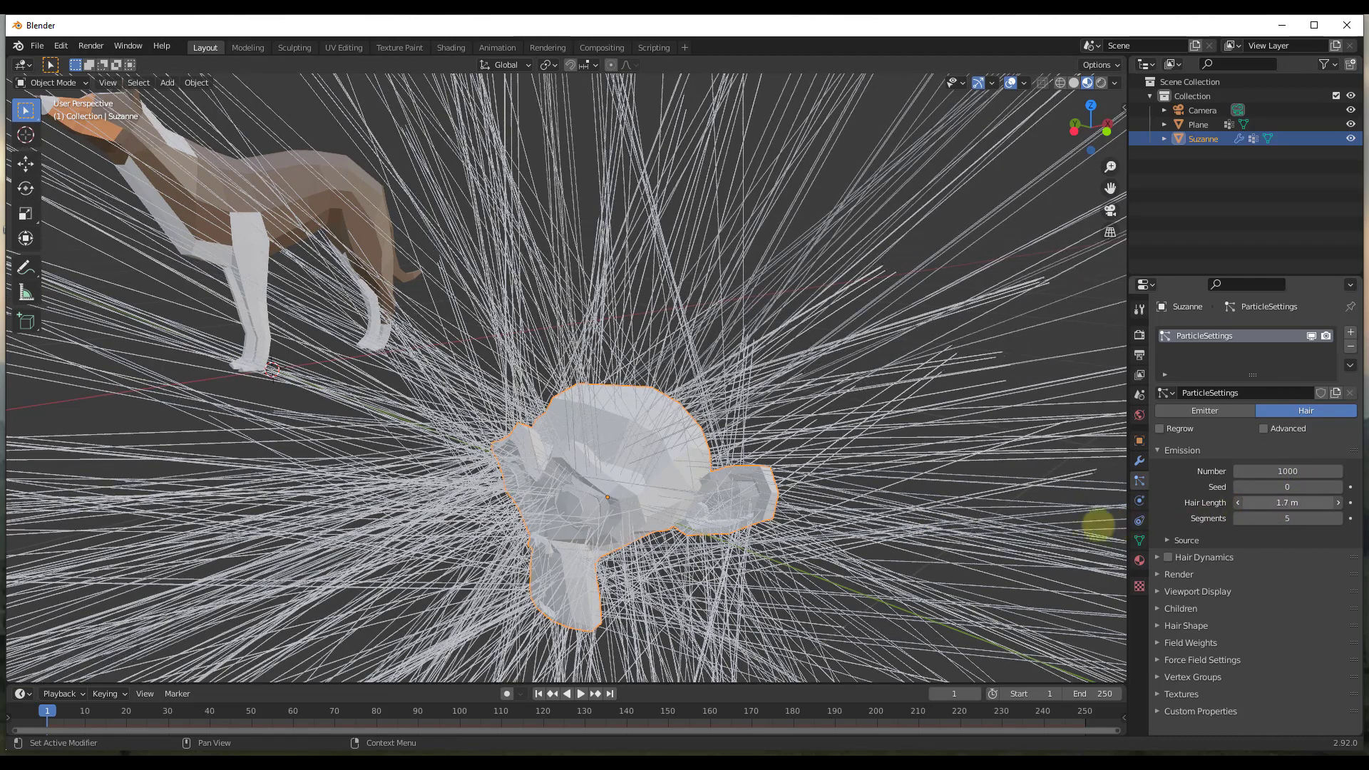
left_click_drag(1098, 525, 978, 542)
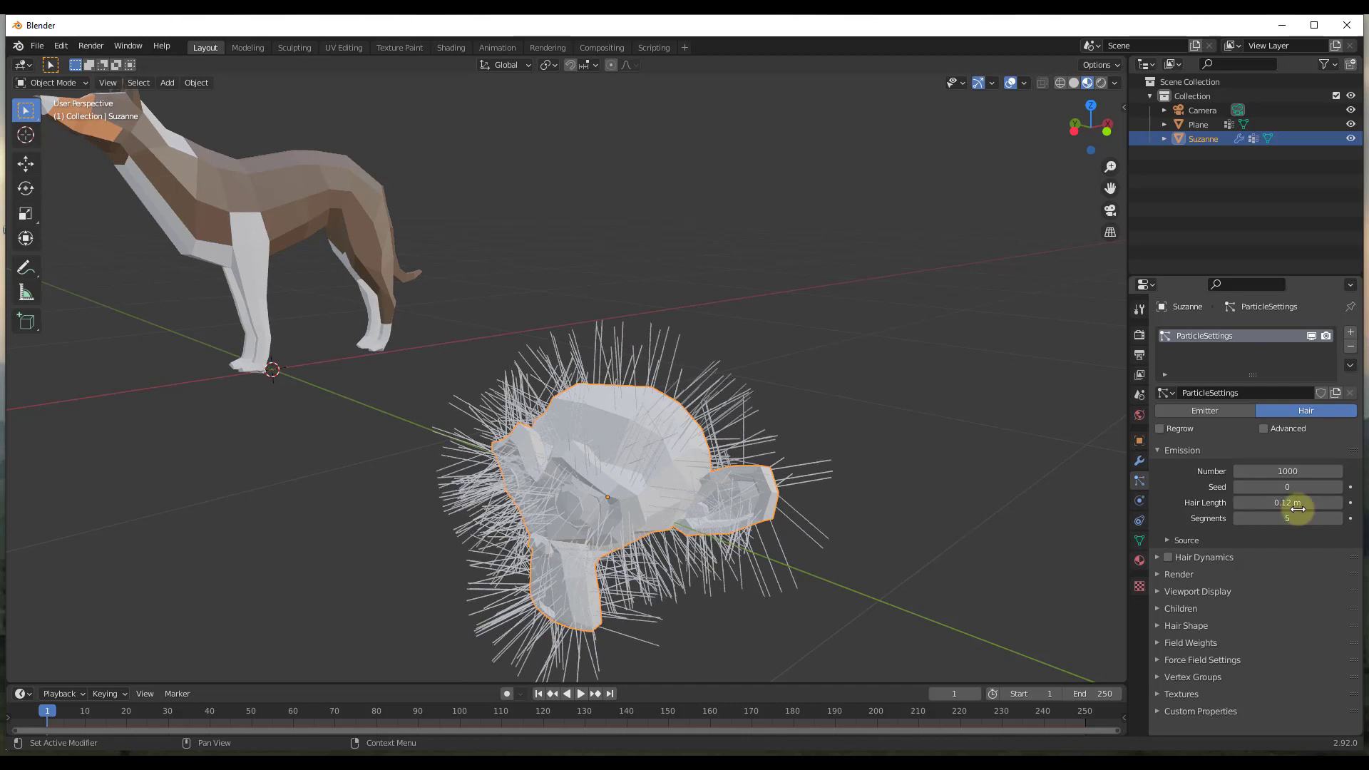
mouse_move(632, 452)
middle_mouse_down()
mouse_move(669, 408)
mouse_move(729, 413)
mouse_move(650, 439)
middle_mouse_up()
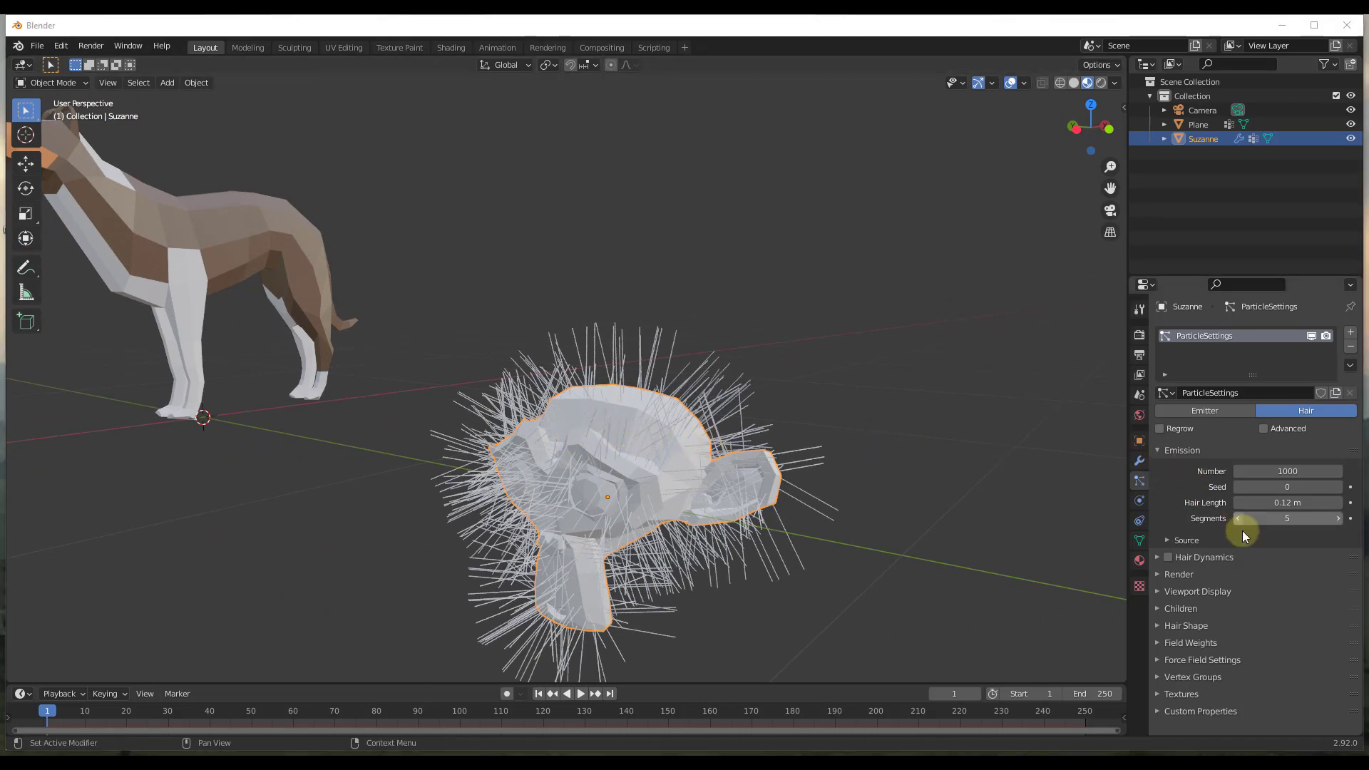
Step: Limit the hair density to the Head vertex group in the monkey's particle settings
left_click(1188, 677)
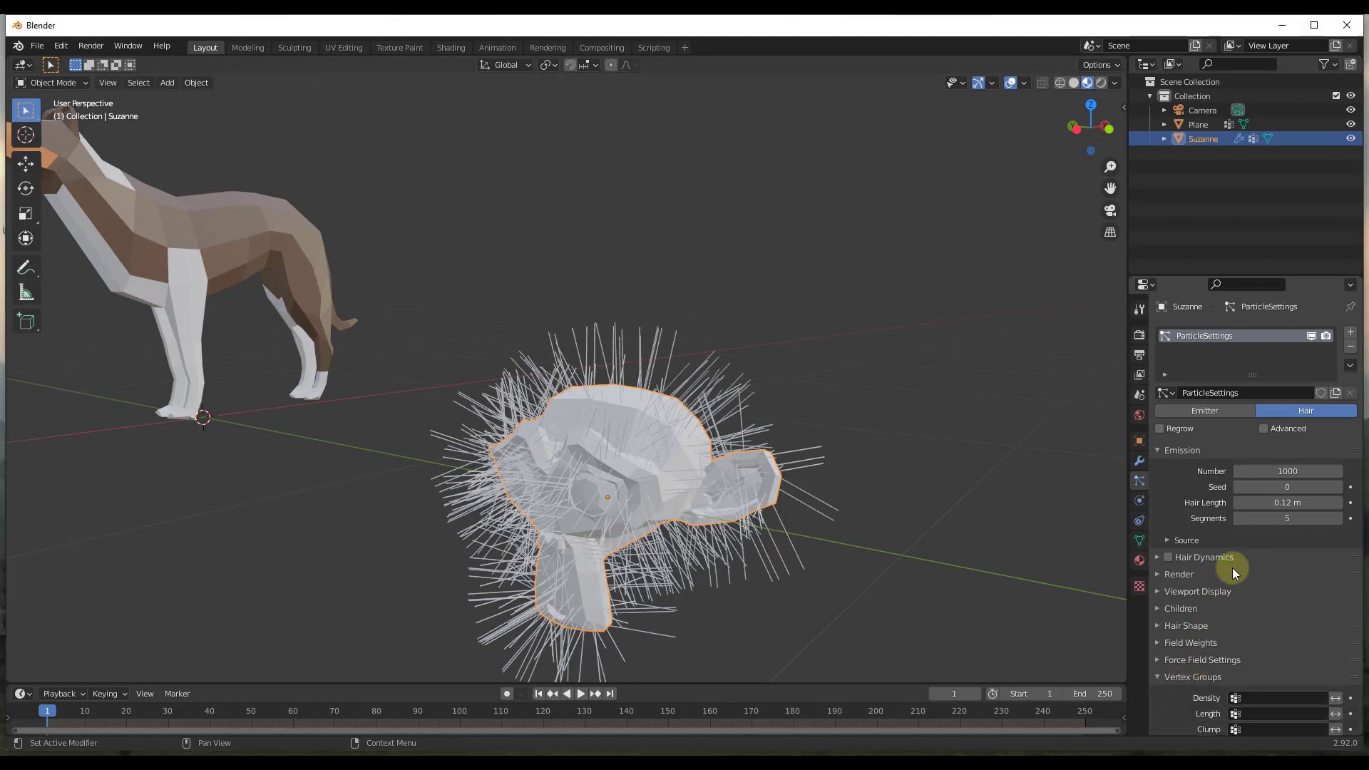
scroll(1232, 567, "down", 5)
left_click(1251, 579)
left_click(1223, 599)
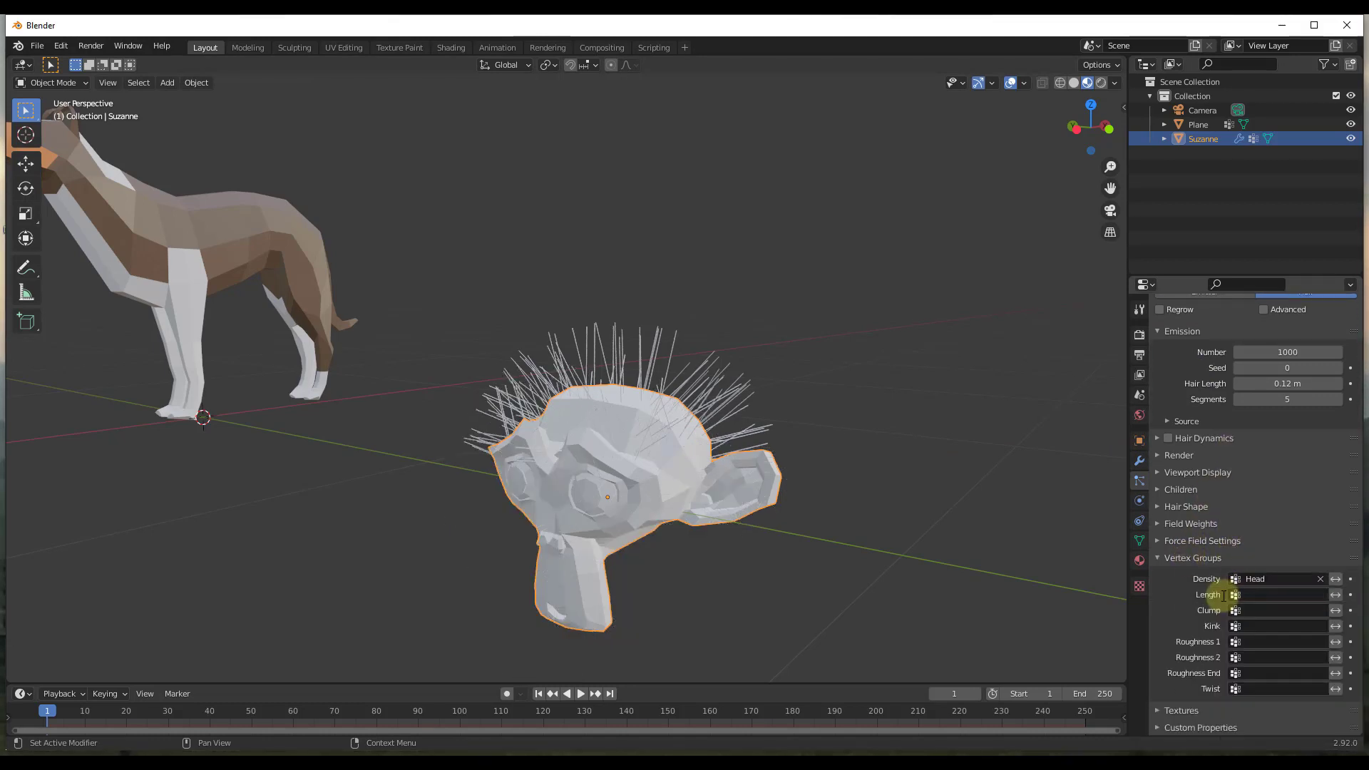
Step: Assign the Head vertex group to the hair particles' Length and Clump settings as well
left_click(1262, 597)
left_click(1217, 451)
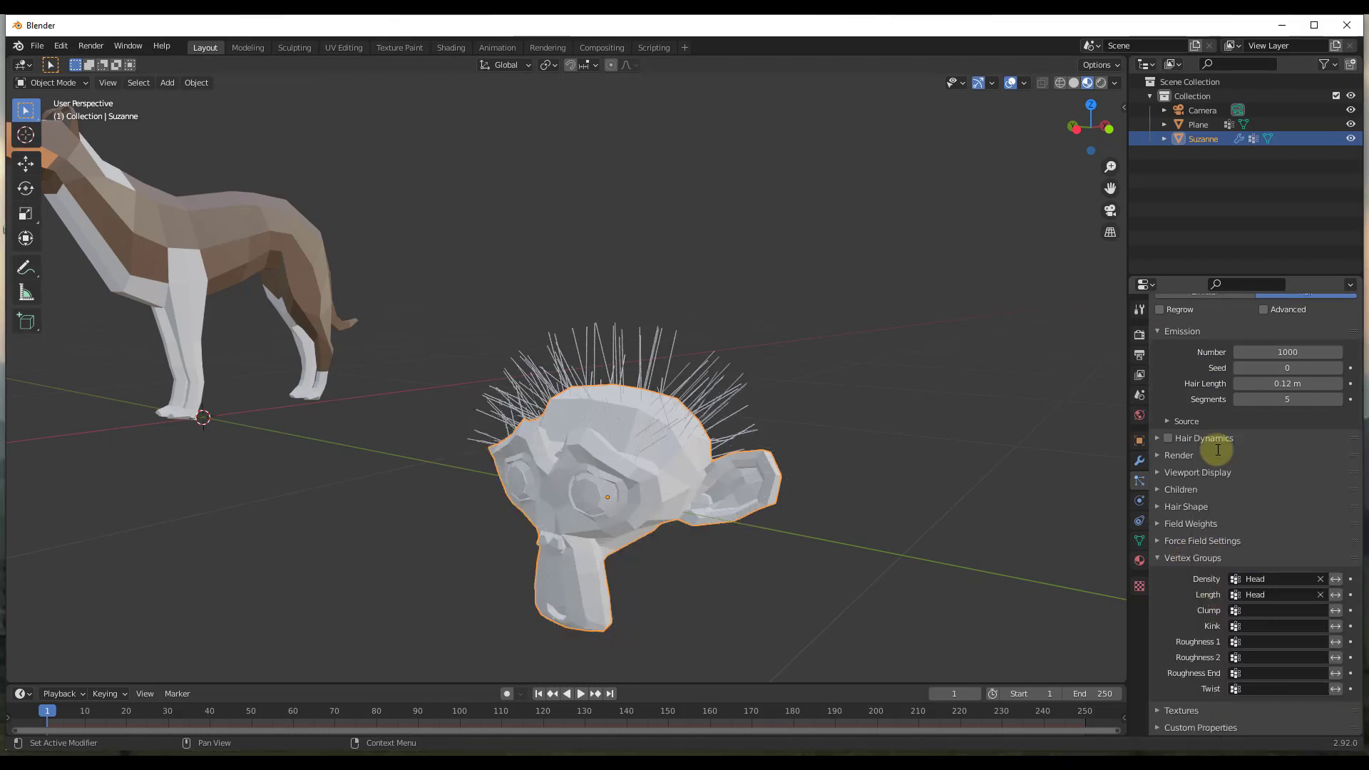
left_click(1248, 606)
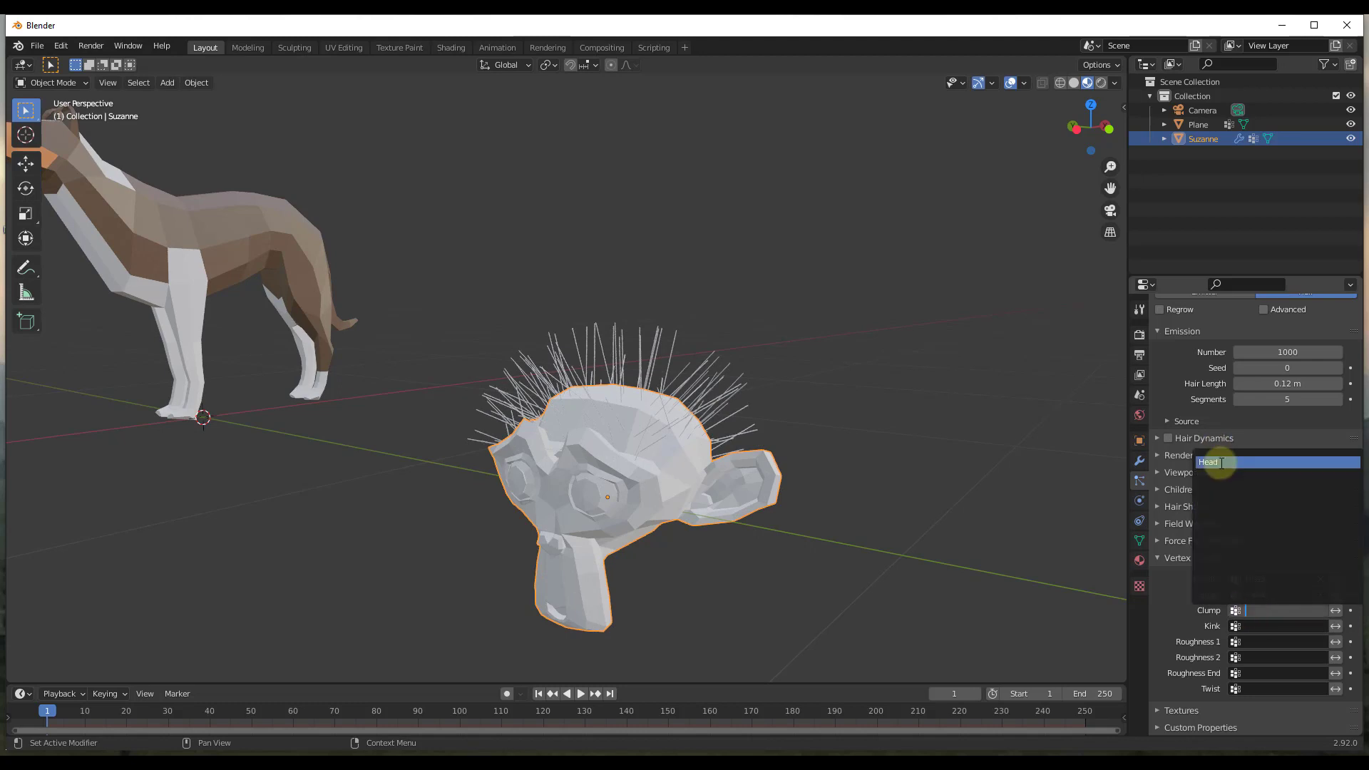
left_click(1223, 458)
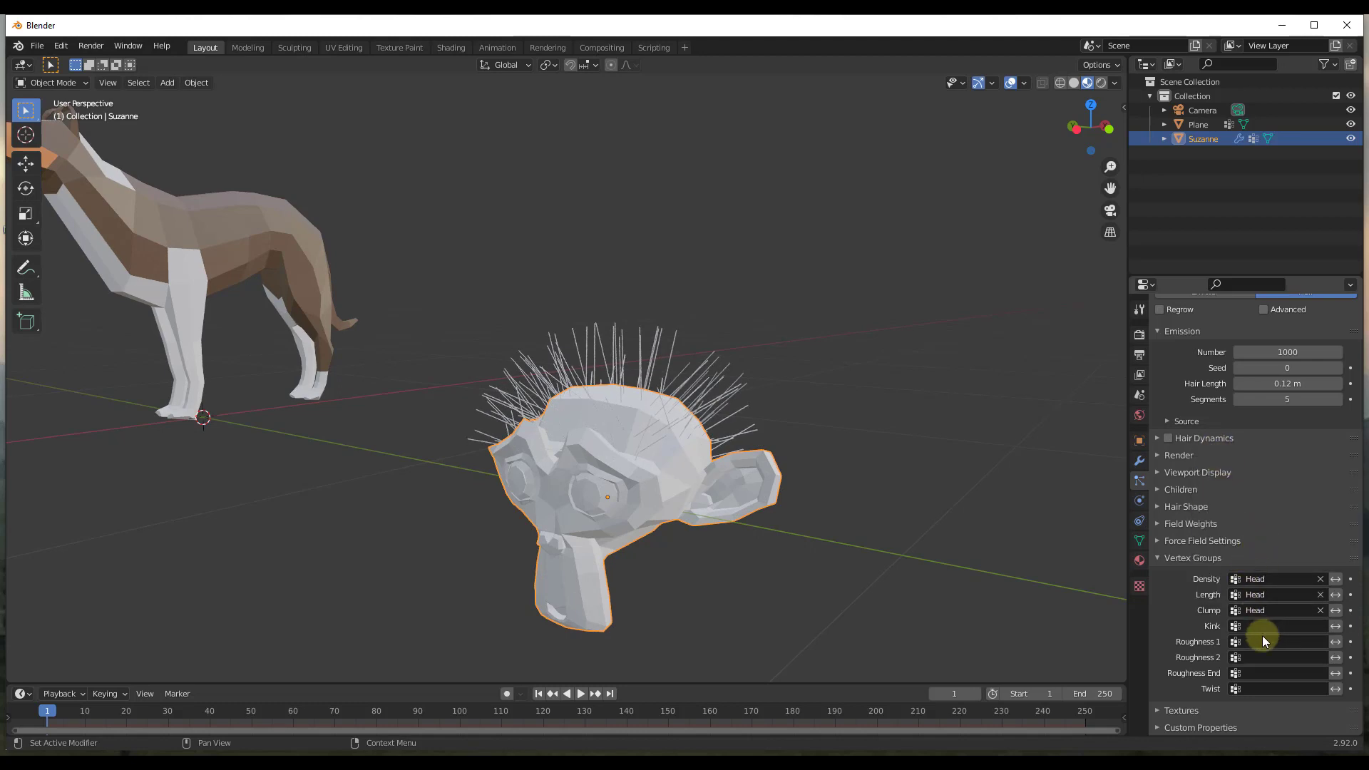
Step: Add a plane mesh and move it about 2.97 m along the negative global Y axis, beyond the monkey
middle_click_drag(961, 430, 649, 408)
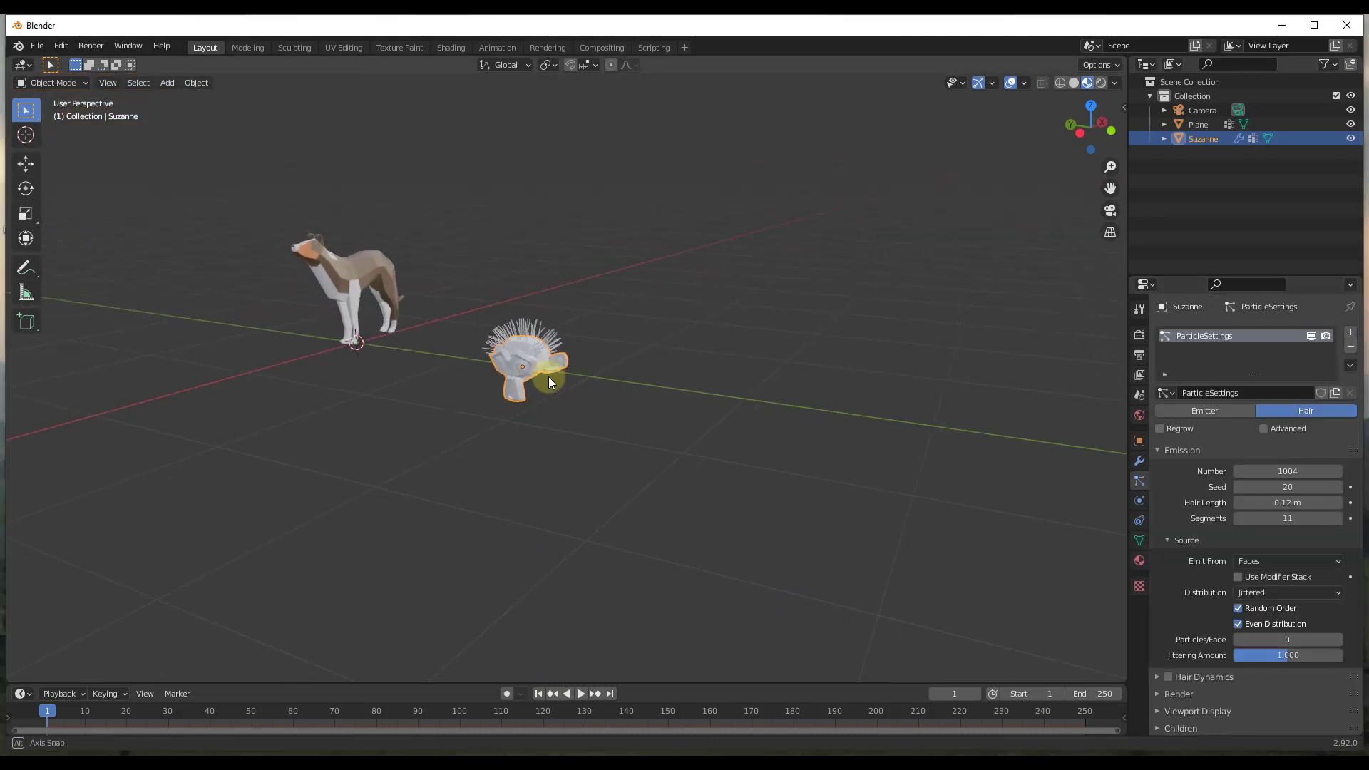
scroll(527, 362, "up", 5)
scroll(526, 362, "down", 3)
scroll(531, 371, "up", 1)
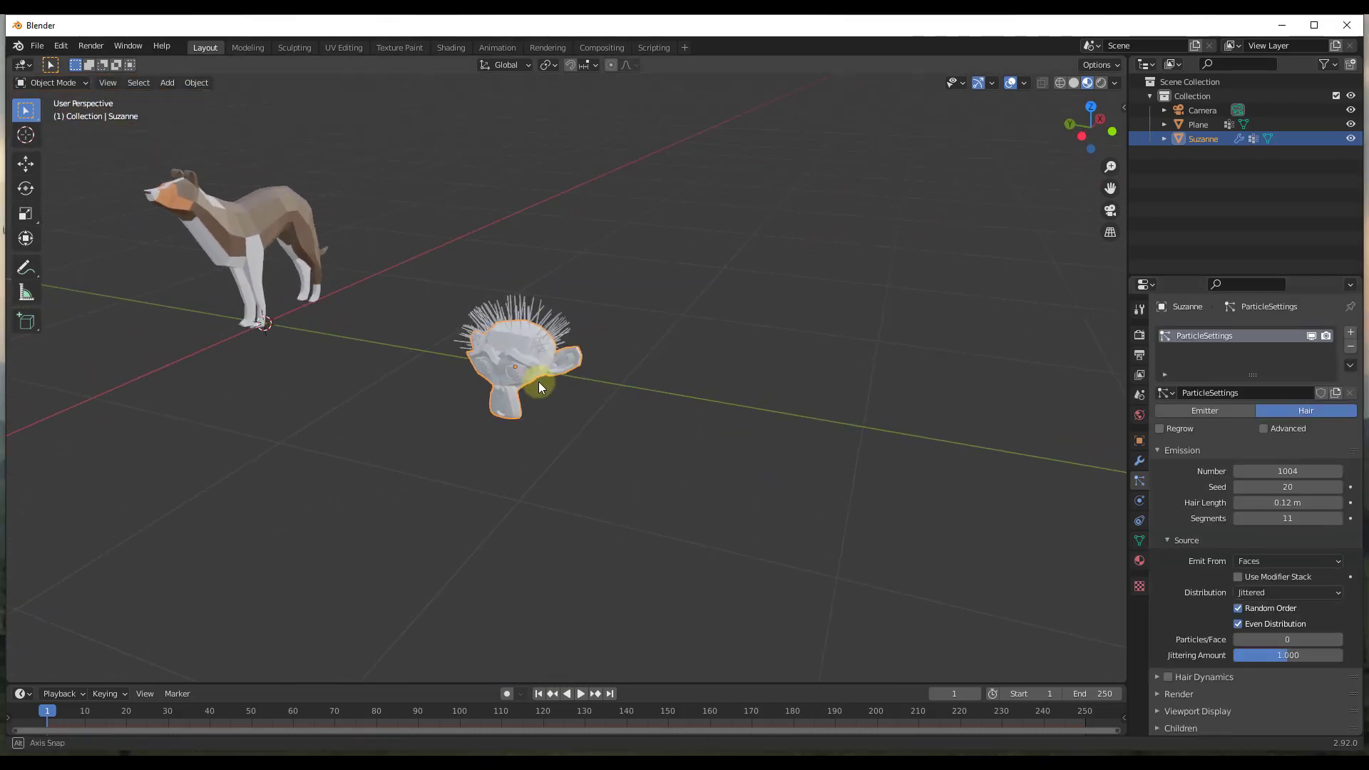
middle_click_drag(538, 383, 533, 369)
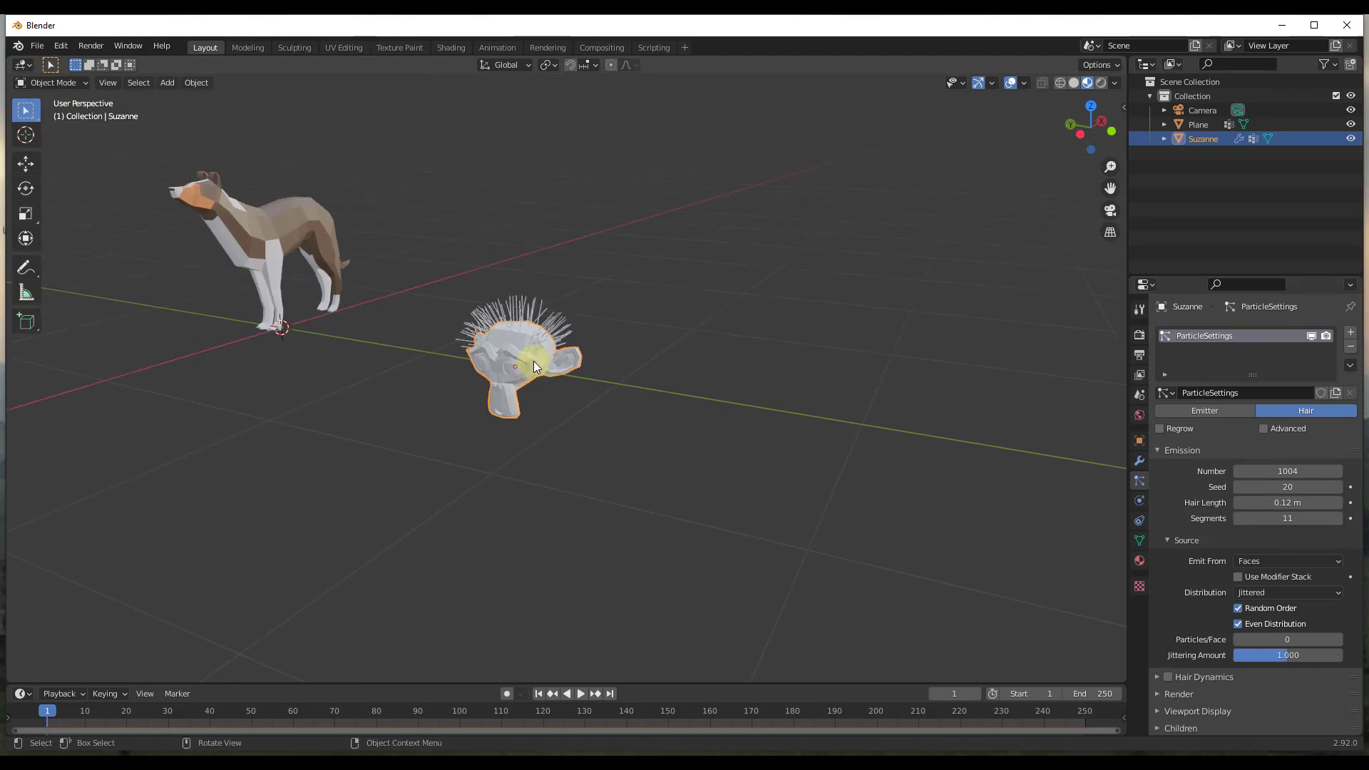
middle_click_drag(544, 365, 593, 375)
key("shift+a")
mouse_move(596, 195)
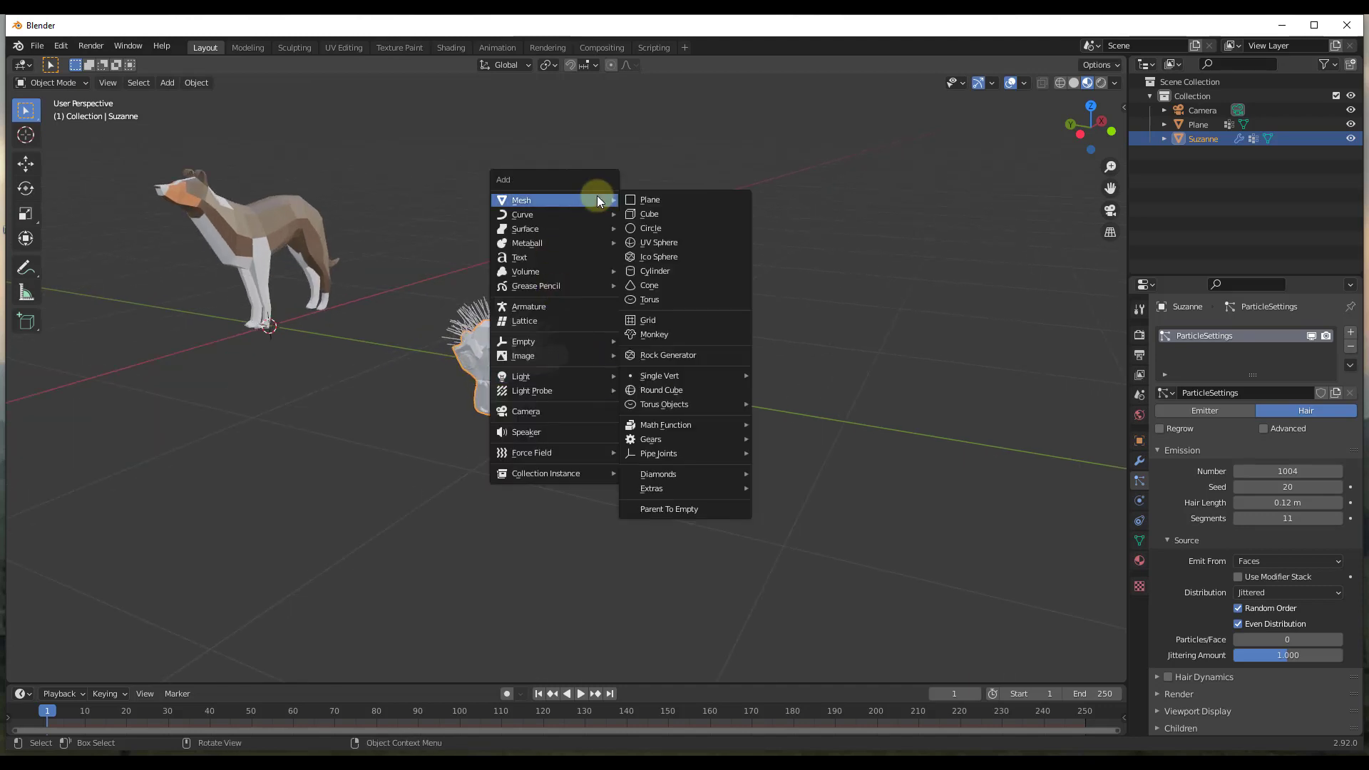
left_click(663, 195)
key("g")
key("y")
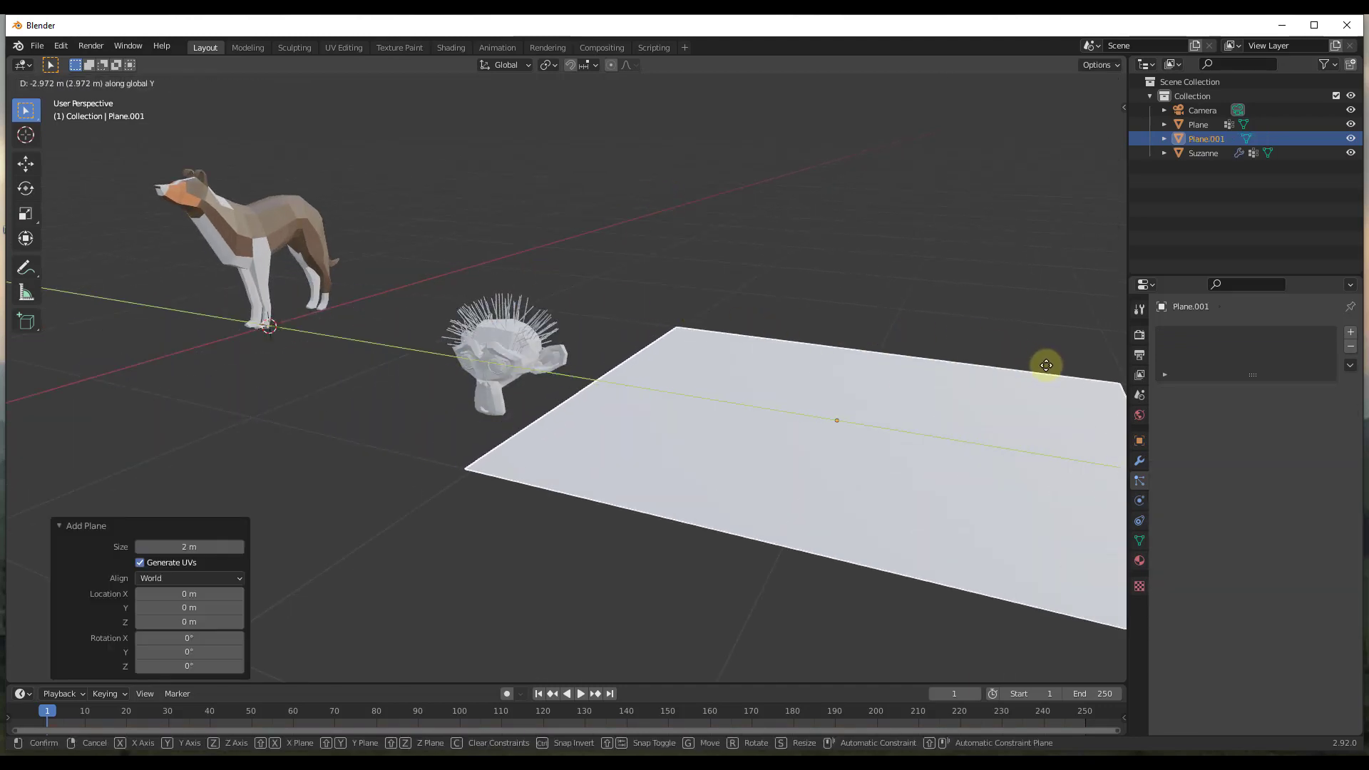
left_click(1047, 366)
Step: Subdivide the new plane with 10 cuts in Edit Mode and return to Object Mode
middle_click_drag(1047, 366, 855, 403)
key("Tab")
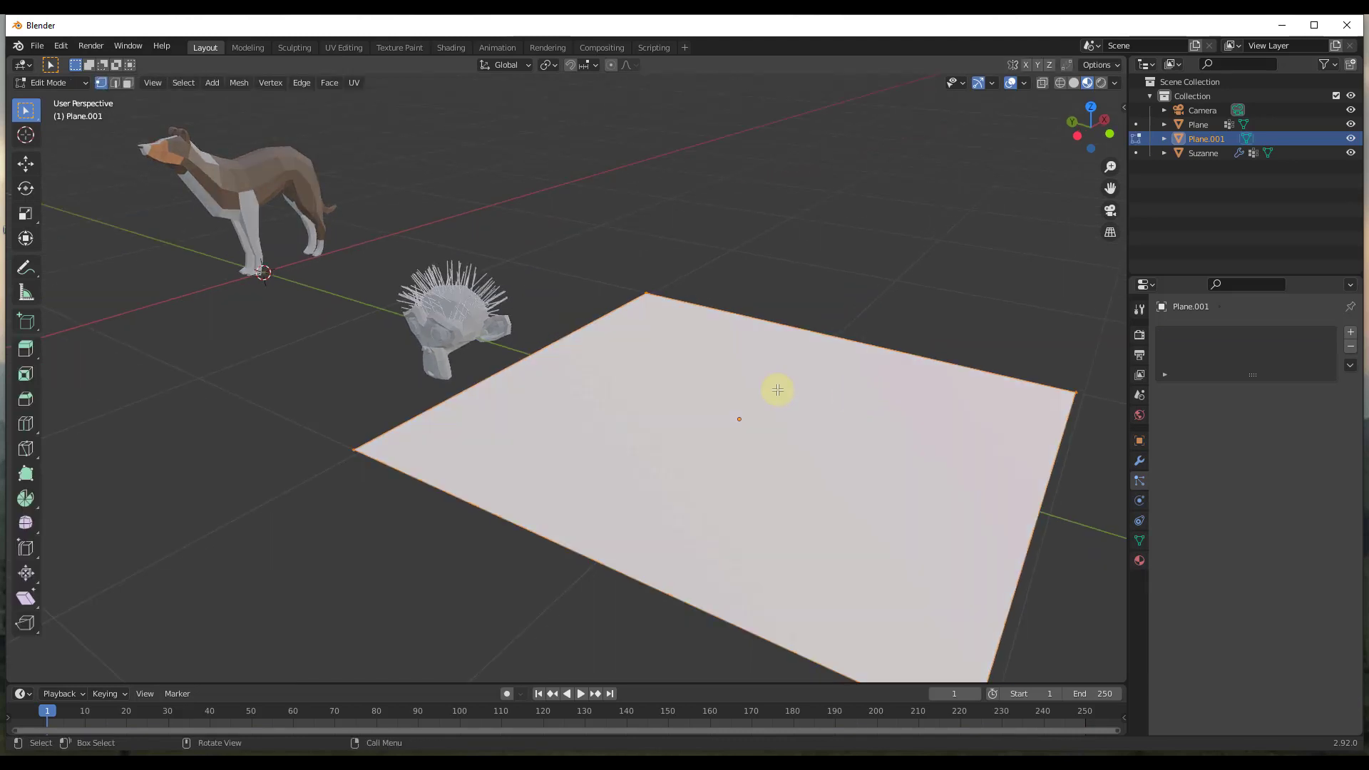
right_click(781, 403)
left_click(782, 404)
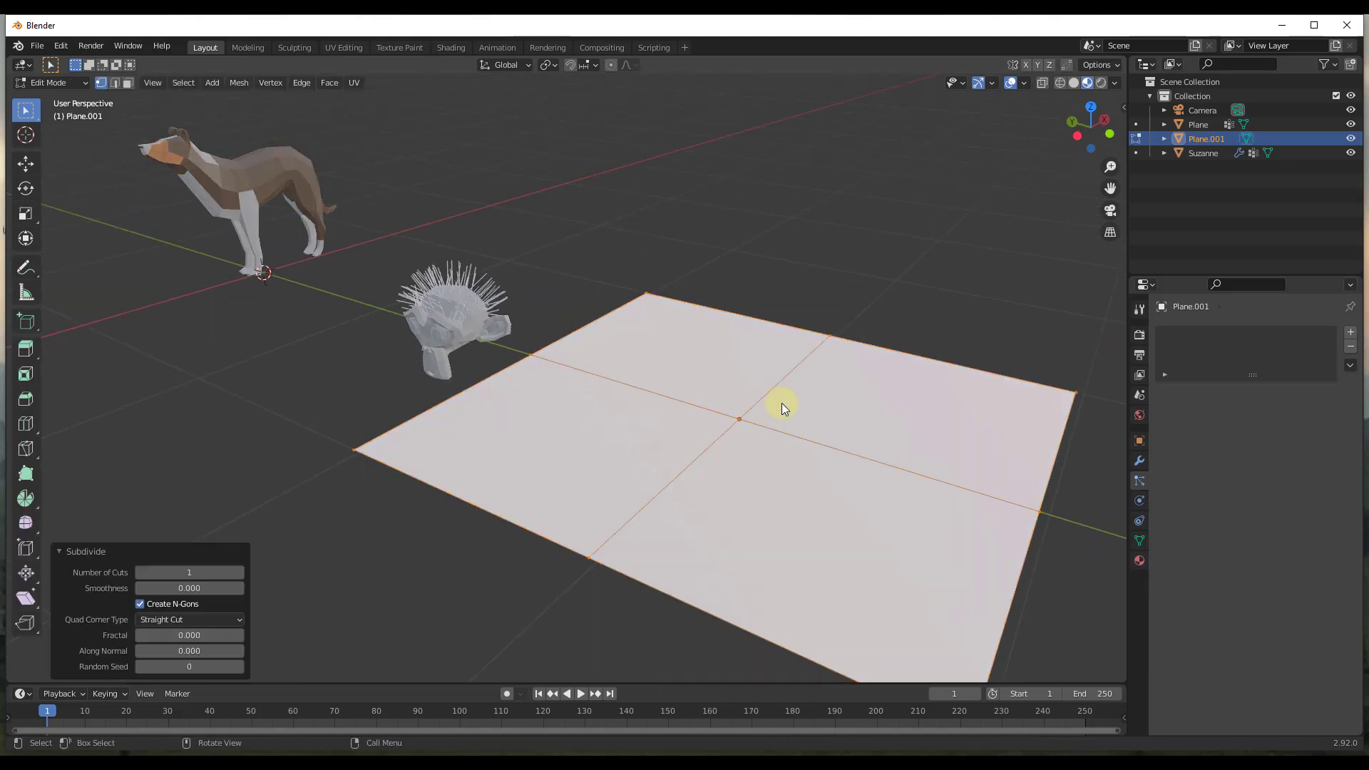
left_click(206, 572)
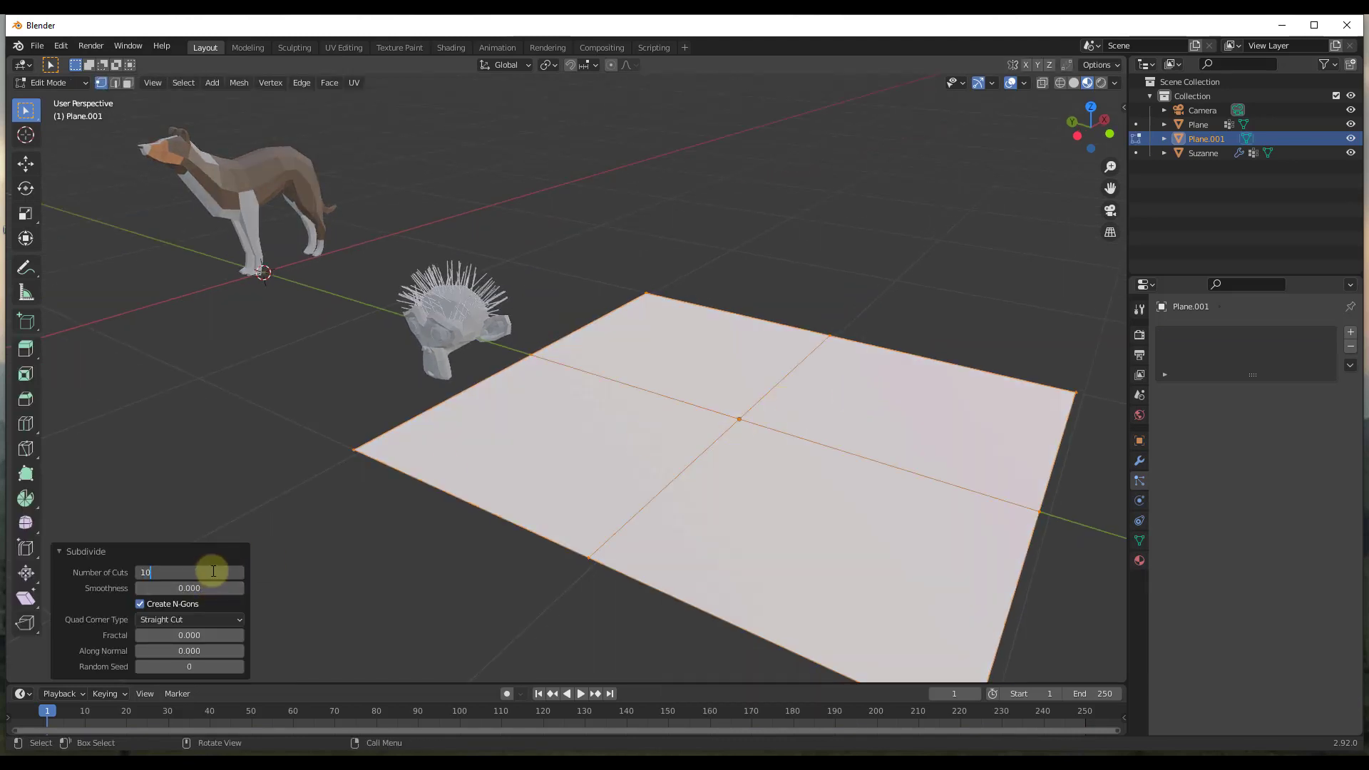
type("10")
key("Return")
key("Tab")
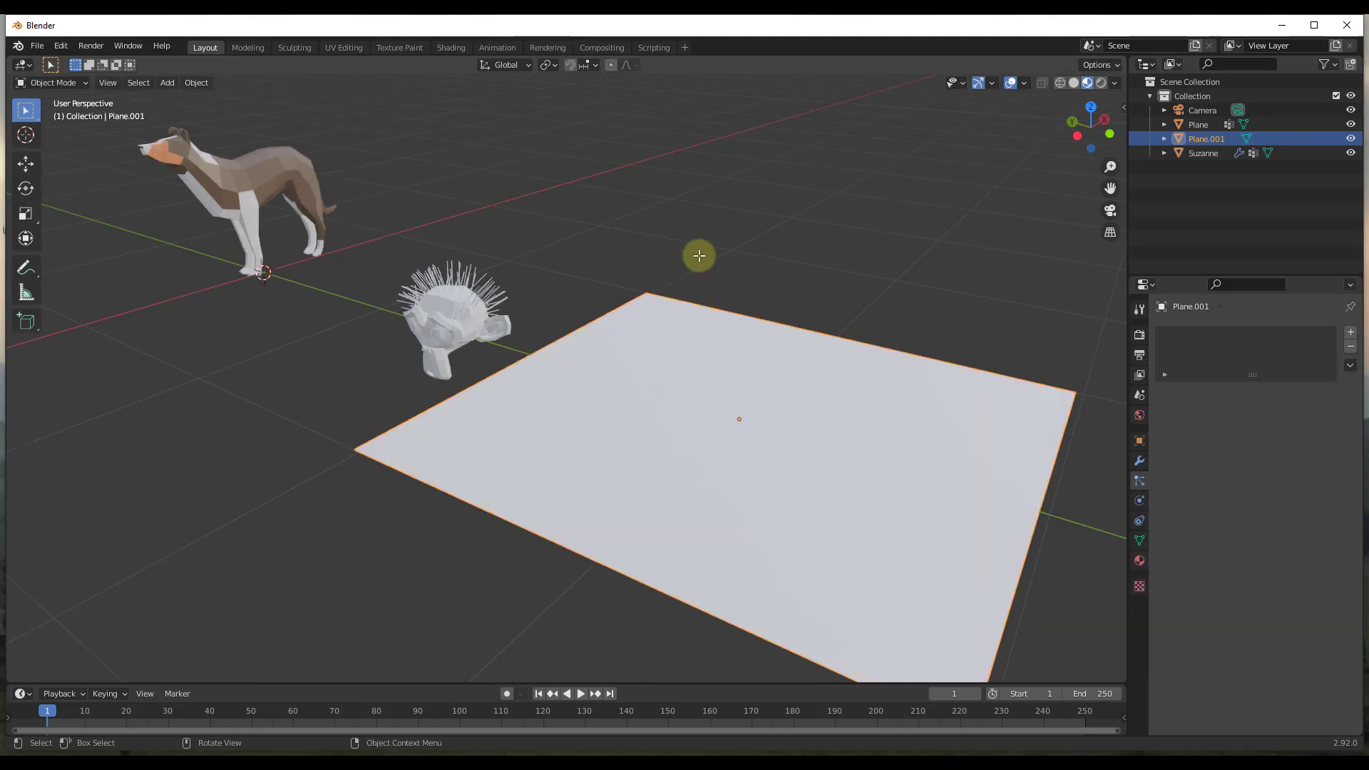
Step: Add a Wireframe modifier to the subdivided plane
middle_click_drag(697, 254, 798, 400)
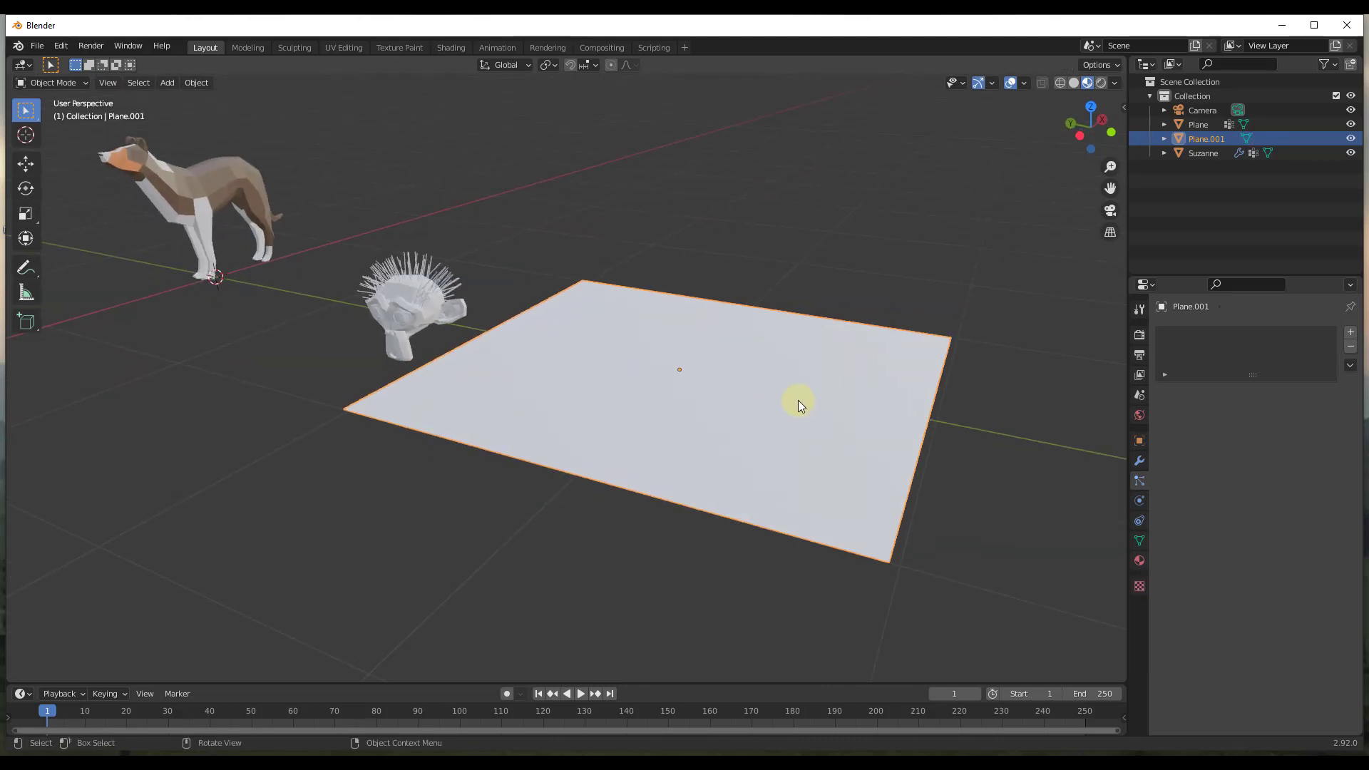
left_click(1140, 462)
left_click(1195, 332)
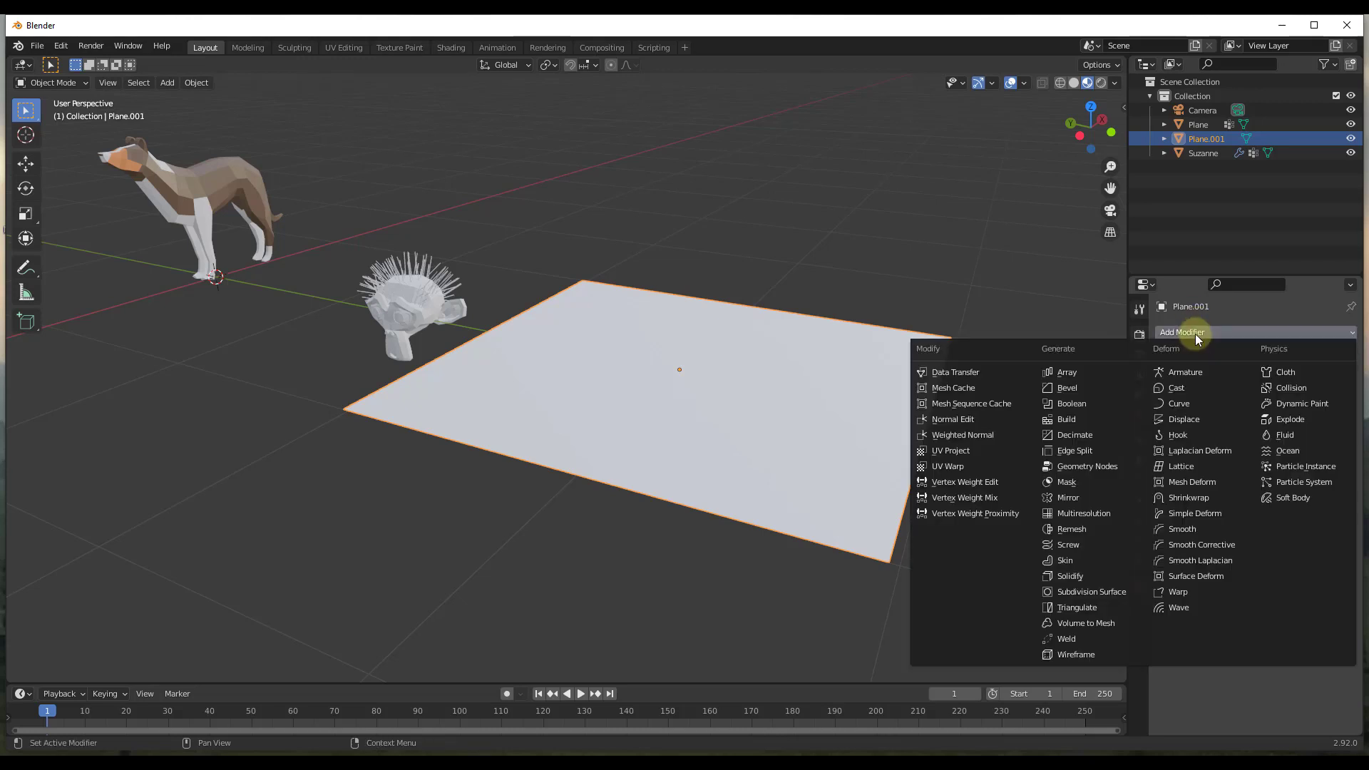
left_click(1083, 653)
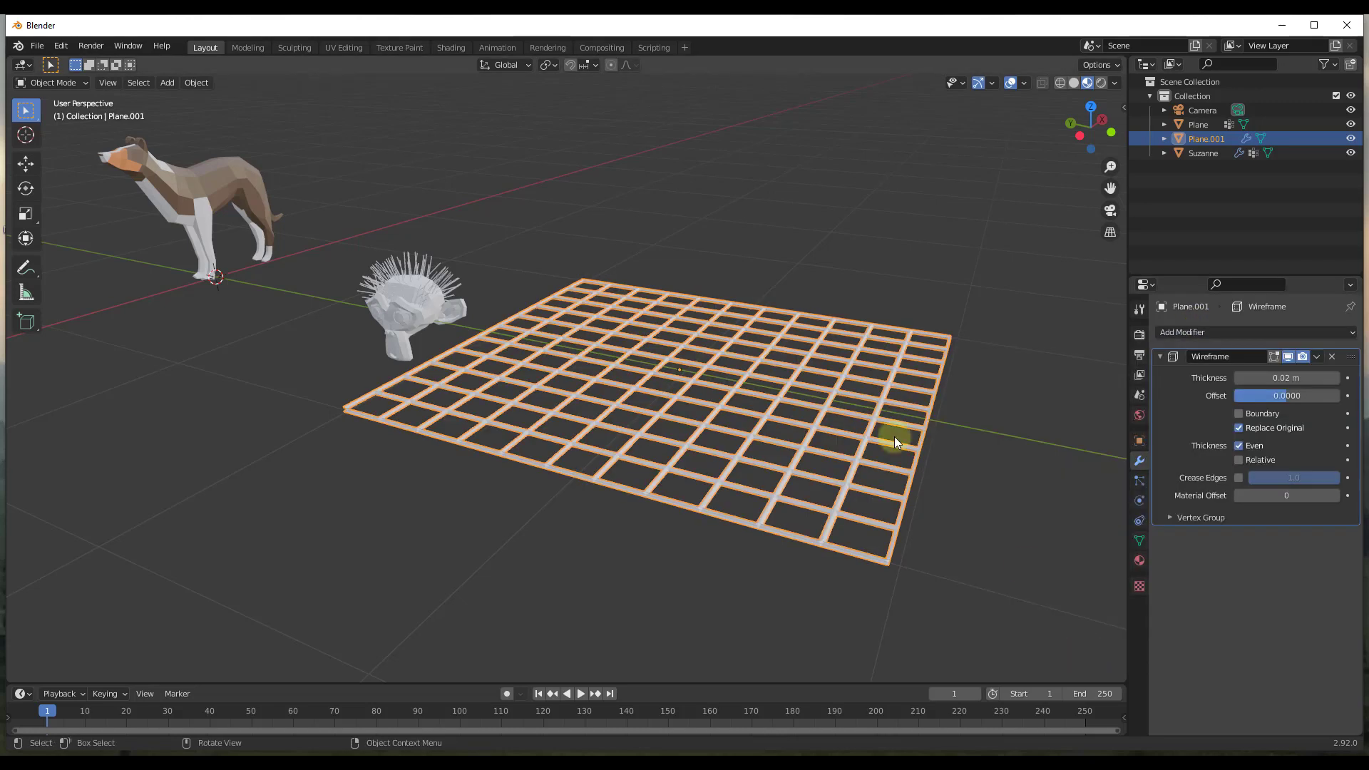
middle_click_drag(835, 395, 919, 390)
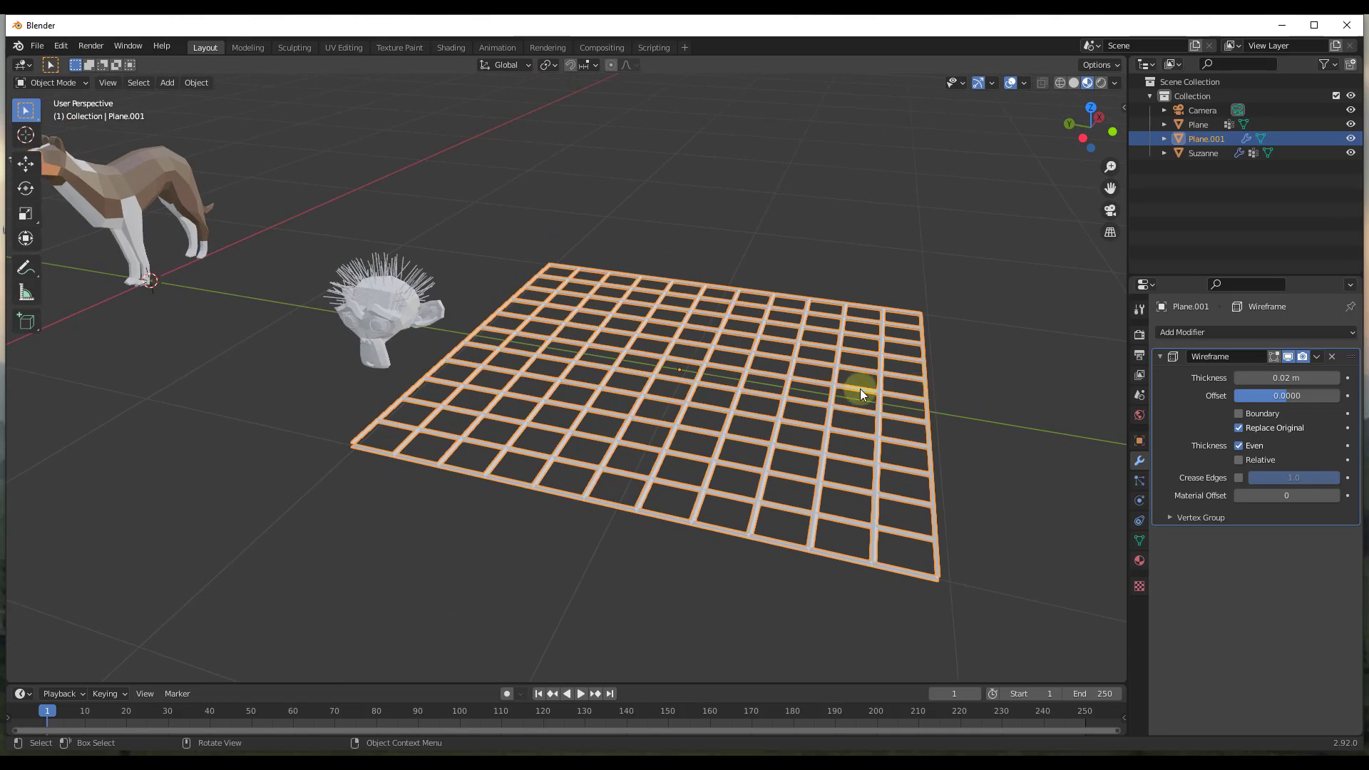
middle_click_drag(743, 371, 742, 388)
key("Tab")
key("Tab")
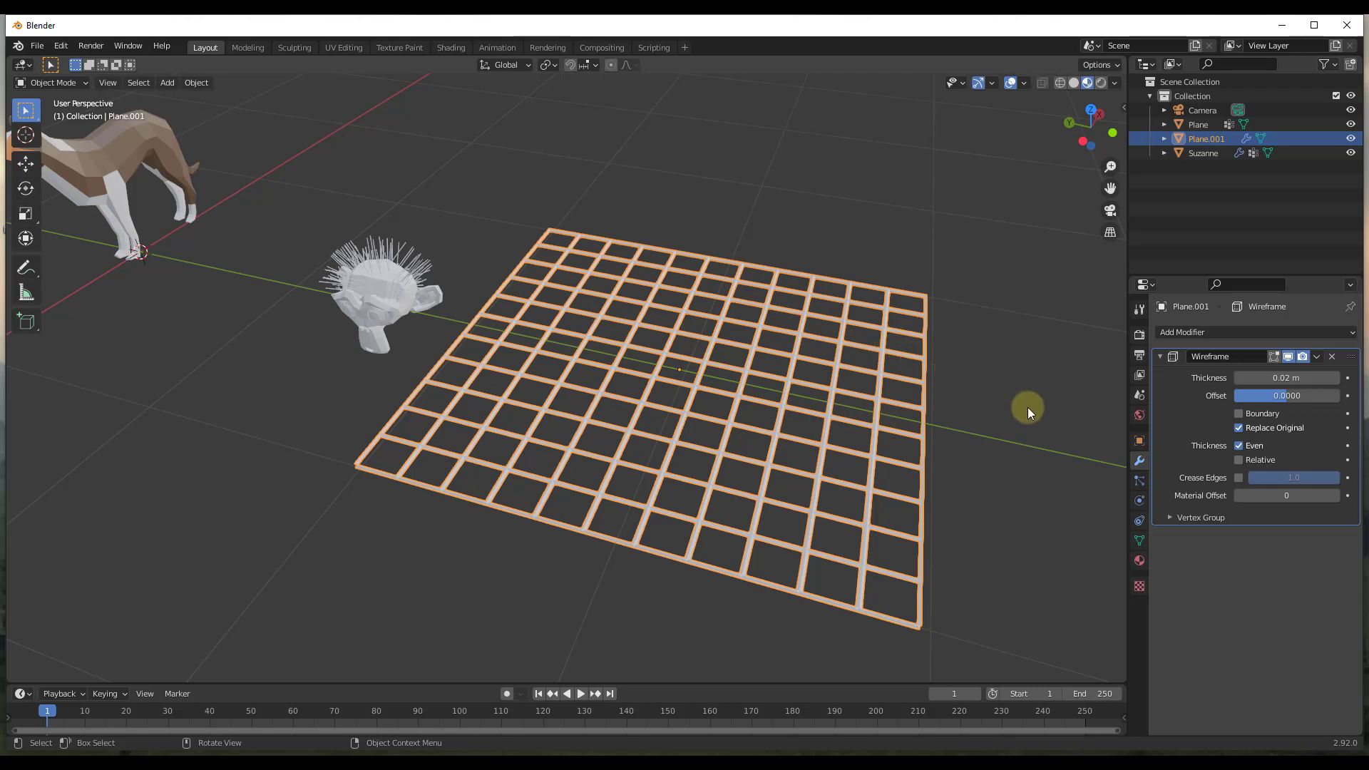
Step: Expand the Wireframe modifier's Vertex Group settings and select the three vertex rows along the plane's edge farthest from the monkey, in top view
left_click(1198, 518)
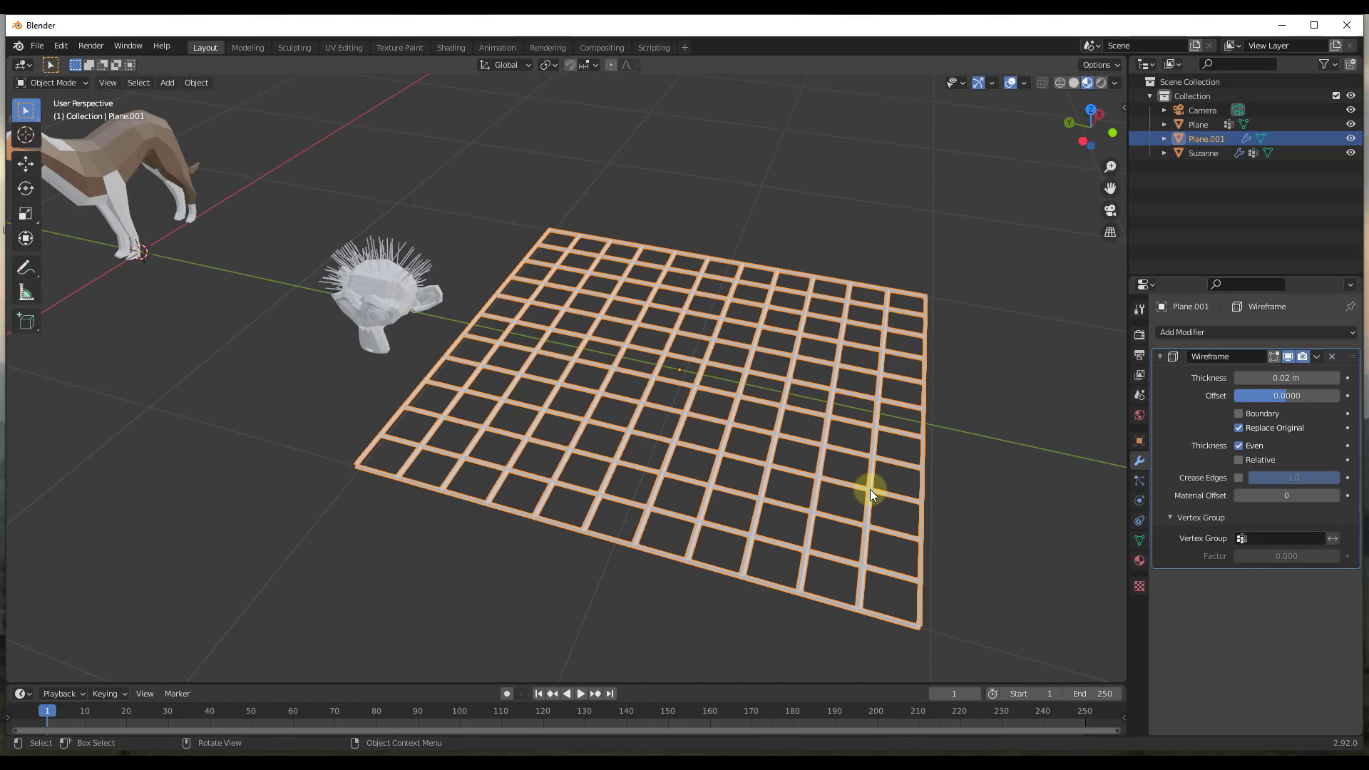
middle_click_drag(696, 477, 814, 455)
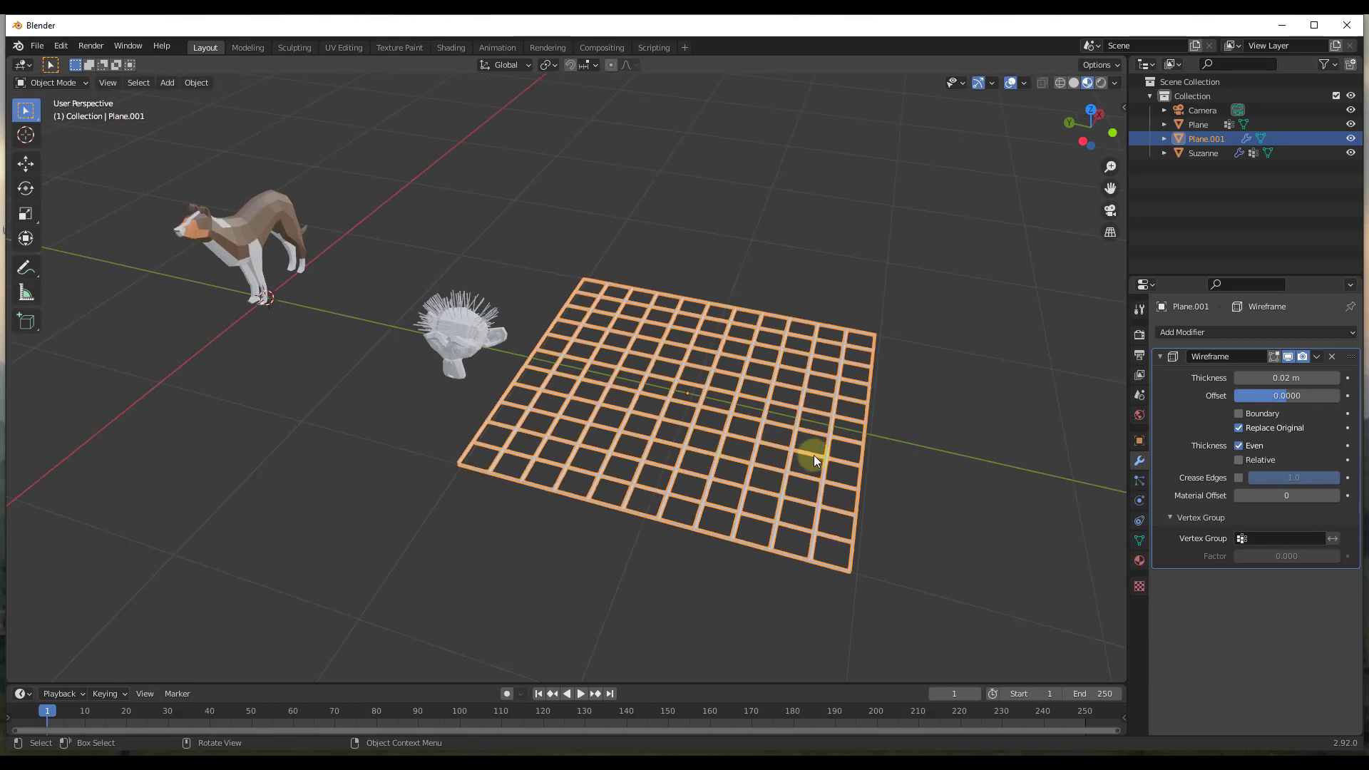
key("Tab")
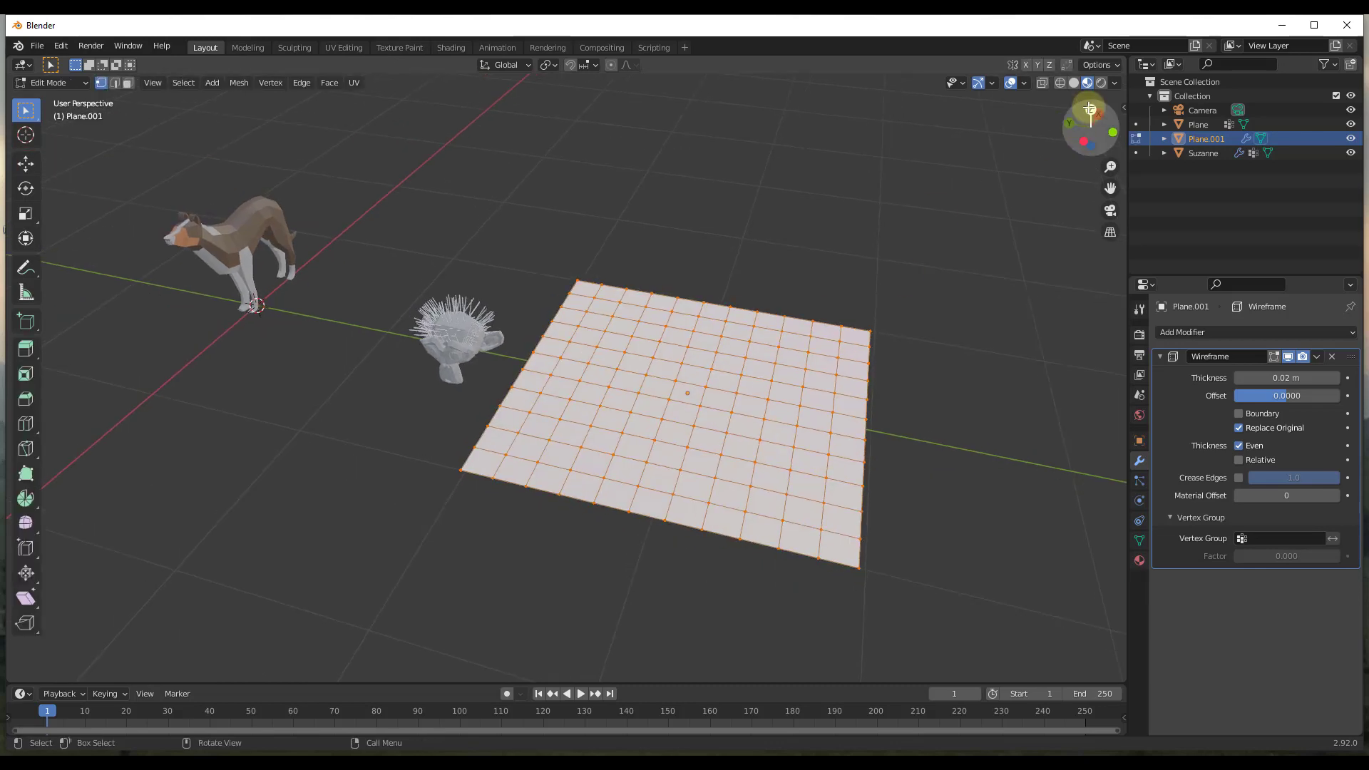
left_click(1091, 111)
left_click_drag(497, 502, 950, 618)
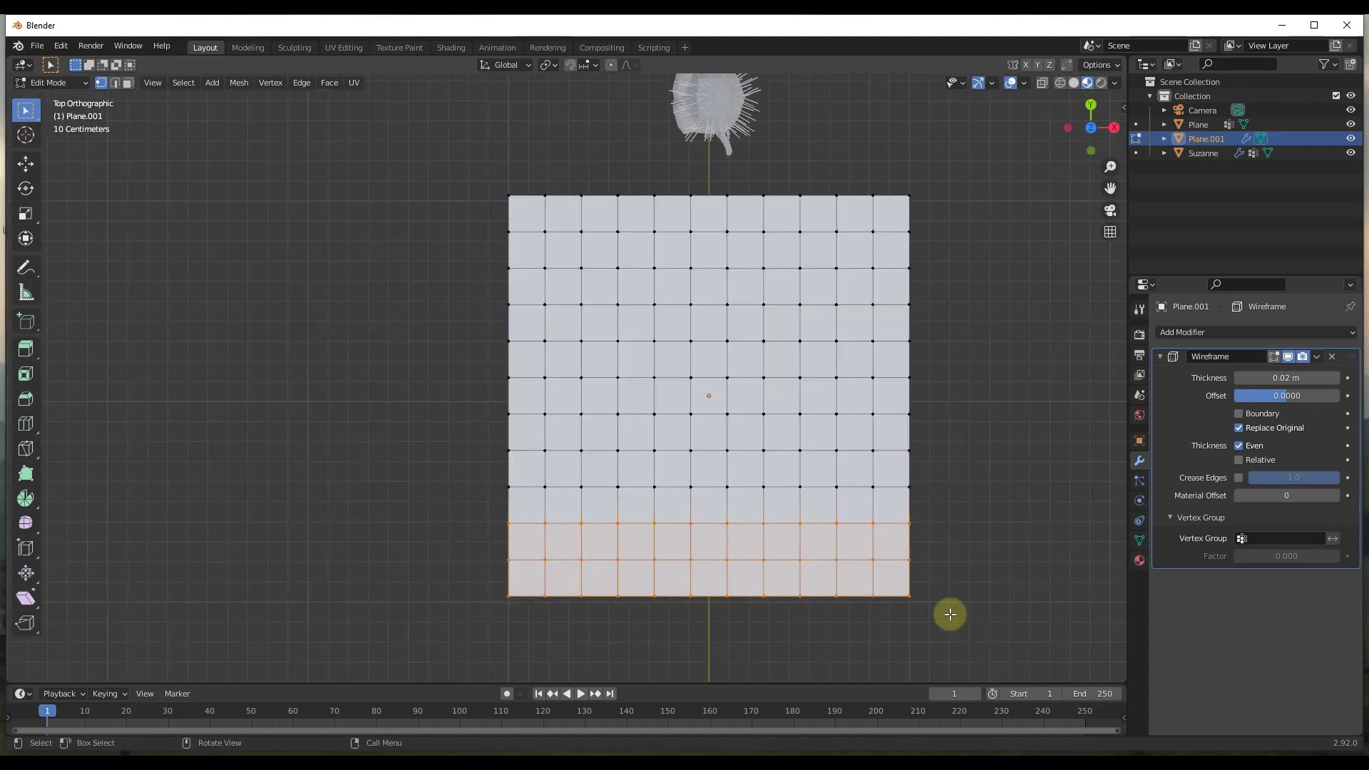
Step: Create a vertex group named Edges on the plane and assign the selected vertices to it
left_click(1139, 540)
left_click(1350, 376)
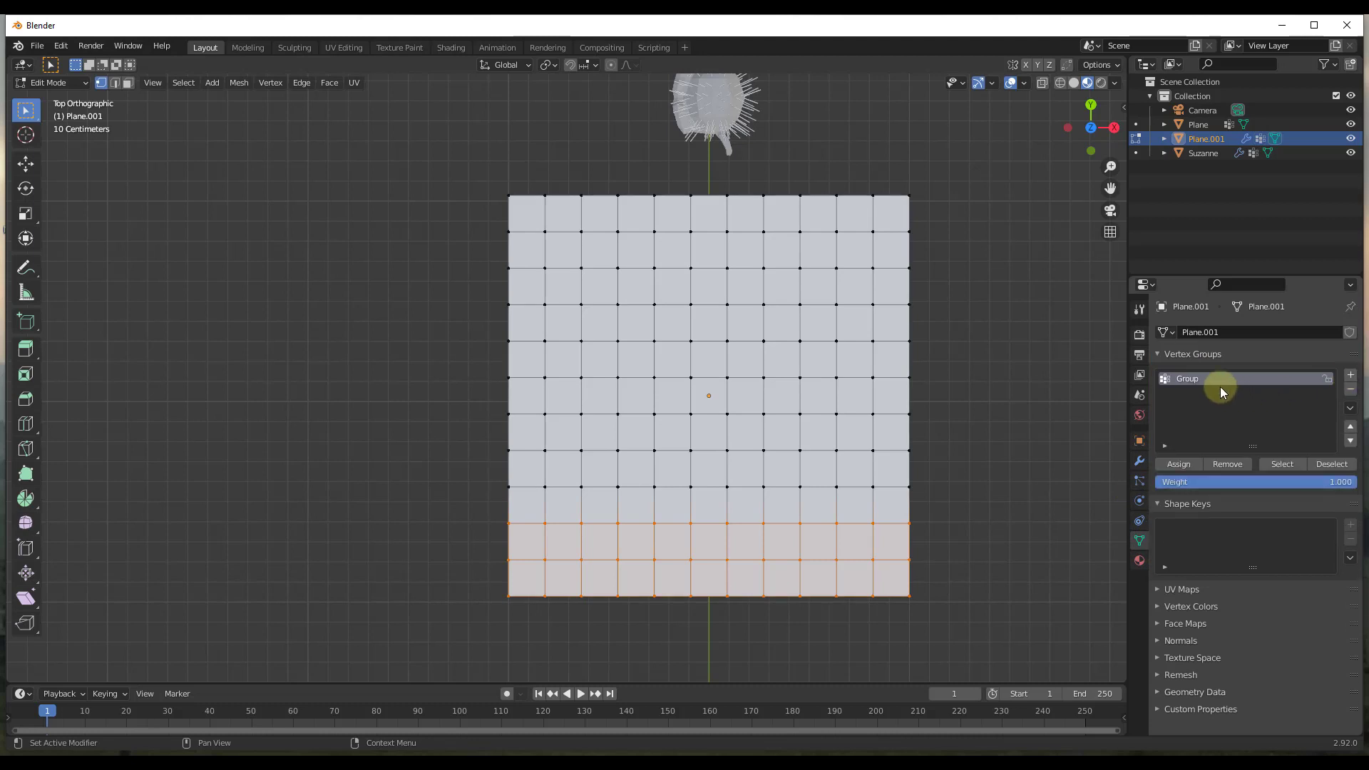
double_click(1216, 383)
type("Edges")
left_click(1169, 464)
Step: Return to Object Mode and limit the plane's Wireframe modifier to the Edges vertex group
middle_click_drag(770, 489, 632, 520)
scroll(647, 398, "up", 4)
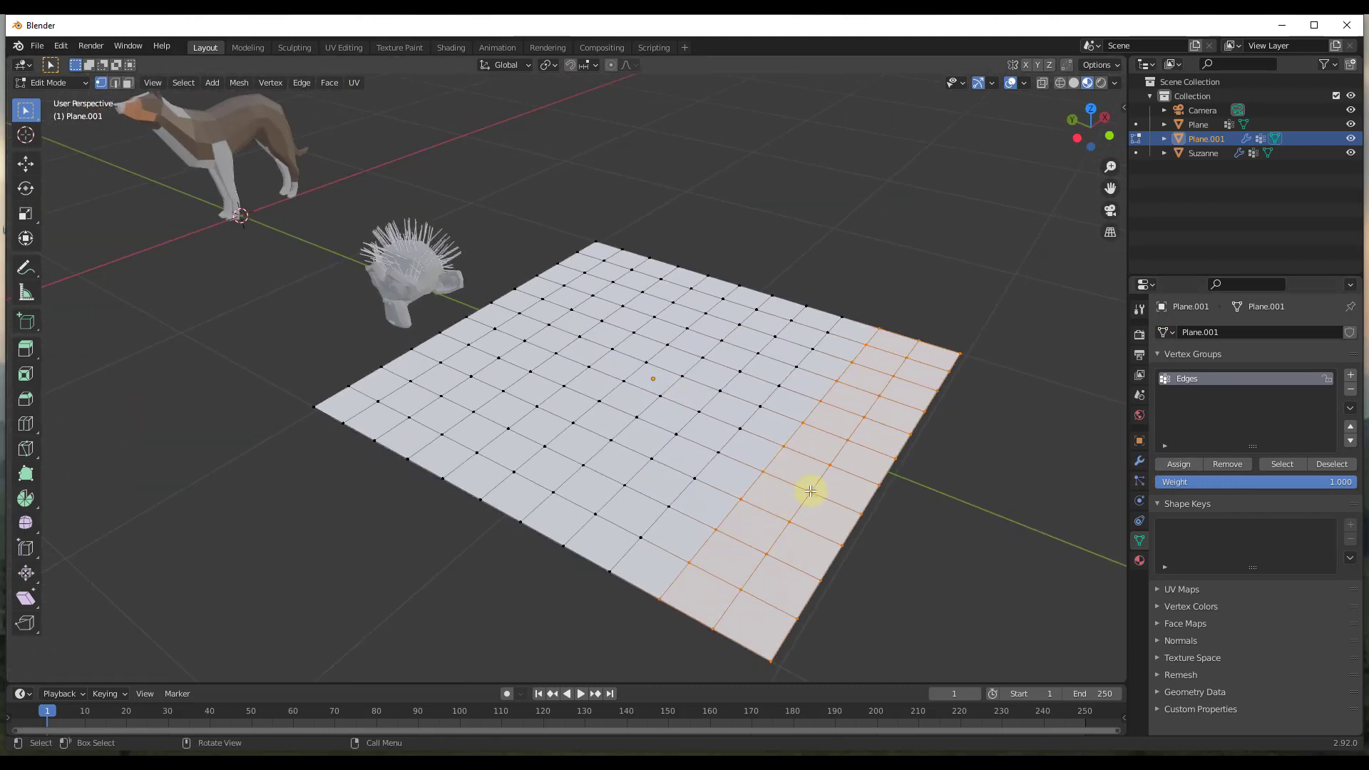
key("Tab")
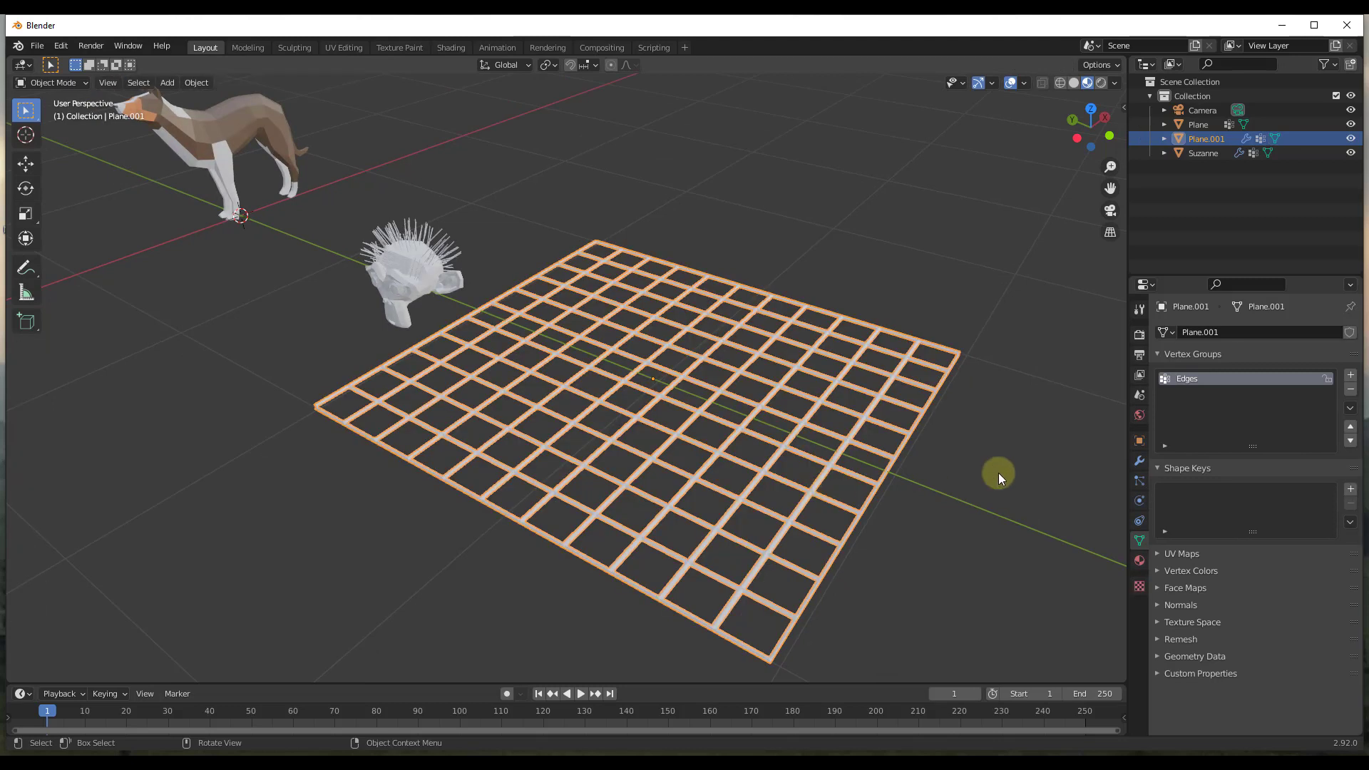
left_click(1139, 460)
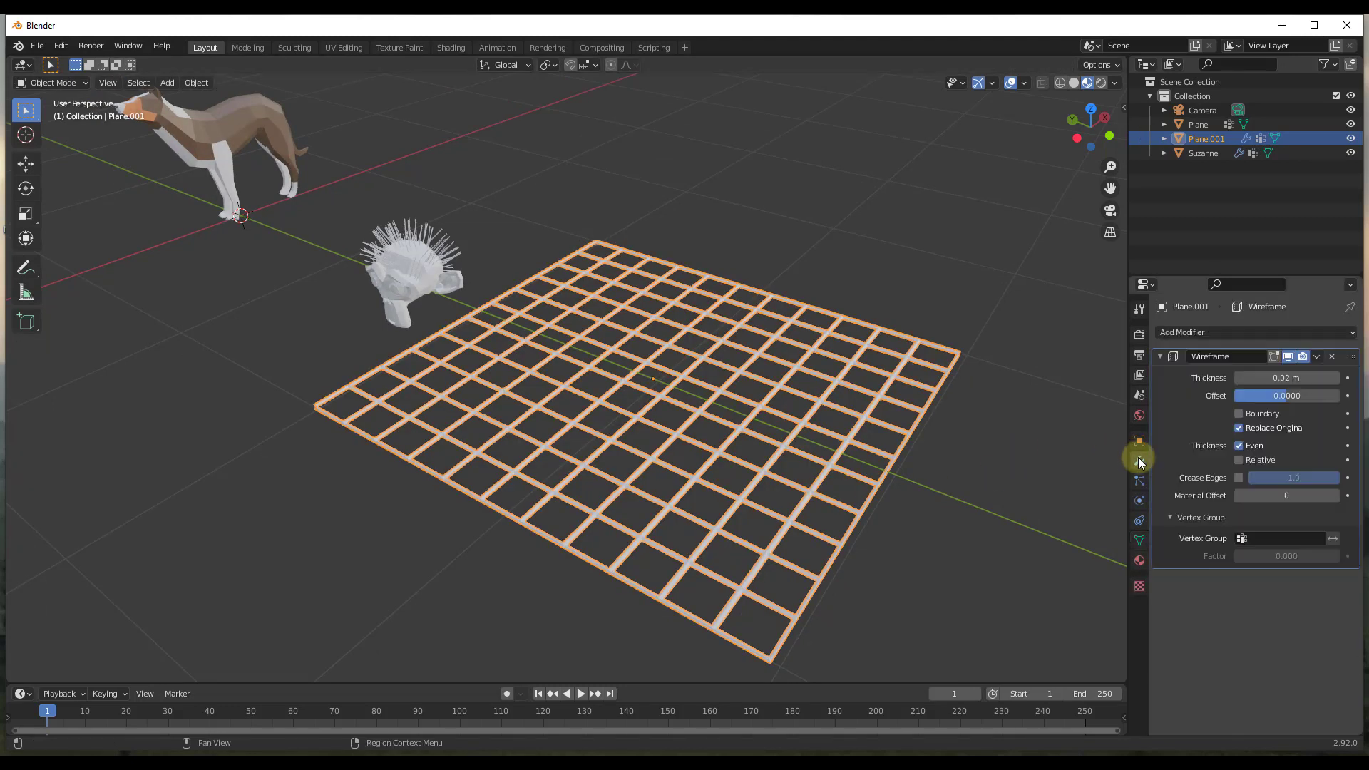
left_click(1256, 531)
left_click(1222, 562)
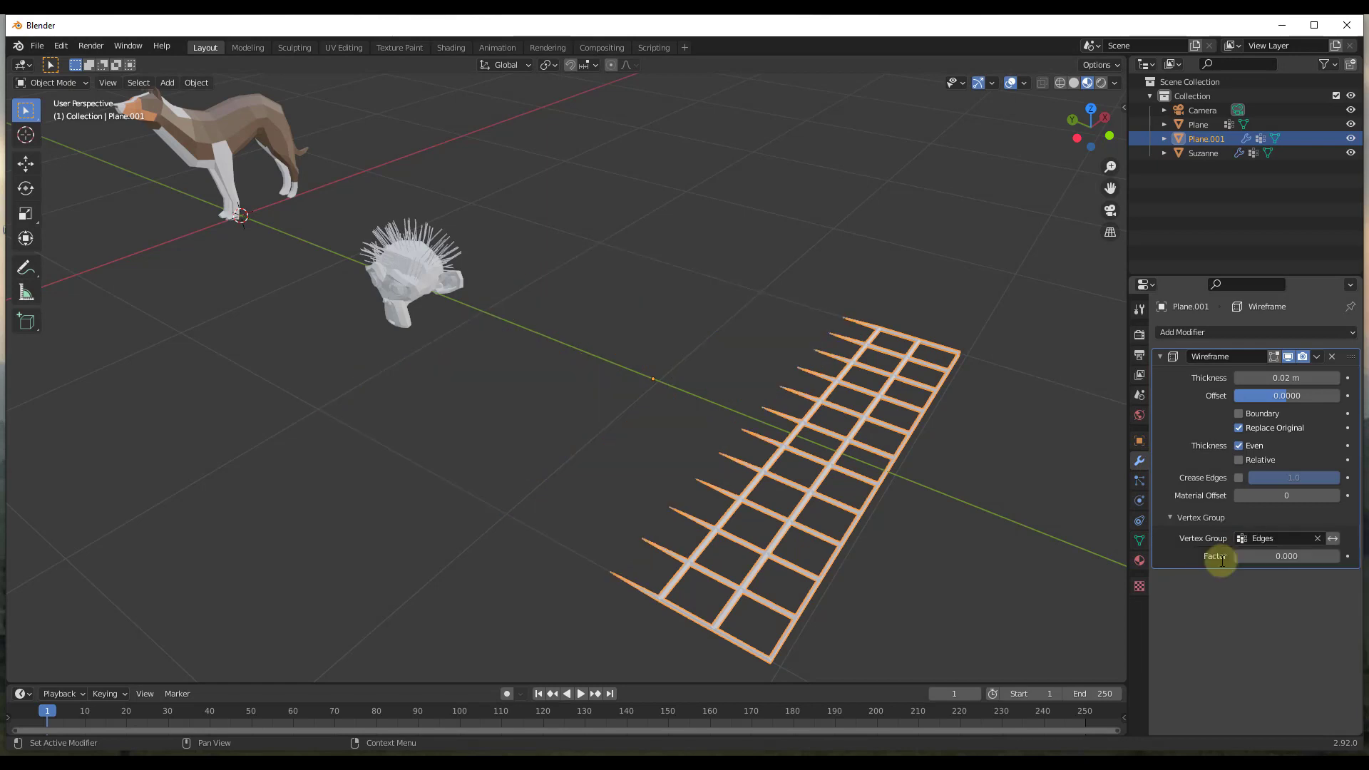
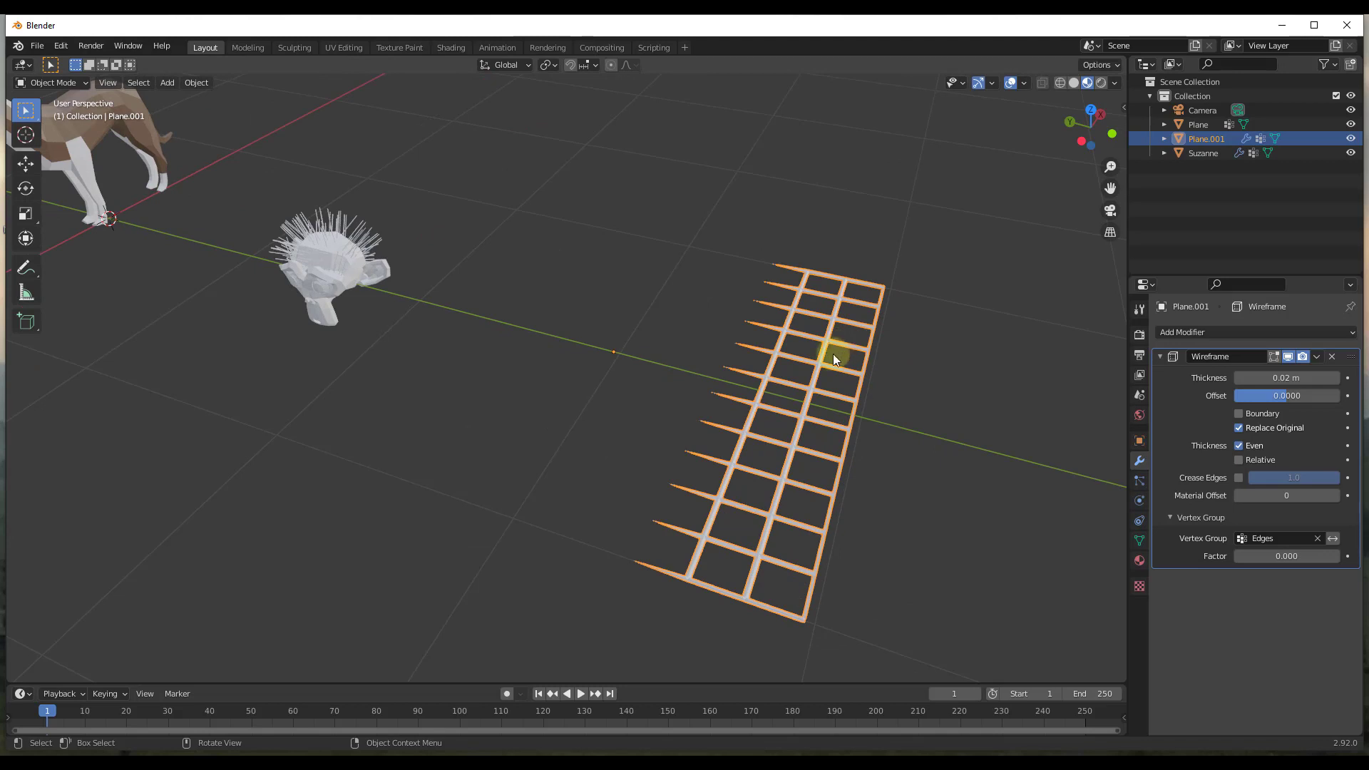
Step: Examine how the Edges vertex group's weights are distributed over the plane in Weight Paint mode
scroll(833, 354, "down", 3)
scroll(838, 374, "up", 3)
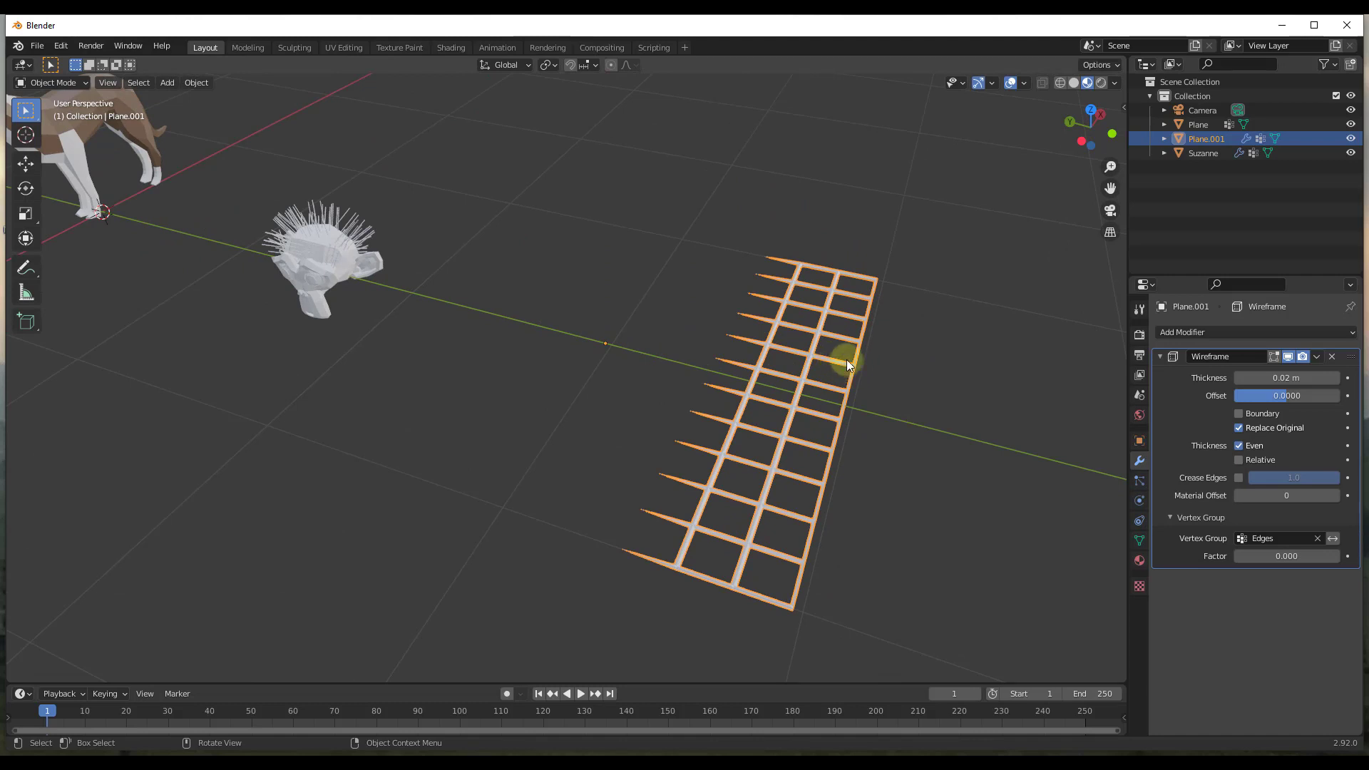
key("Tab")
middle_click_drag(846, 370, 688, 327)
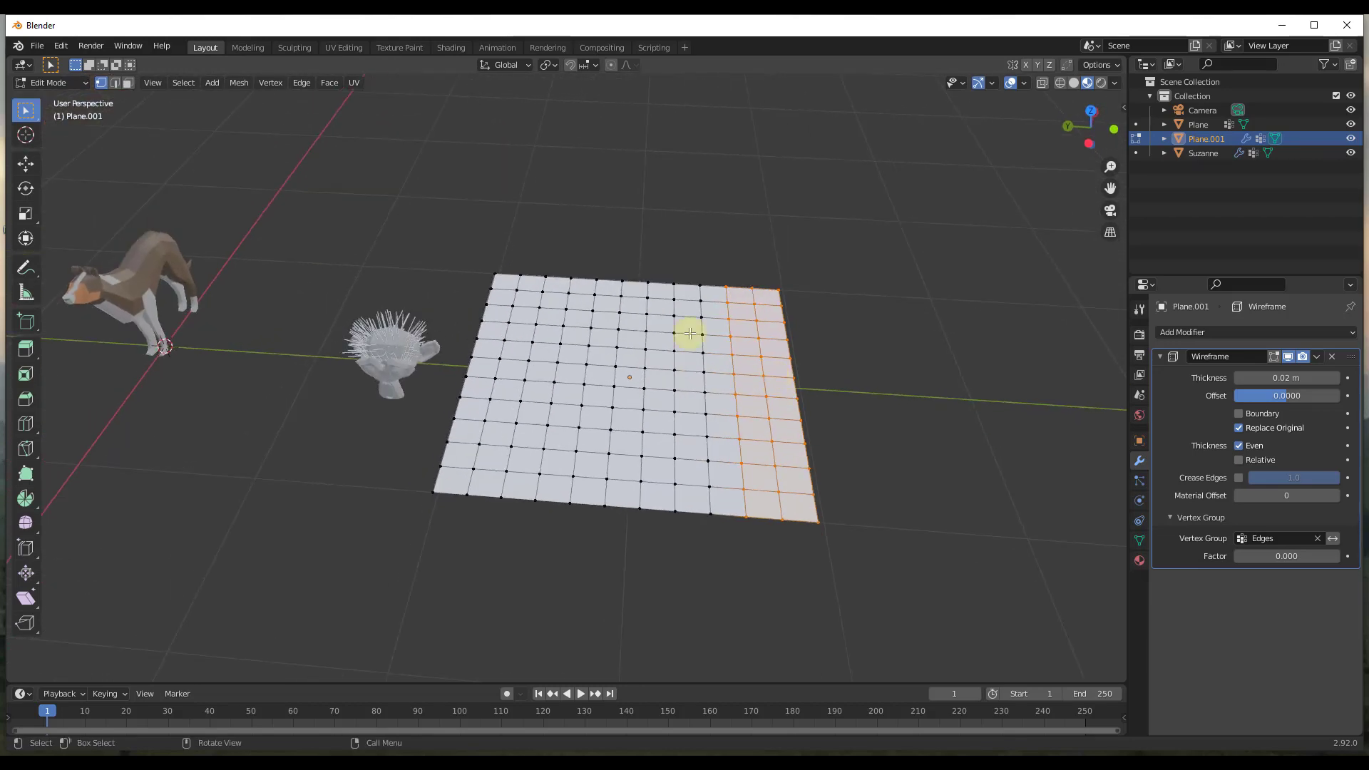
left_click(47, 84)
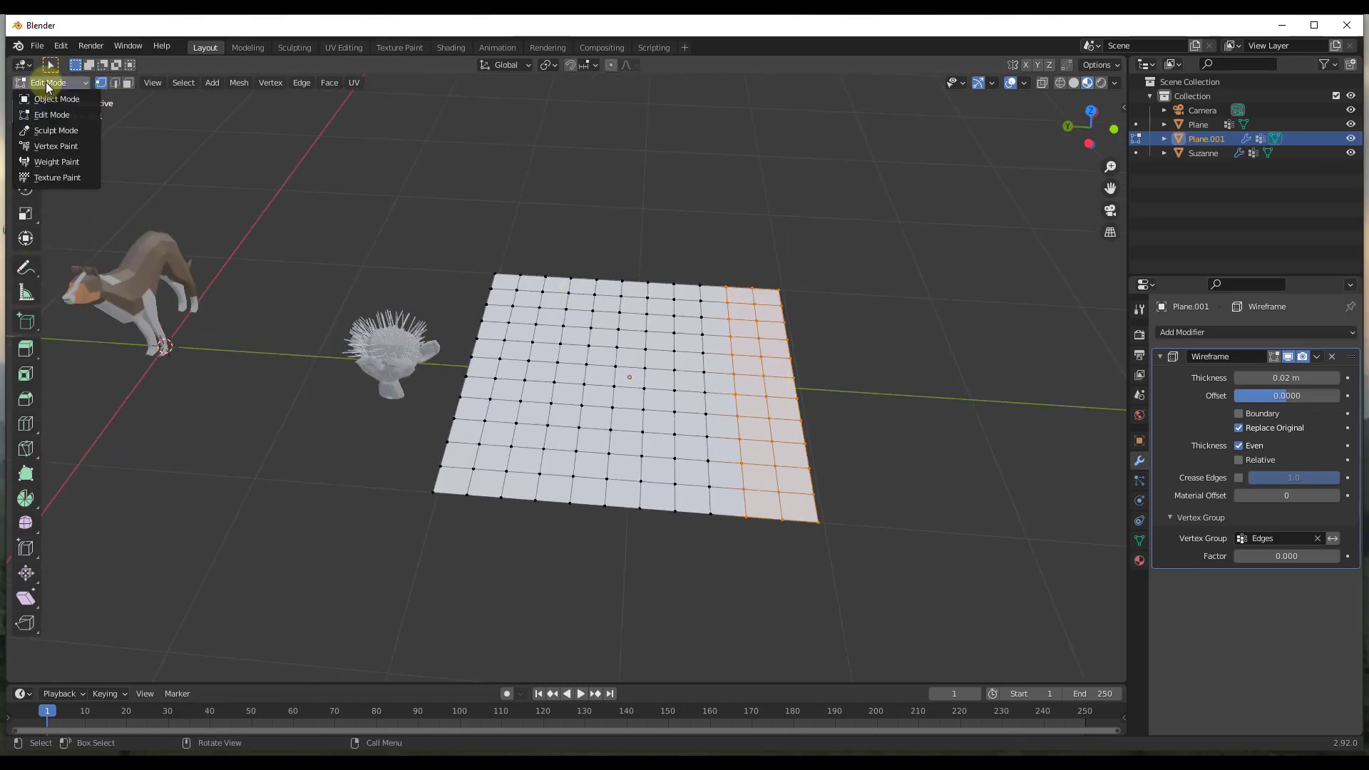
left_click(57, 163)
scroll(745, 306, "up", 3)
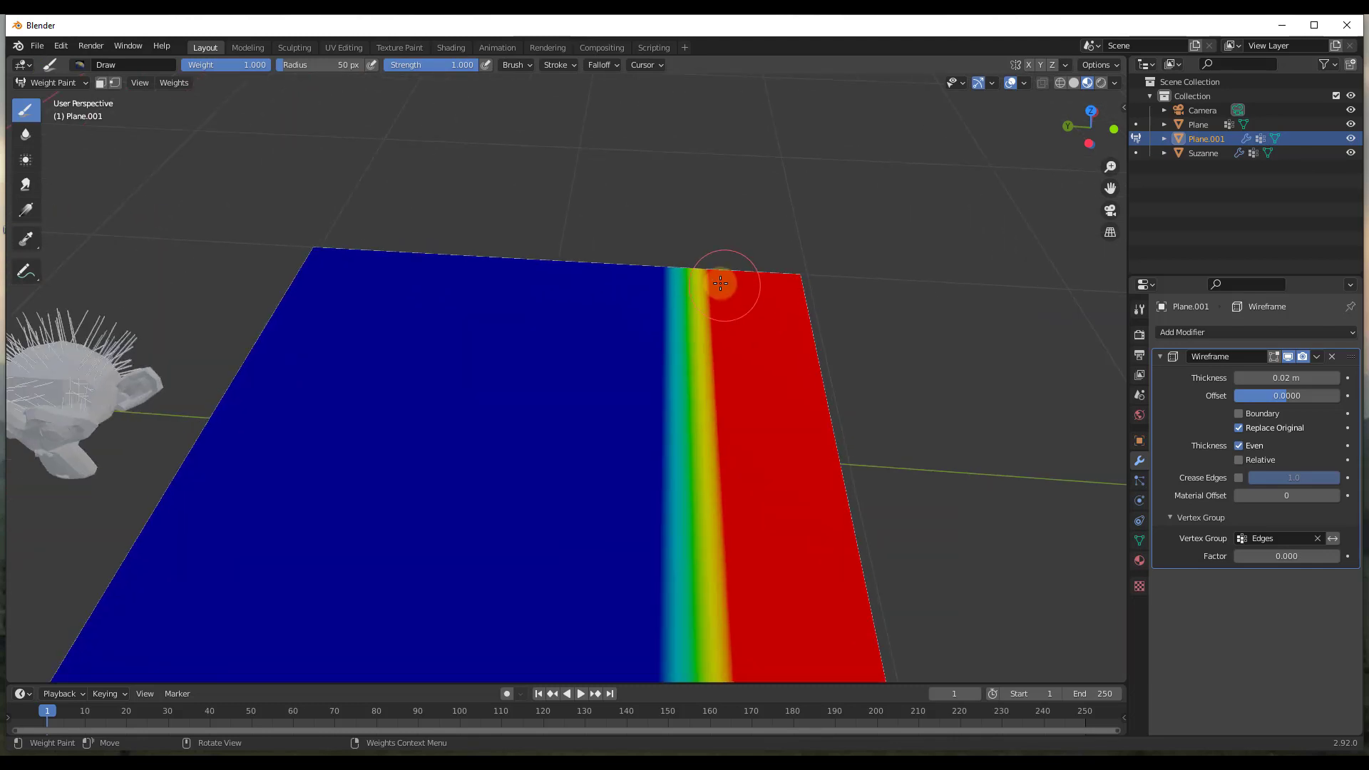
scroll(706, 371, "down", 3)
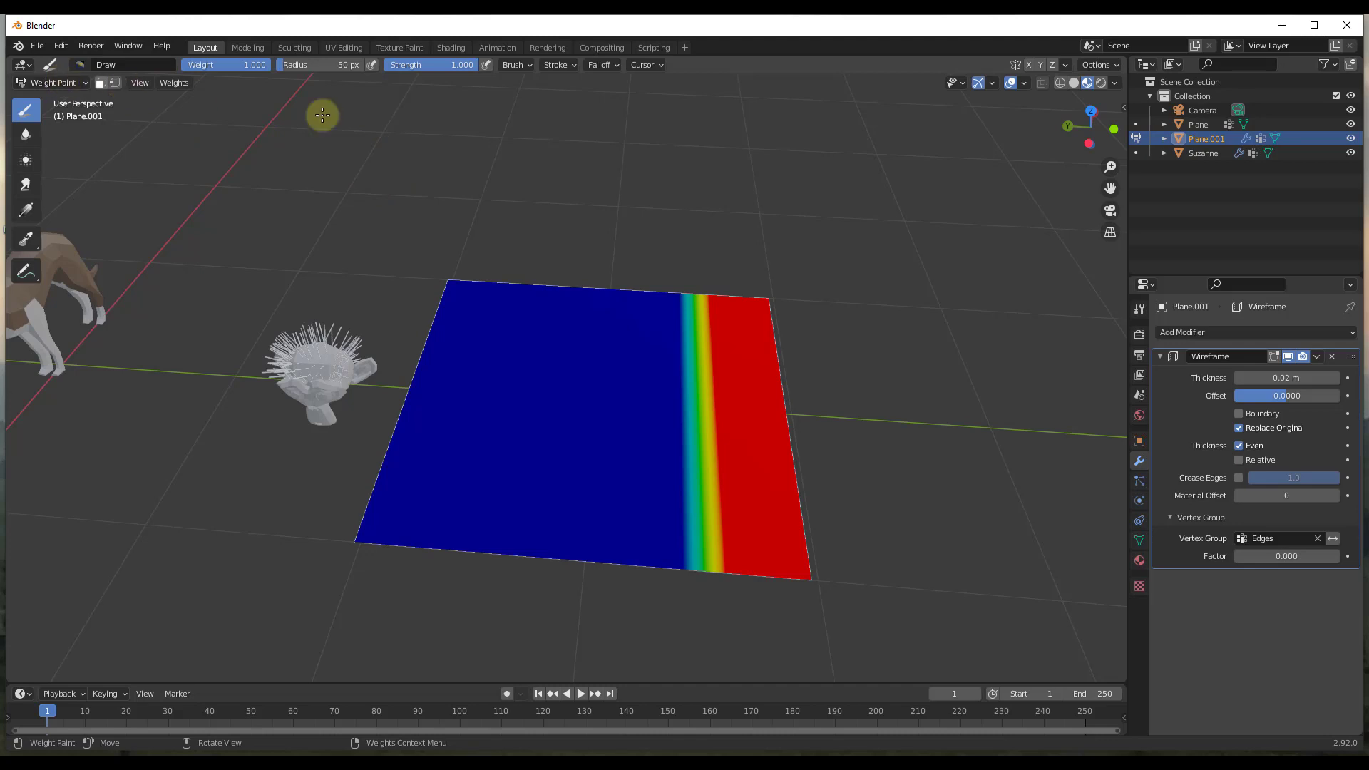
left_click(1140, 541)
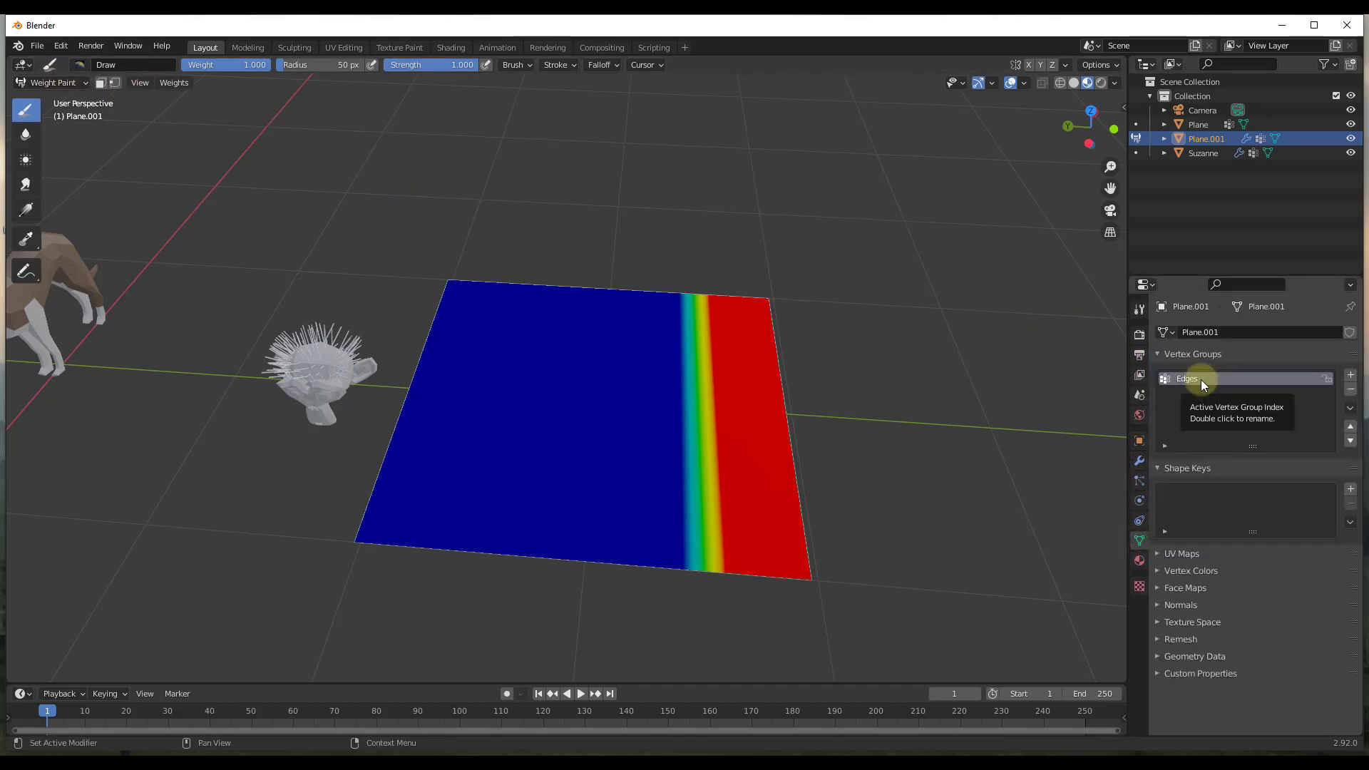
left_click(1166, 445)
left_click(1166, 444)
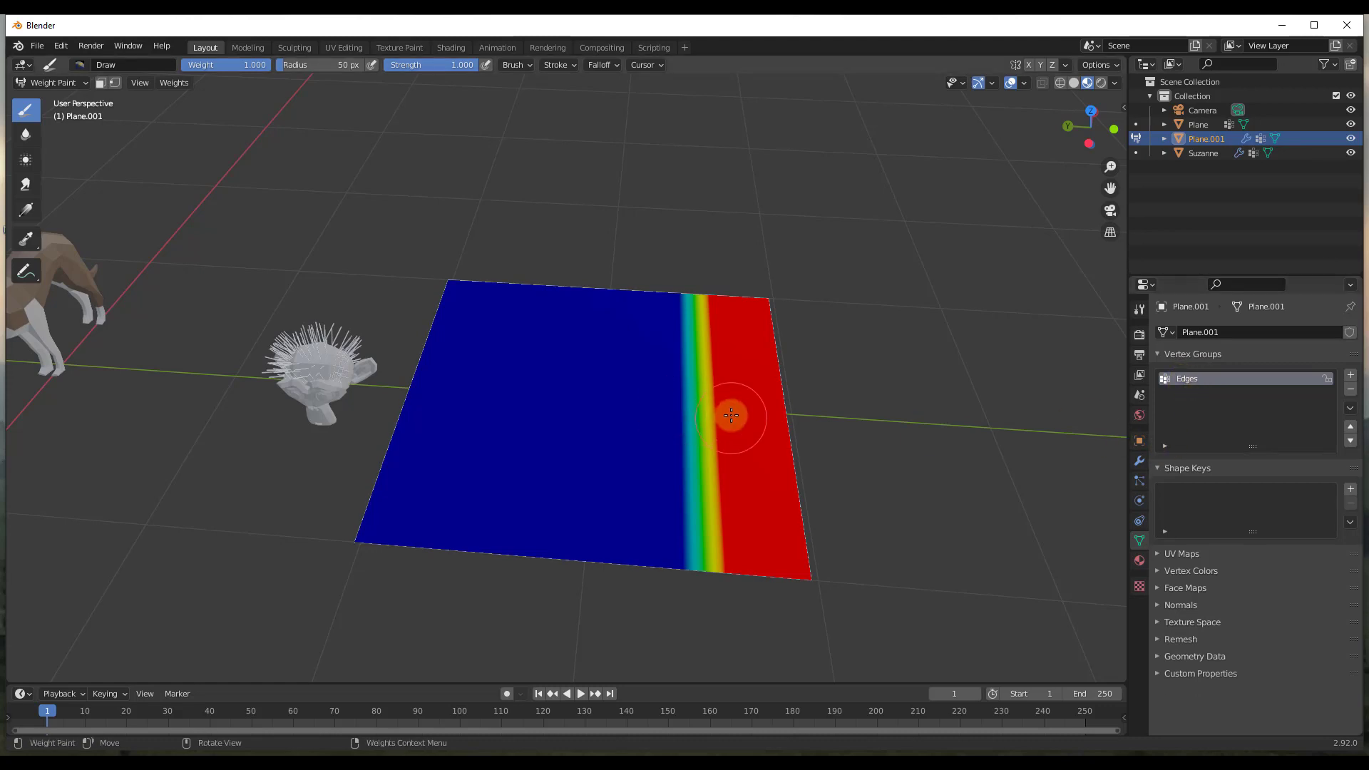
Step: Set the vertex group weight value to 0.5 in Edit Mode and switch the plane back to Weight Paint mode
key("Tab")
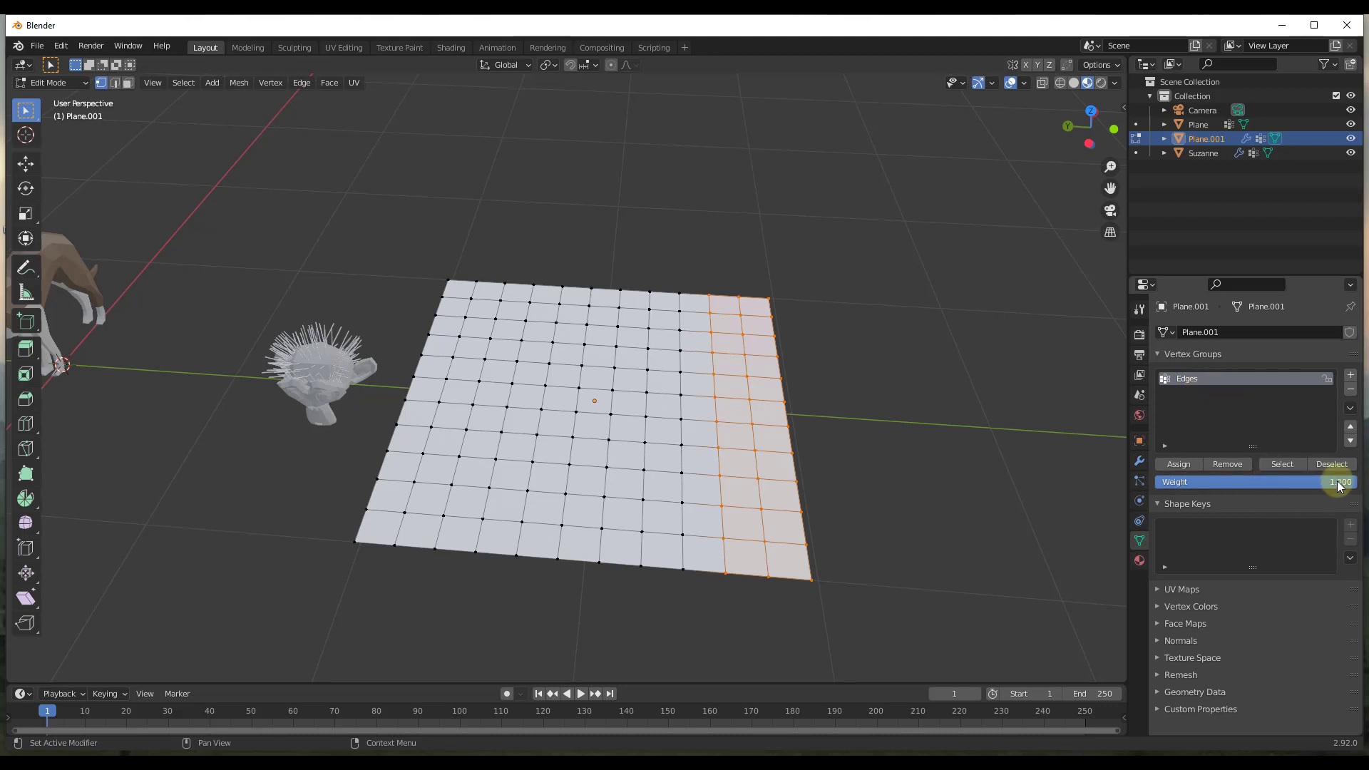
left_click_drag(1341, 486, 1235, 501)
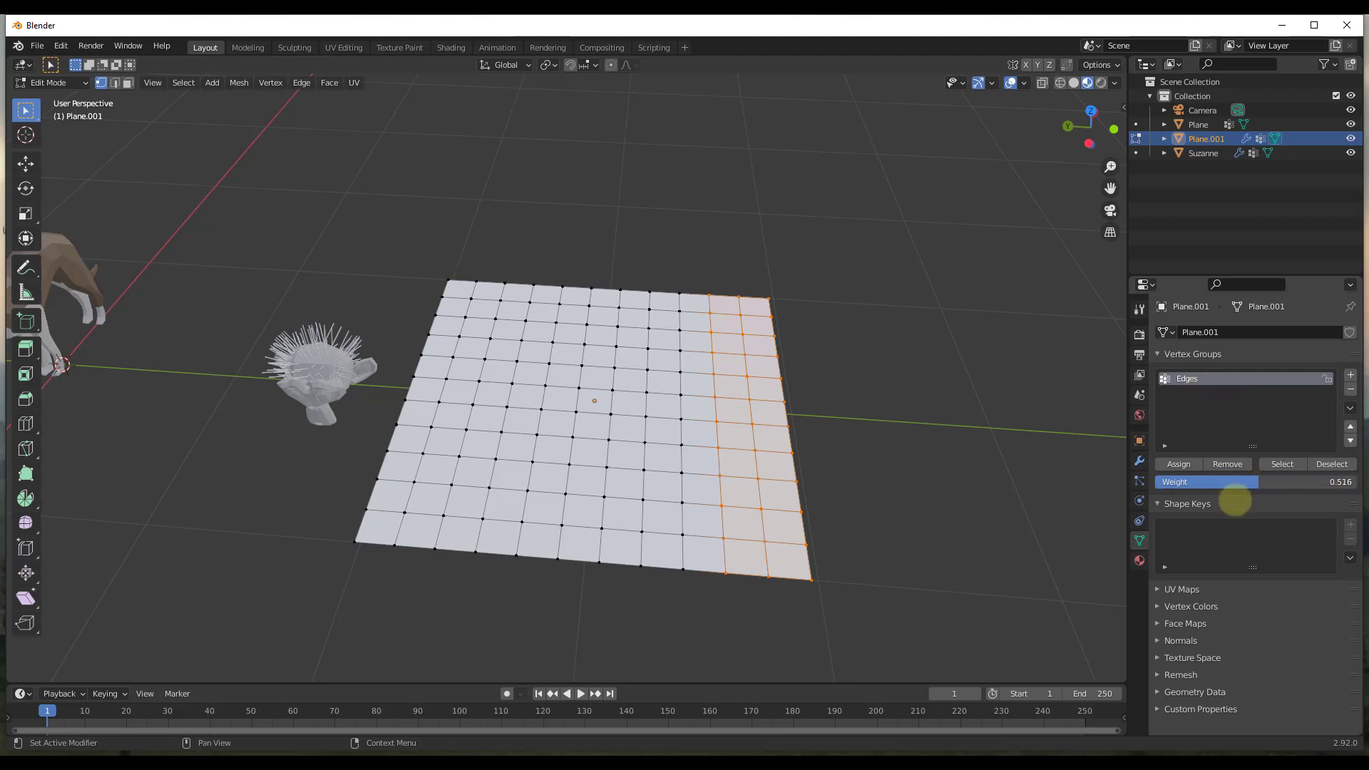
left_click(1326, 486)
type("0.5")
key("Return")
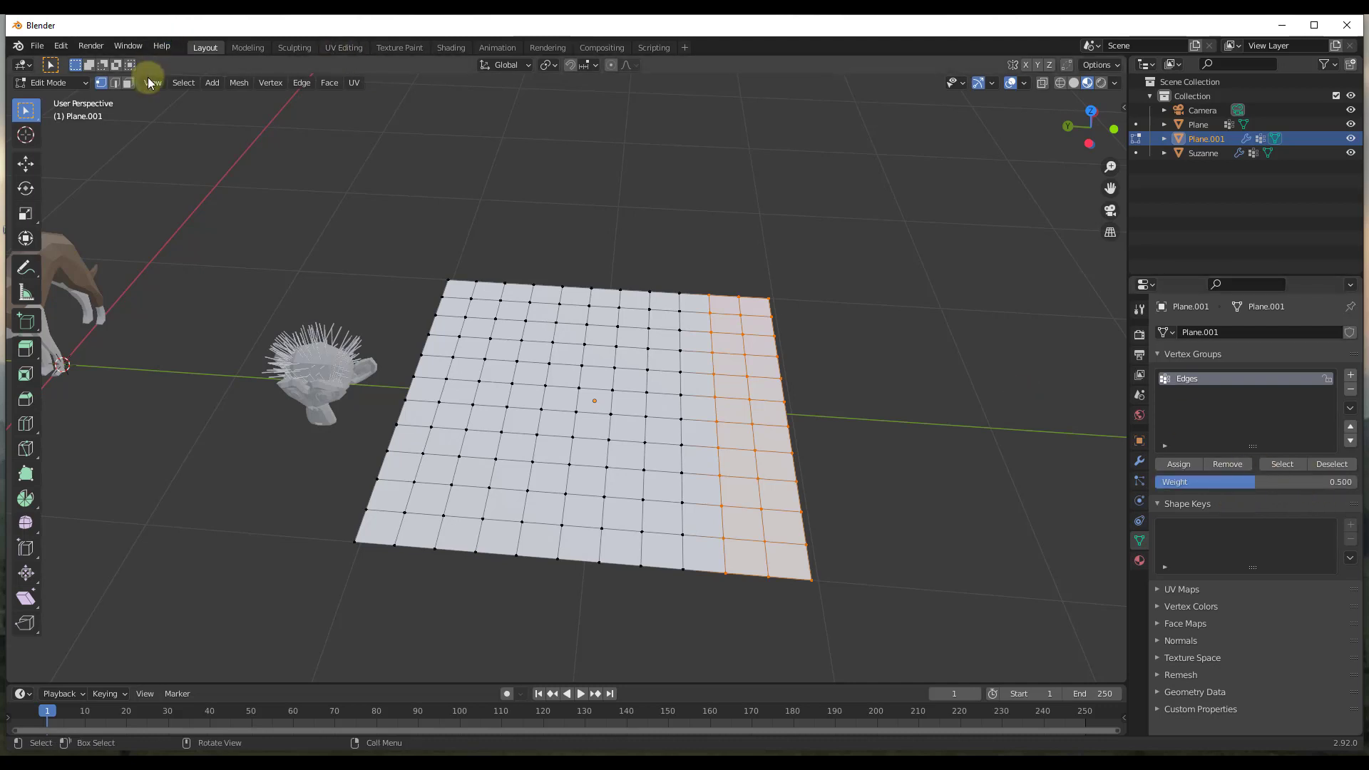
left_click(52, 83)
left_click(57, 162)
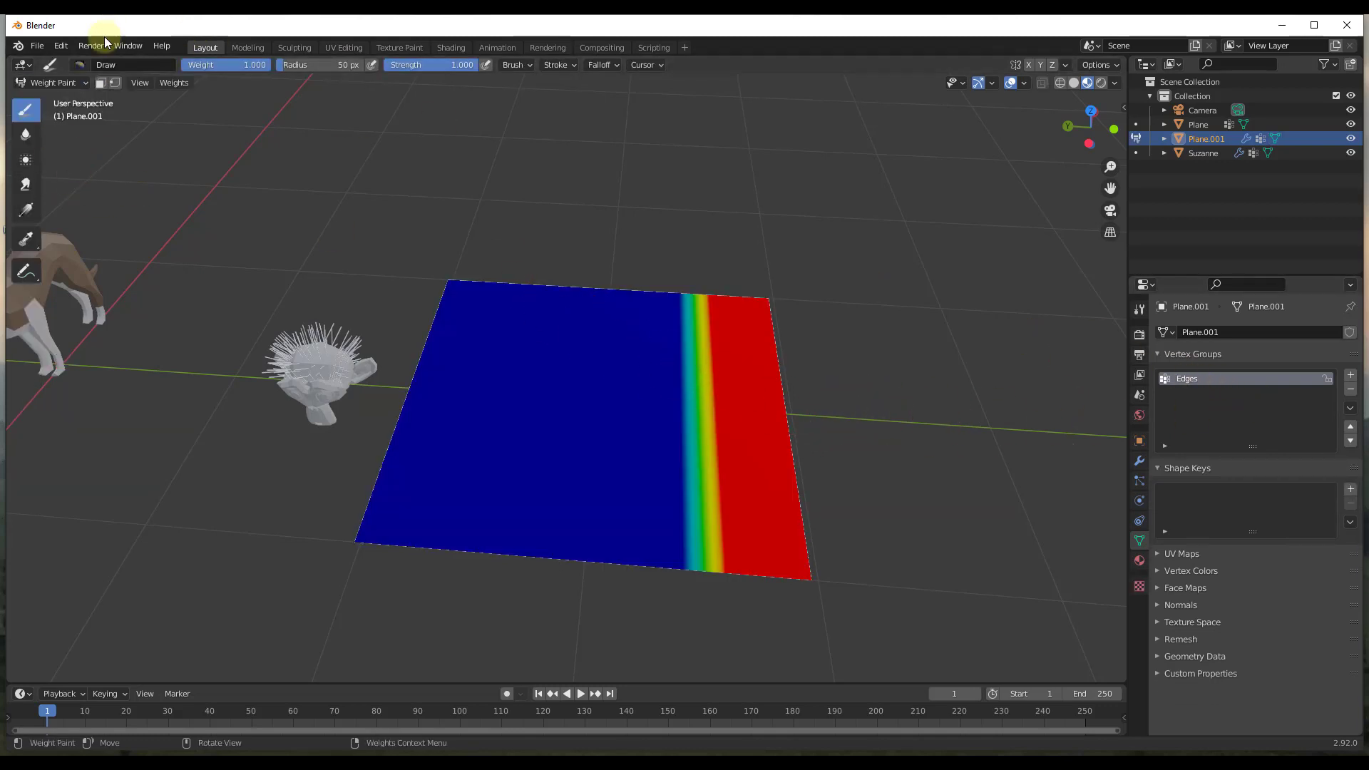
Step: Assign the selected vertices to the Edges group at weight 0.5 and show the plane in Weight Paint mode
key("Tab")
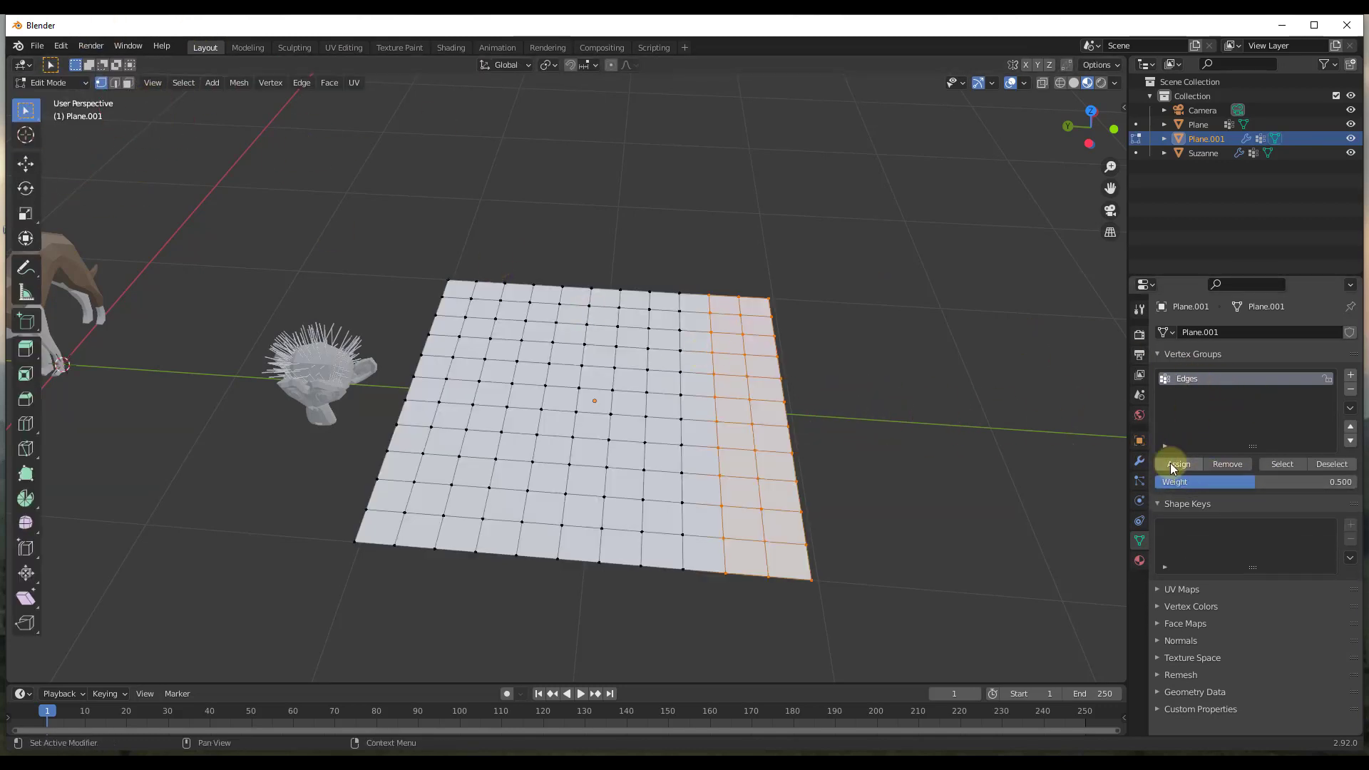
left_click(1187, 464)
left_click(52, 83)
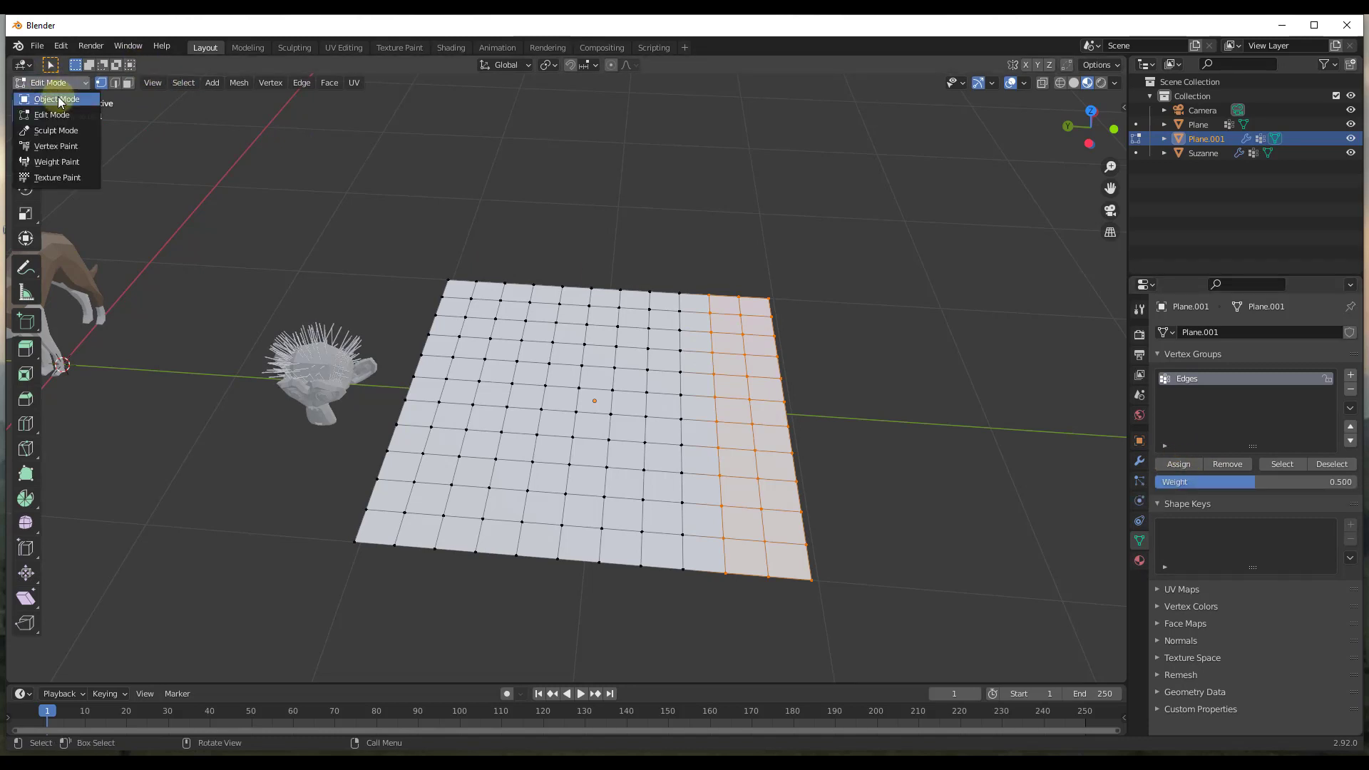
left_click(72, 163)
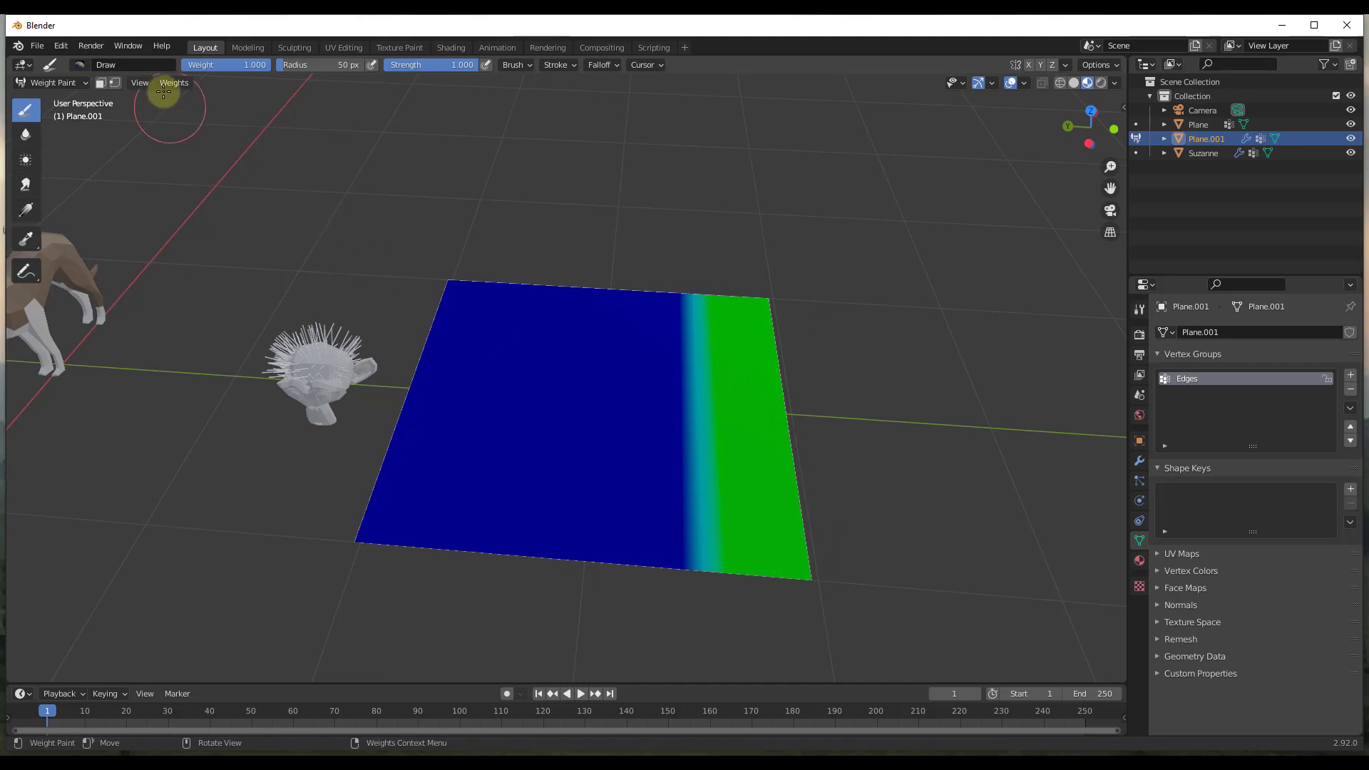
Step: Return to Object Mode and examine the thickness of the plane's wireframe bars
left_click(47, 84)
left_click(52, 100)
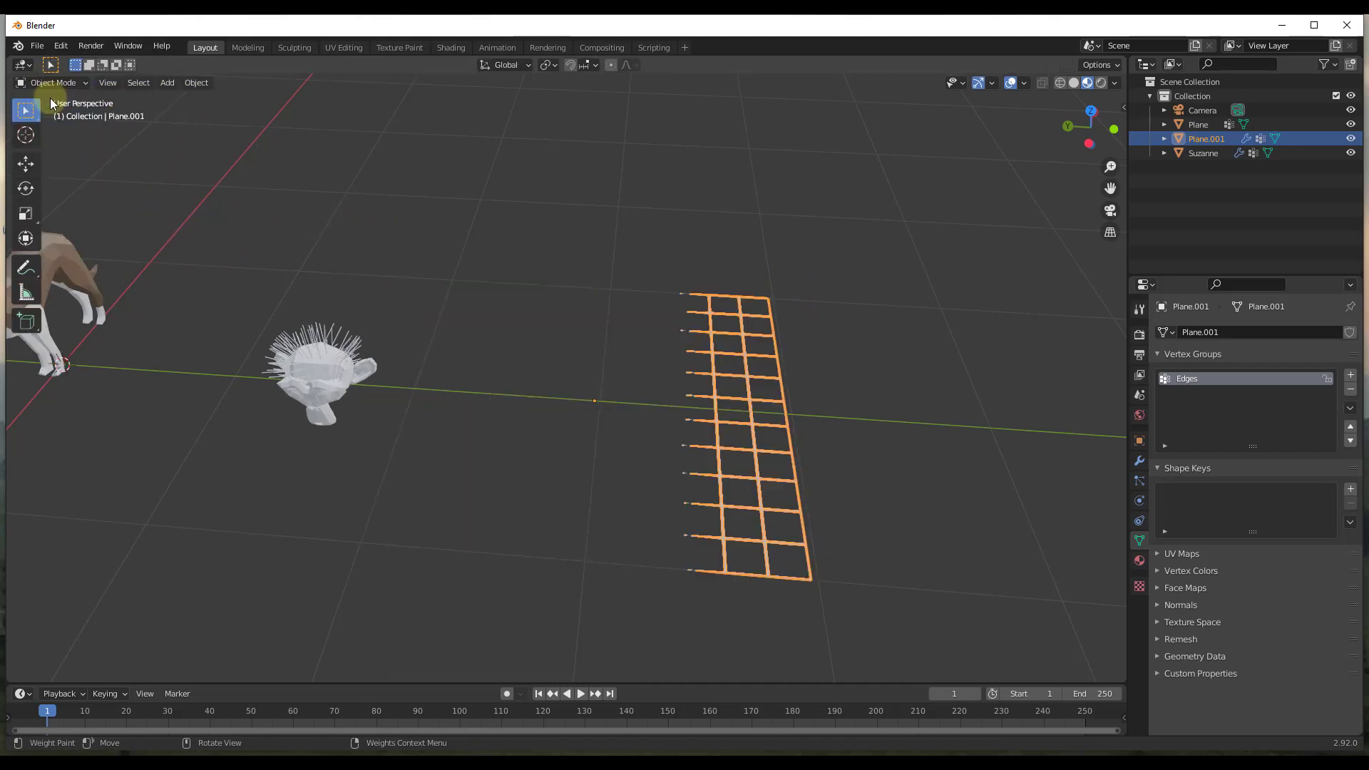
middle_click_drag(868, 517, 798, 435)
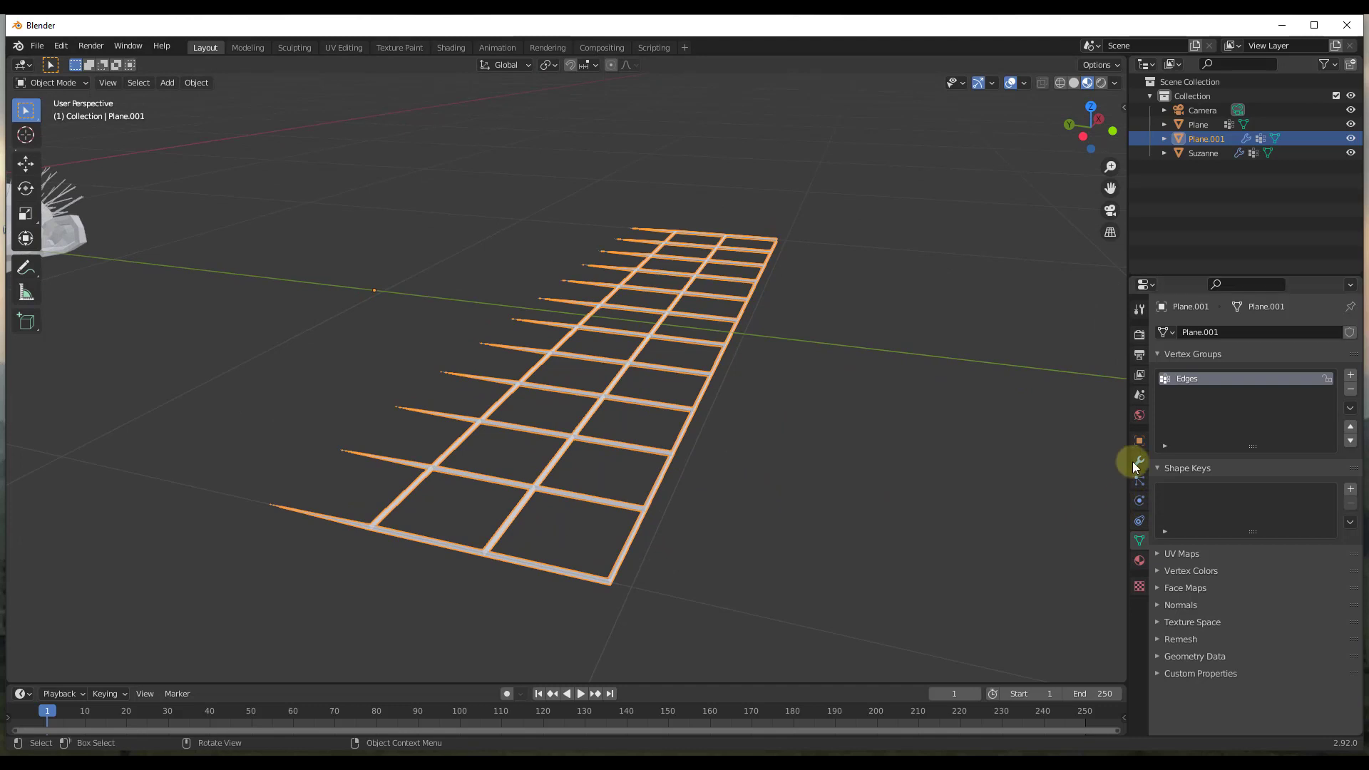
middle_click_drag(1072, 436, 712, 327)
key("Tab")
key("Tab")
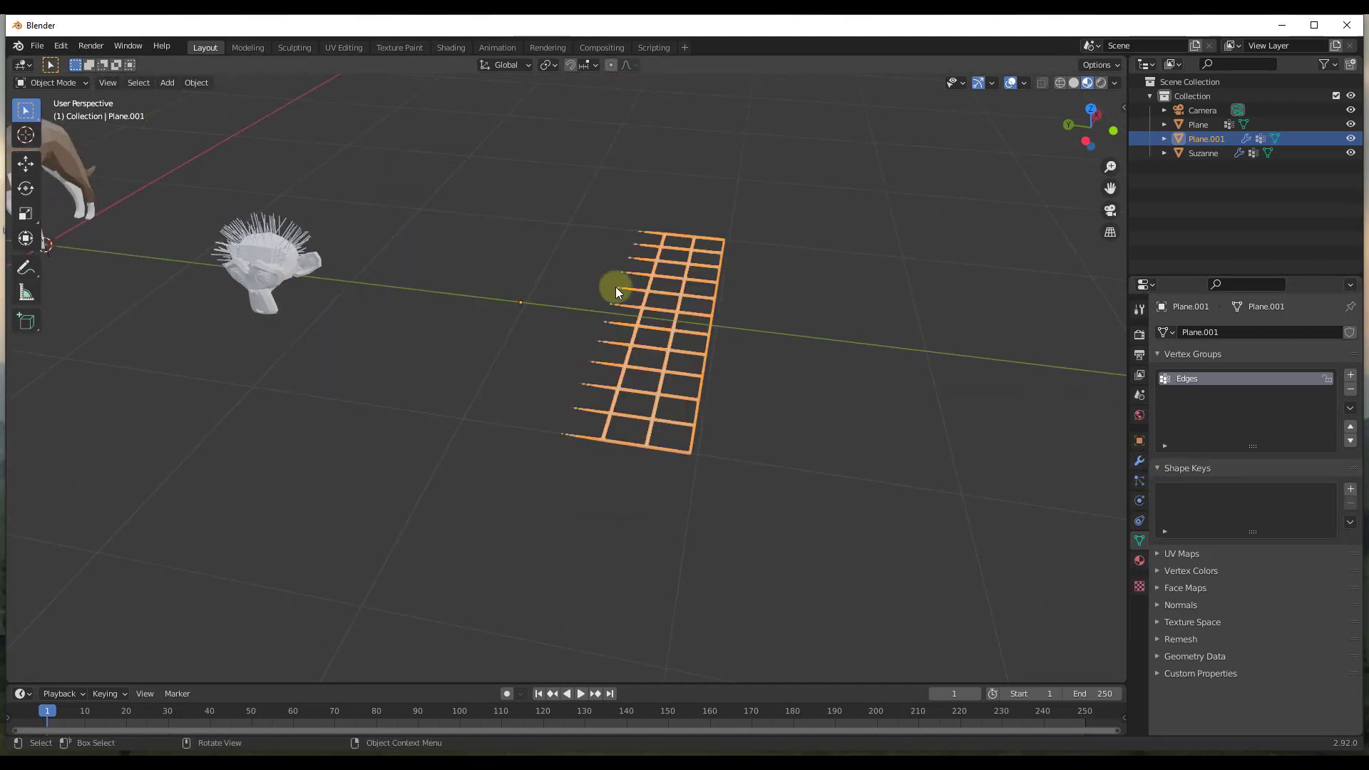
Step: Reassign the selected vertices to the Edges group at weight 1.000 and inspect the wireframe in Object Mode
key("Tab")
left_click_drag(1253, 483, 1335, 483)
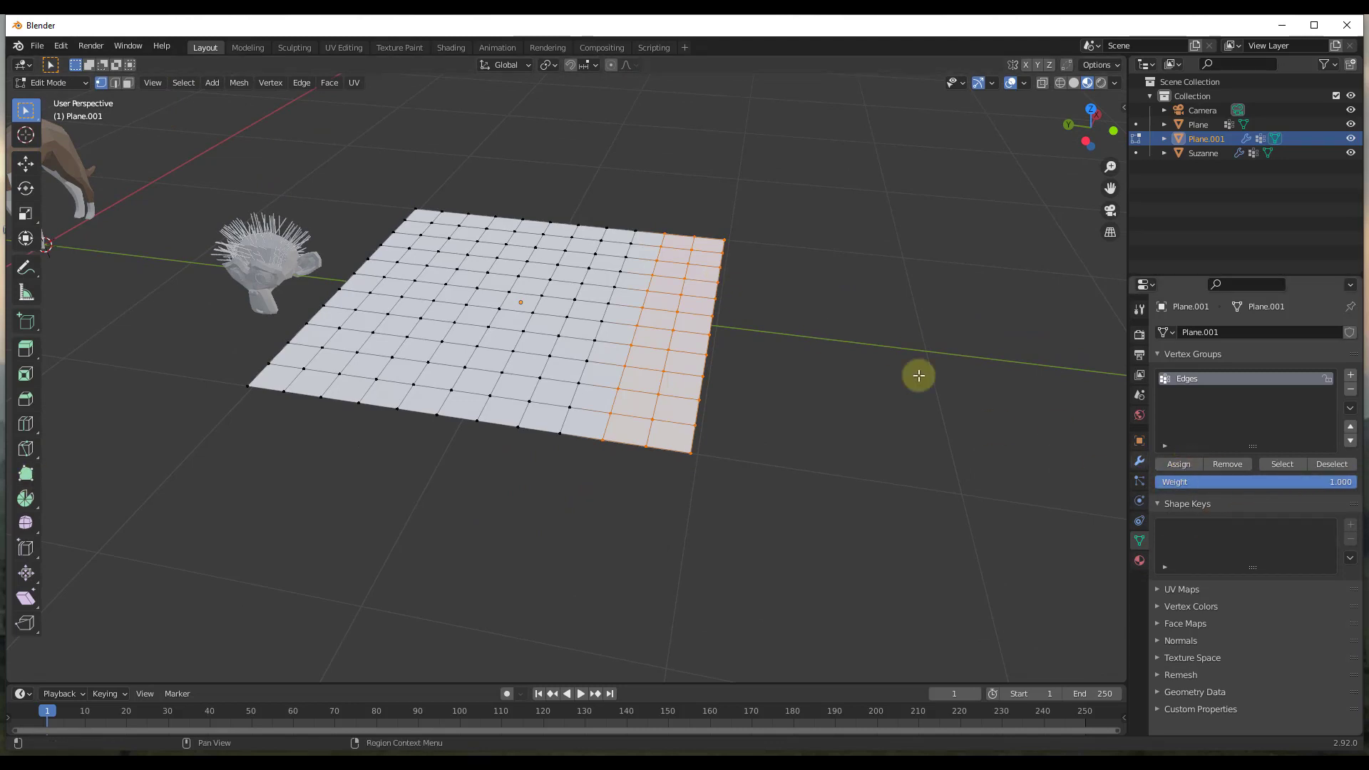
left_click(69, 87)
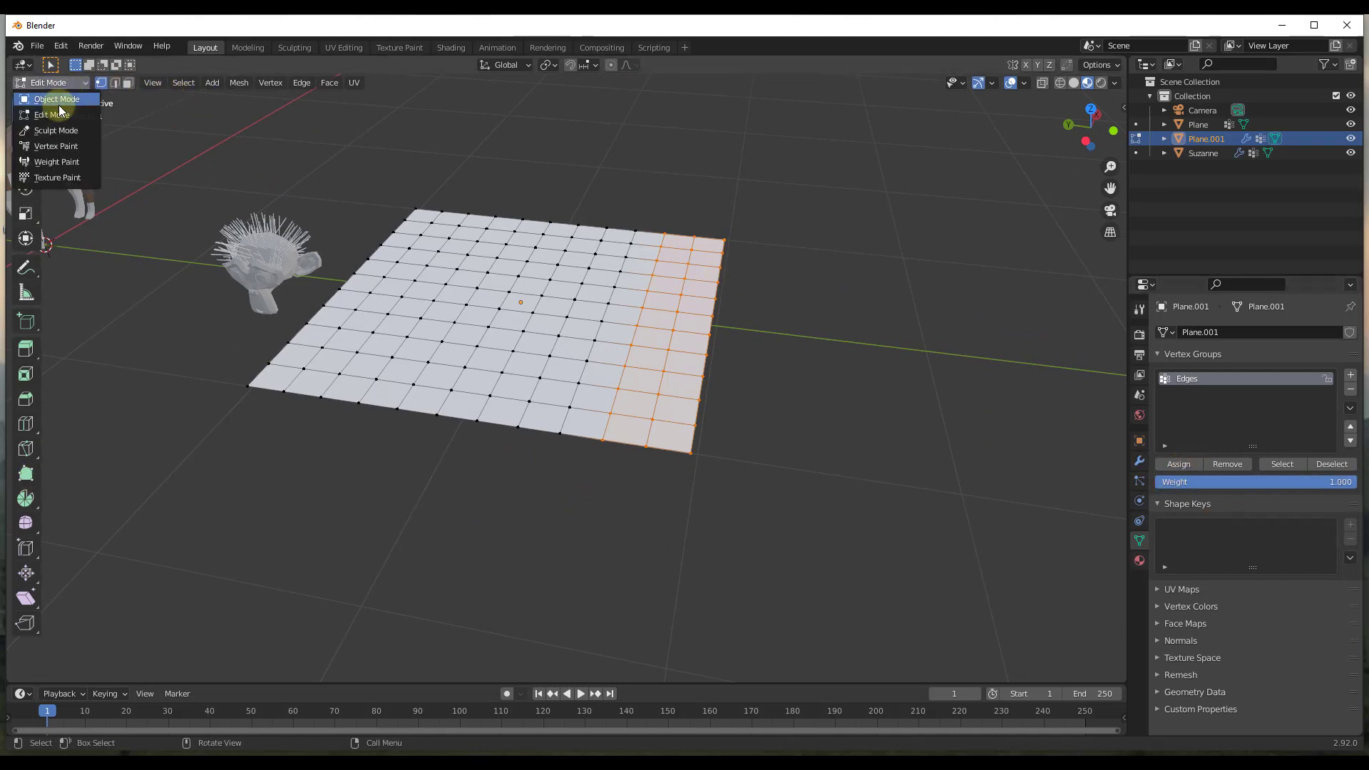
left_click(59, 105)
scroll(687, 345, "up", 5)
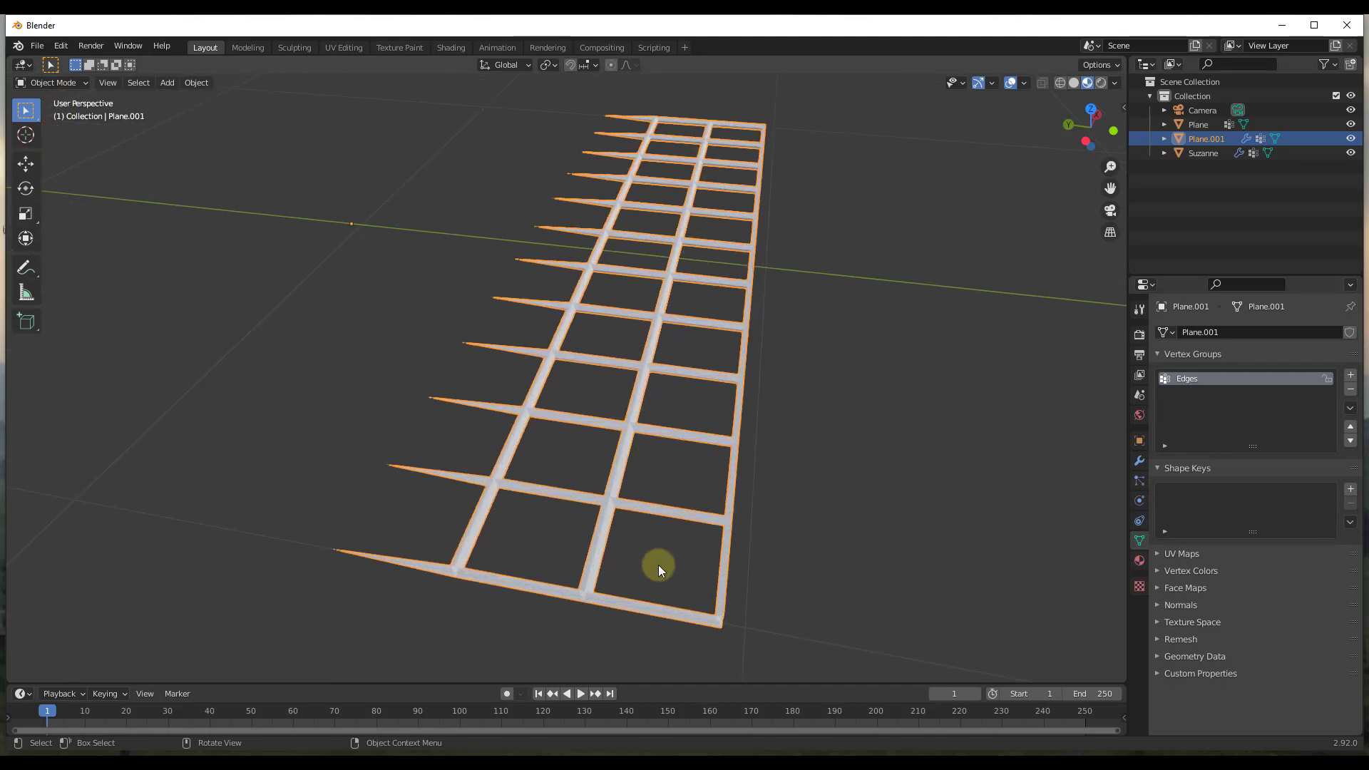
scroll(642, 421, "down", 5)
middle_click_drag(704, 368, 742, 368)
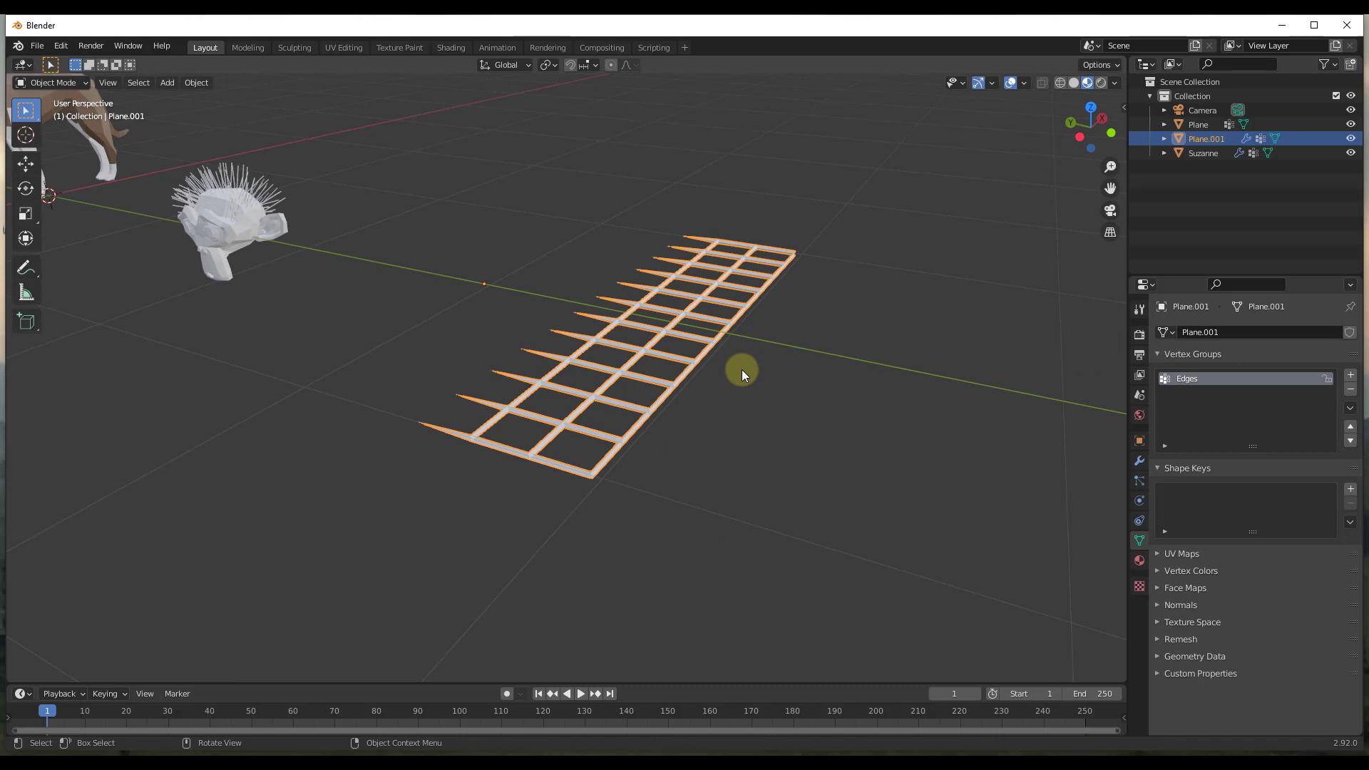
scroll(679, 311, "down", 5)
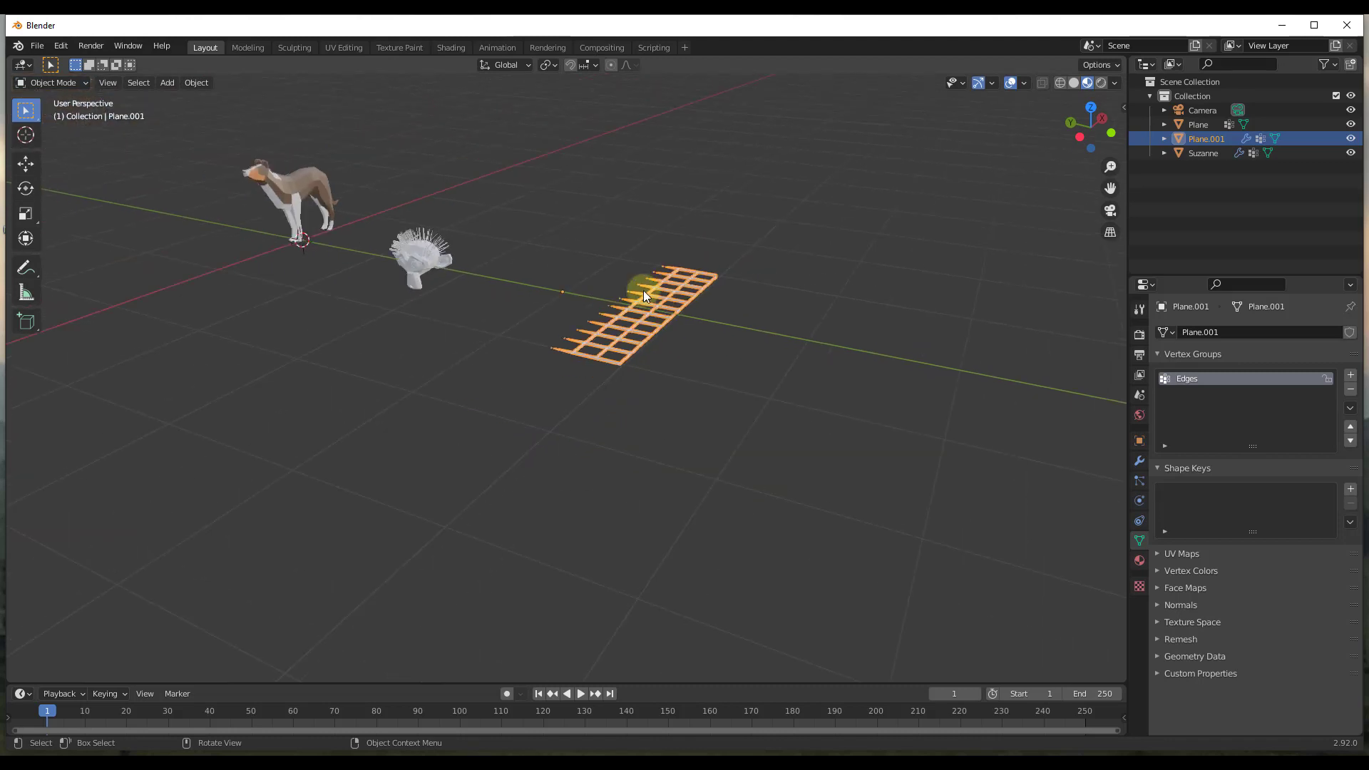
Step: Add a new mesh plane and move it about -5.67 m along Y, beyond the wireframe plane
middle_click_drag(896, 331, 773, 355)
key("shift+a")
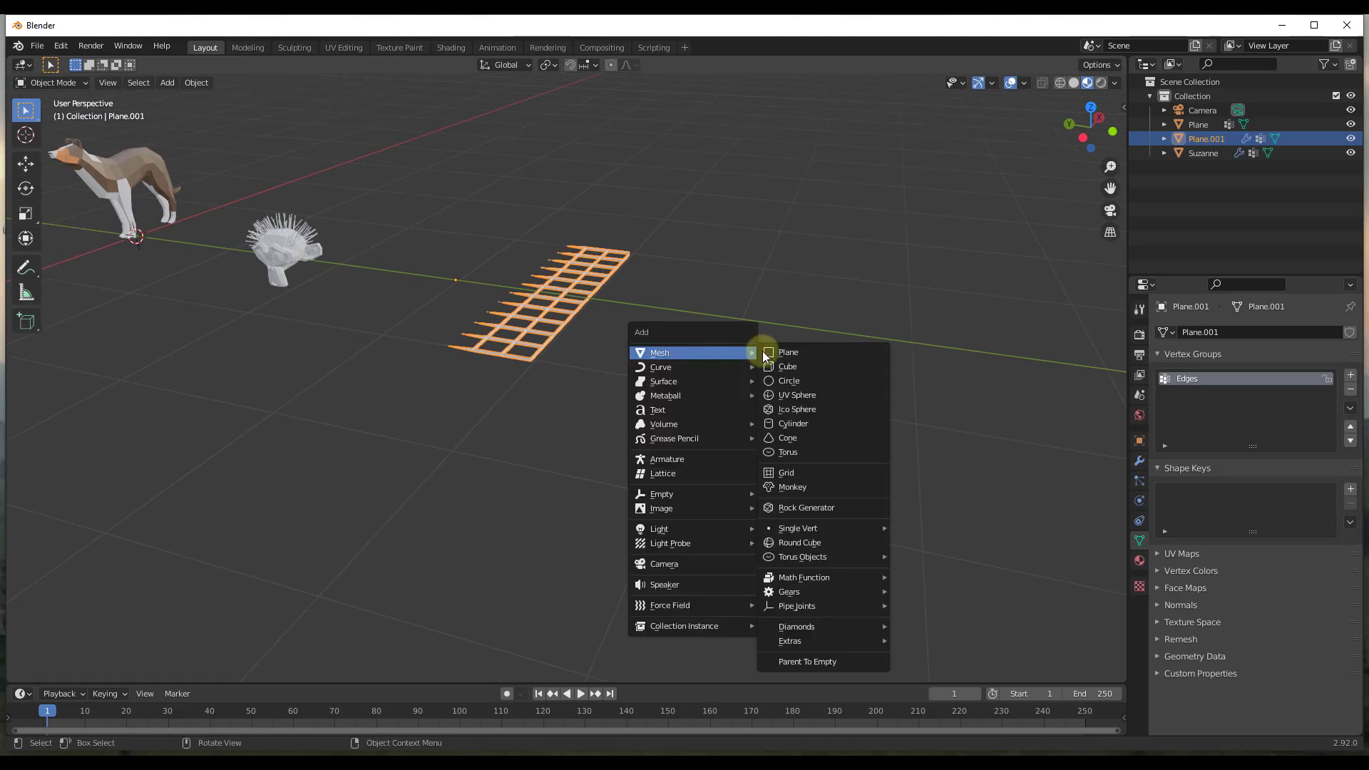
left_click(788, 348)
key("g")
key("y")
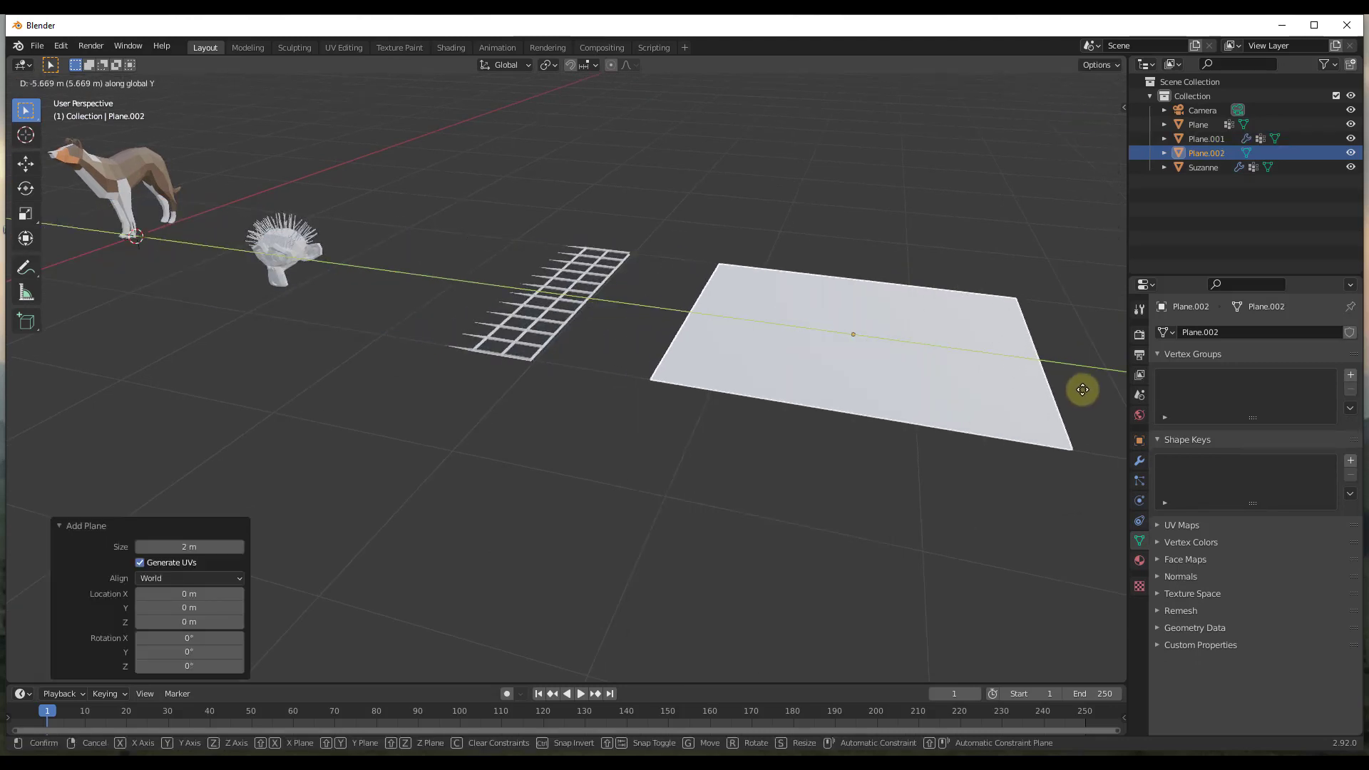
left_click(1070, 385)
Step: Subdivide the new plane in Edit Mode with 10 cuts
key("Tab")
right_click(940, 351)
left_click(938, 352)
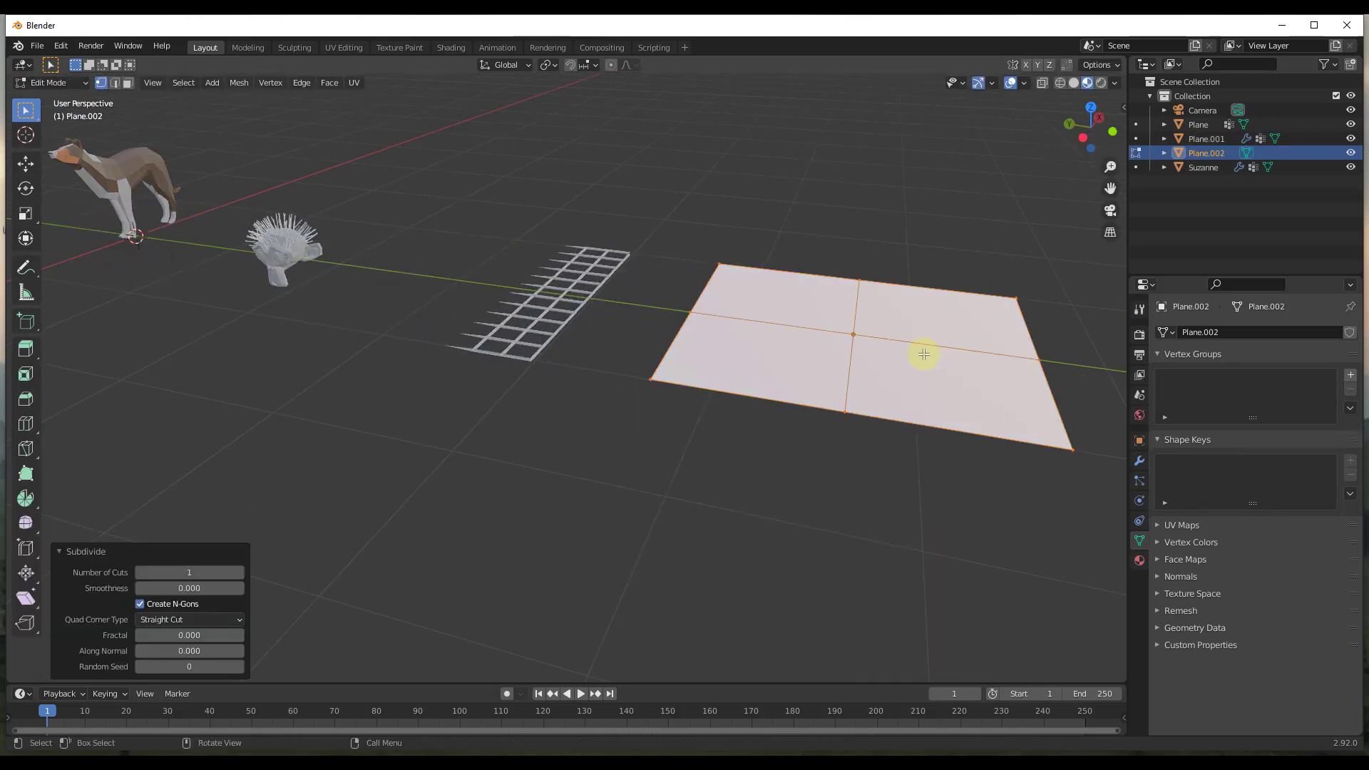
left_click(204, 572)
type("10")
key("Return")
Step: Subdivide the new plane's mesh once more, clear the selection and return to Object Mode
right_click(930, 302)
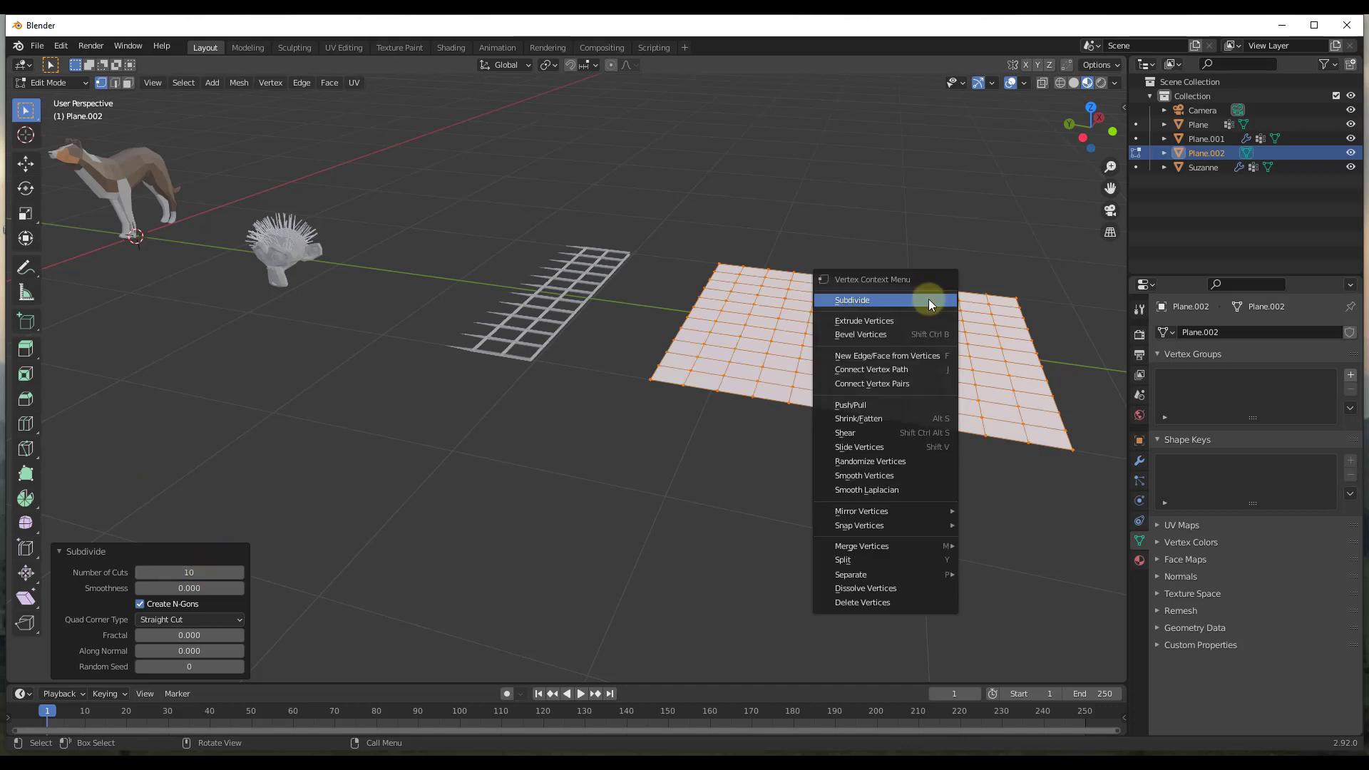
left_click(884, 301)
left_click(847, 480)
middle_click_drag(659, 427, 786, 397)
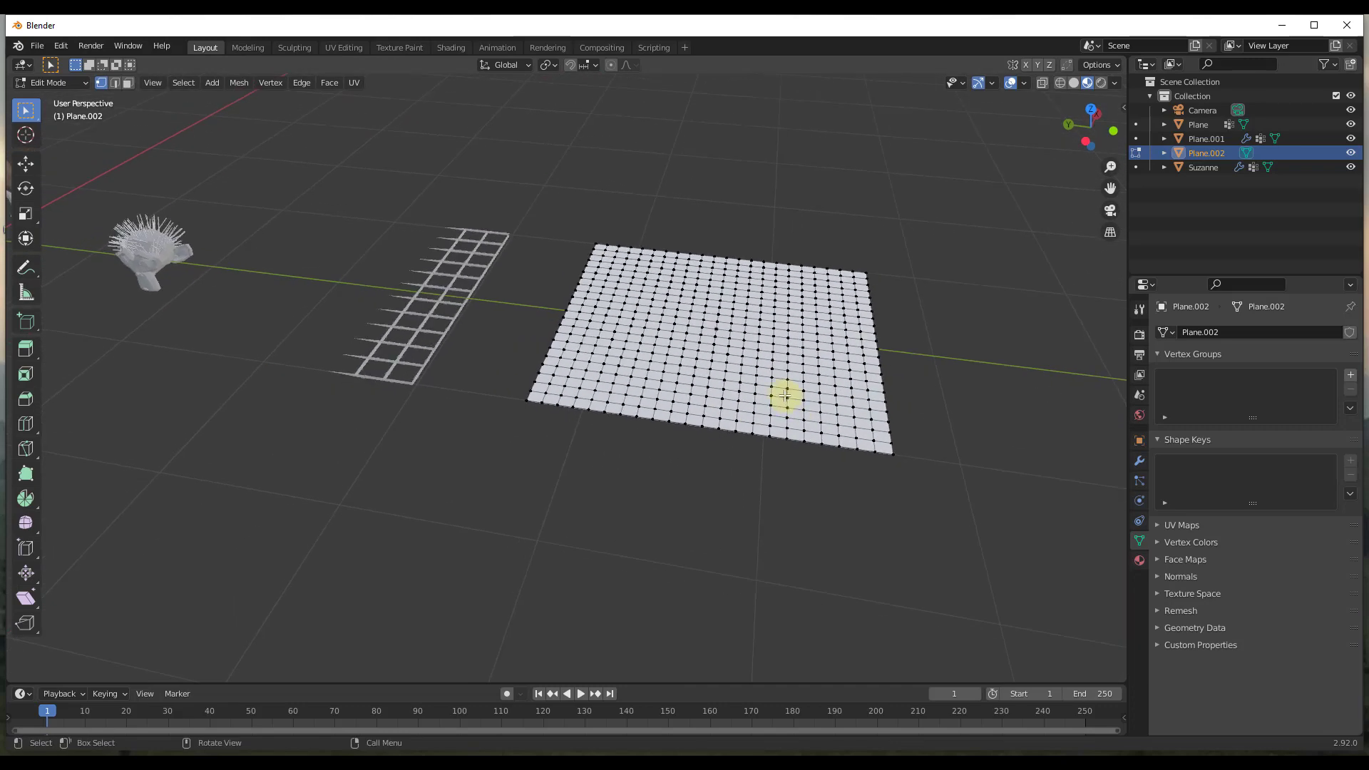
key("Tab")
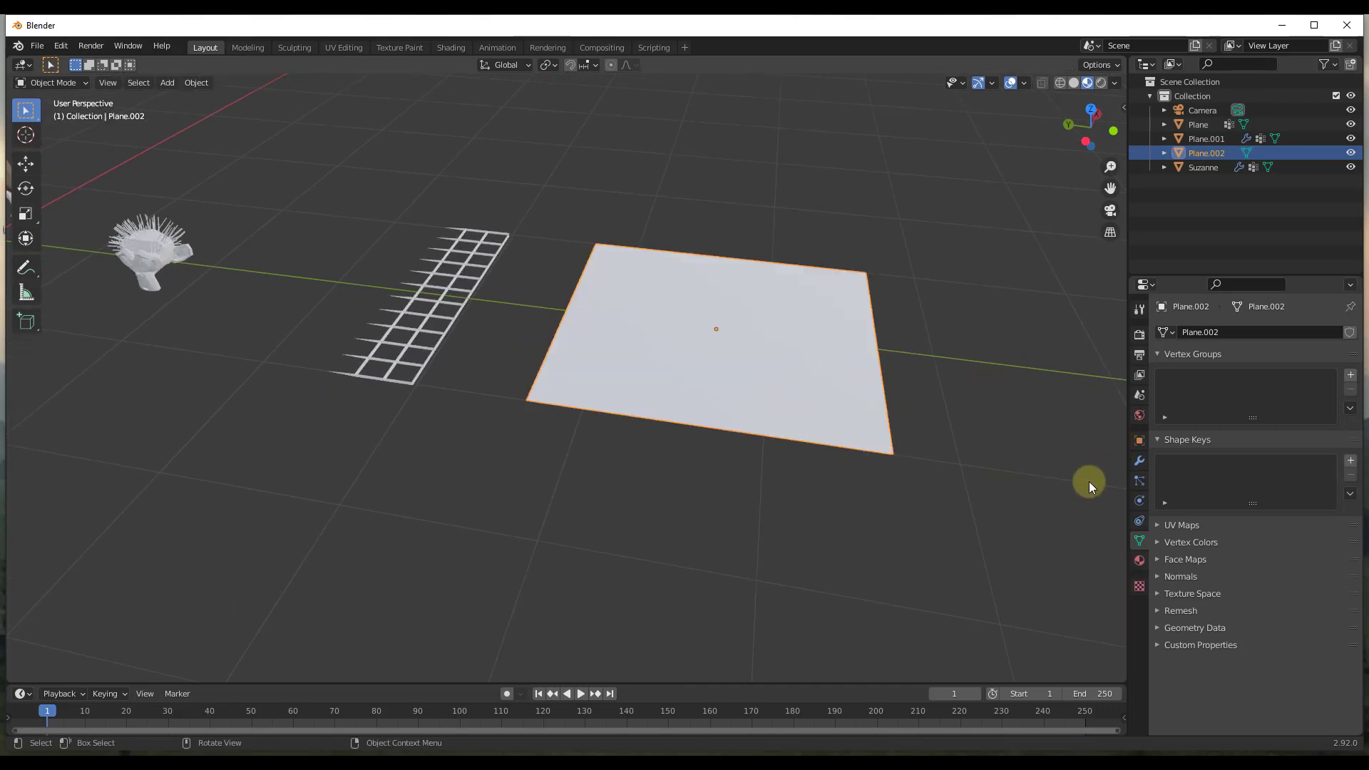
Step: Add a Vertex Weight Proximity modifier to the new plane
left_click(1139, 460)
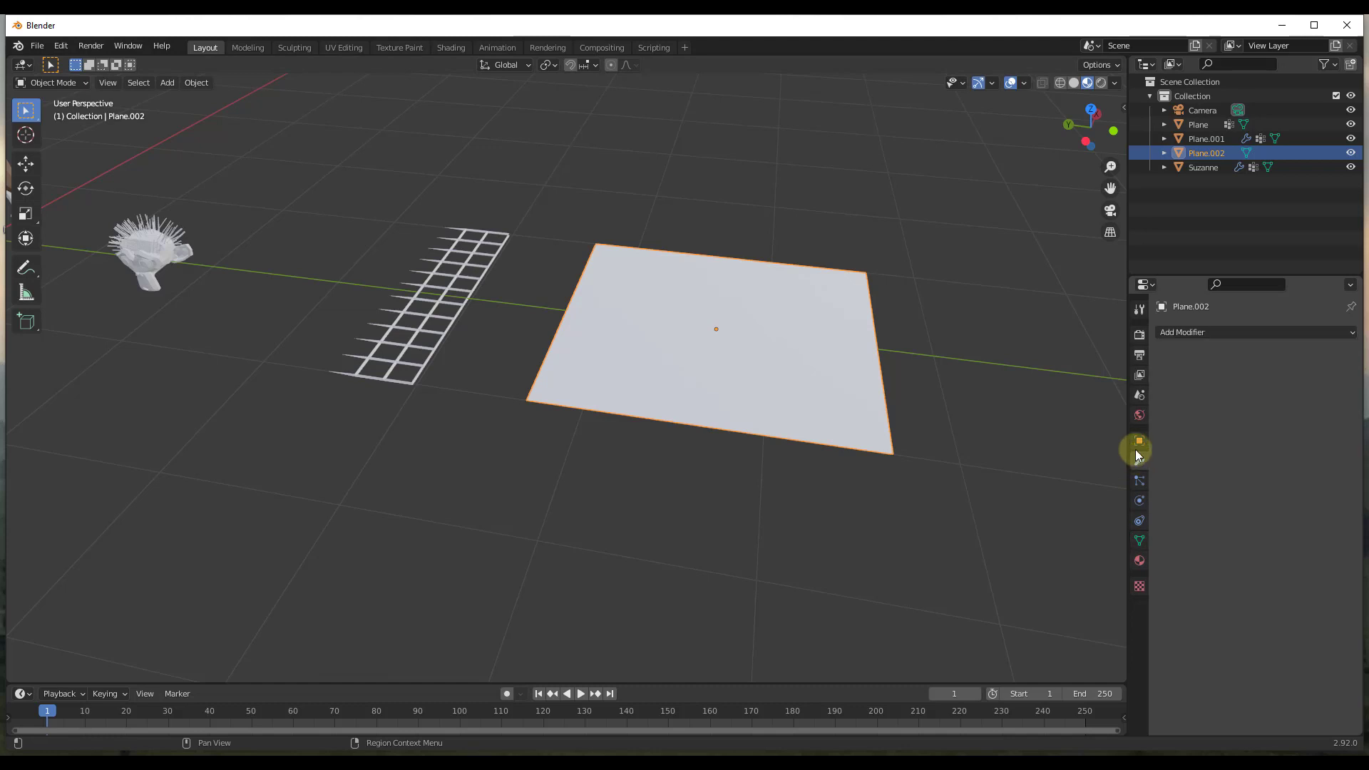
left_click(1207, 330)
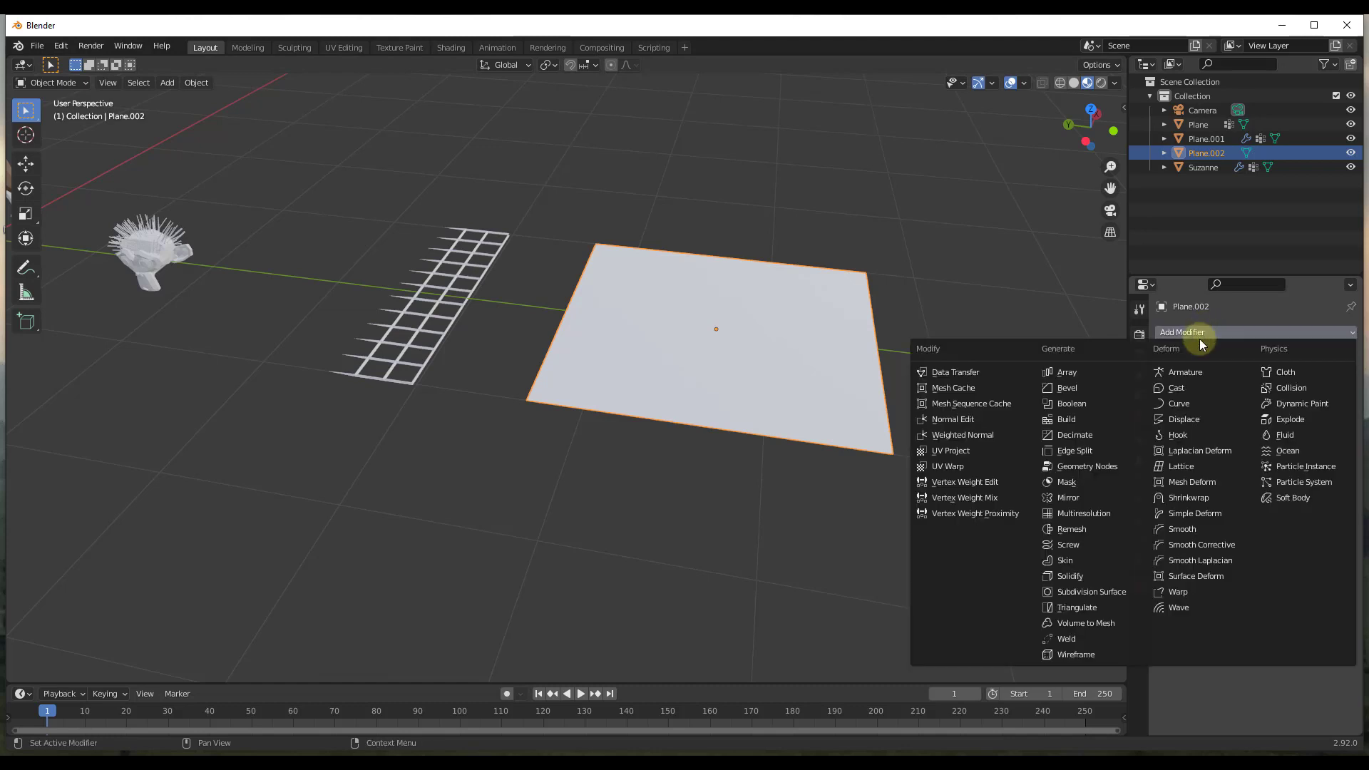
left_click(991, 512)
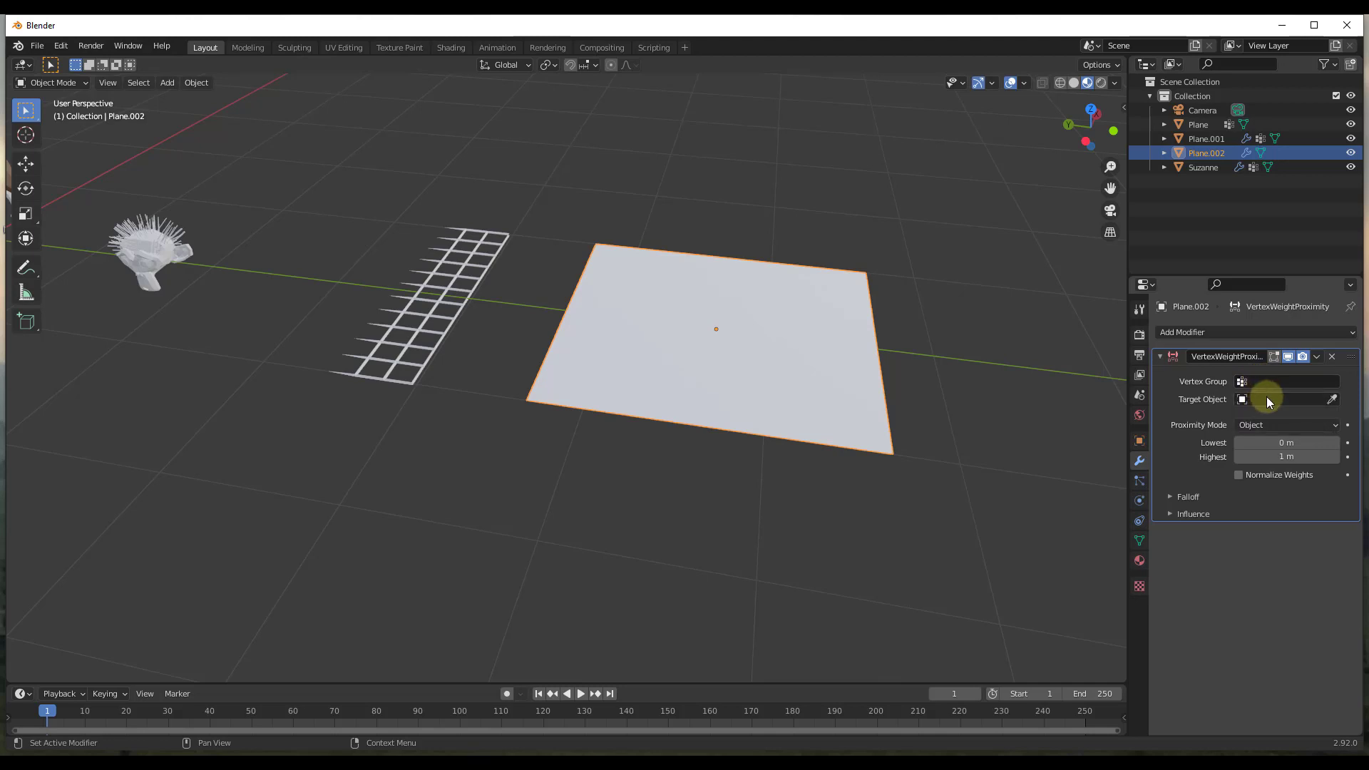
Step: Create a vertex group named Points on the new plane in Edit Mode and assign all its vertices to it
scroll(848, 314, "up", 1)
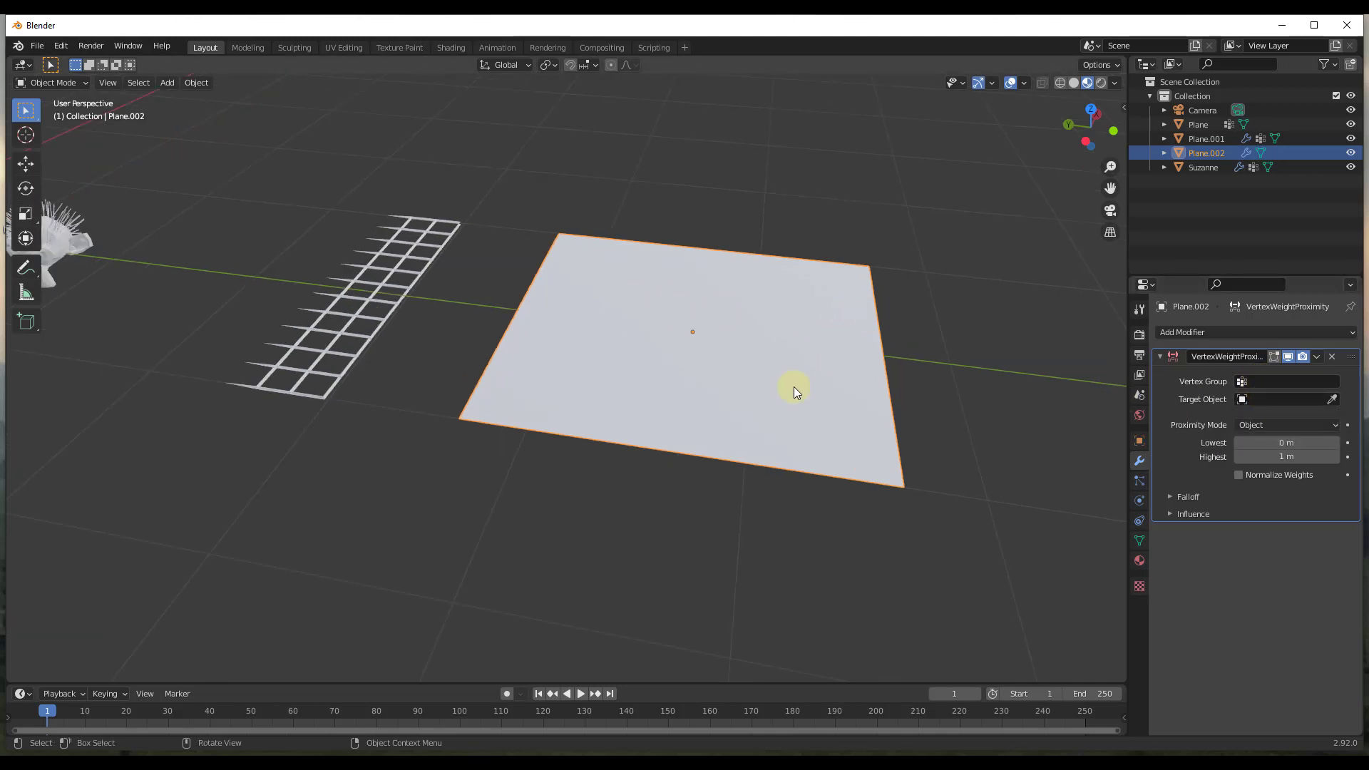
key("Tab")
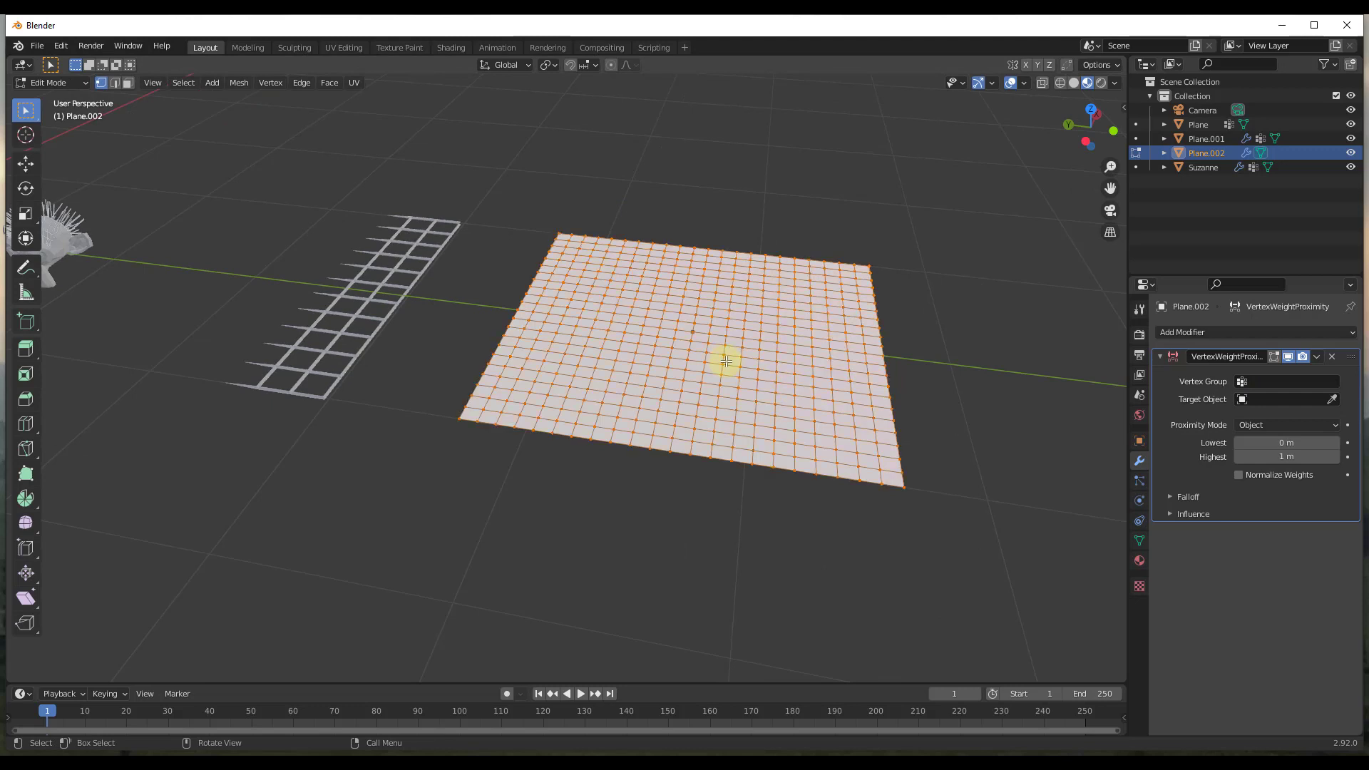
left_click(1139, 542)
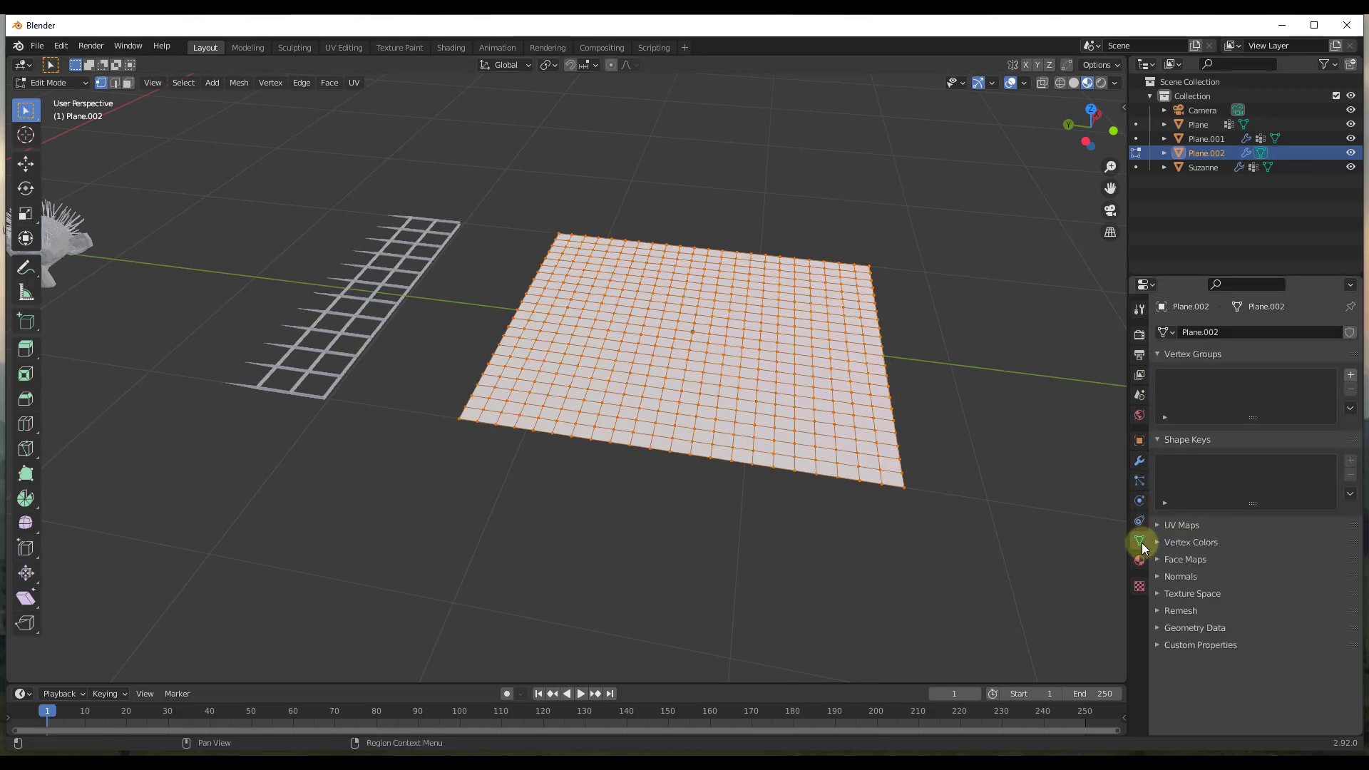
left_click(1351, 374)
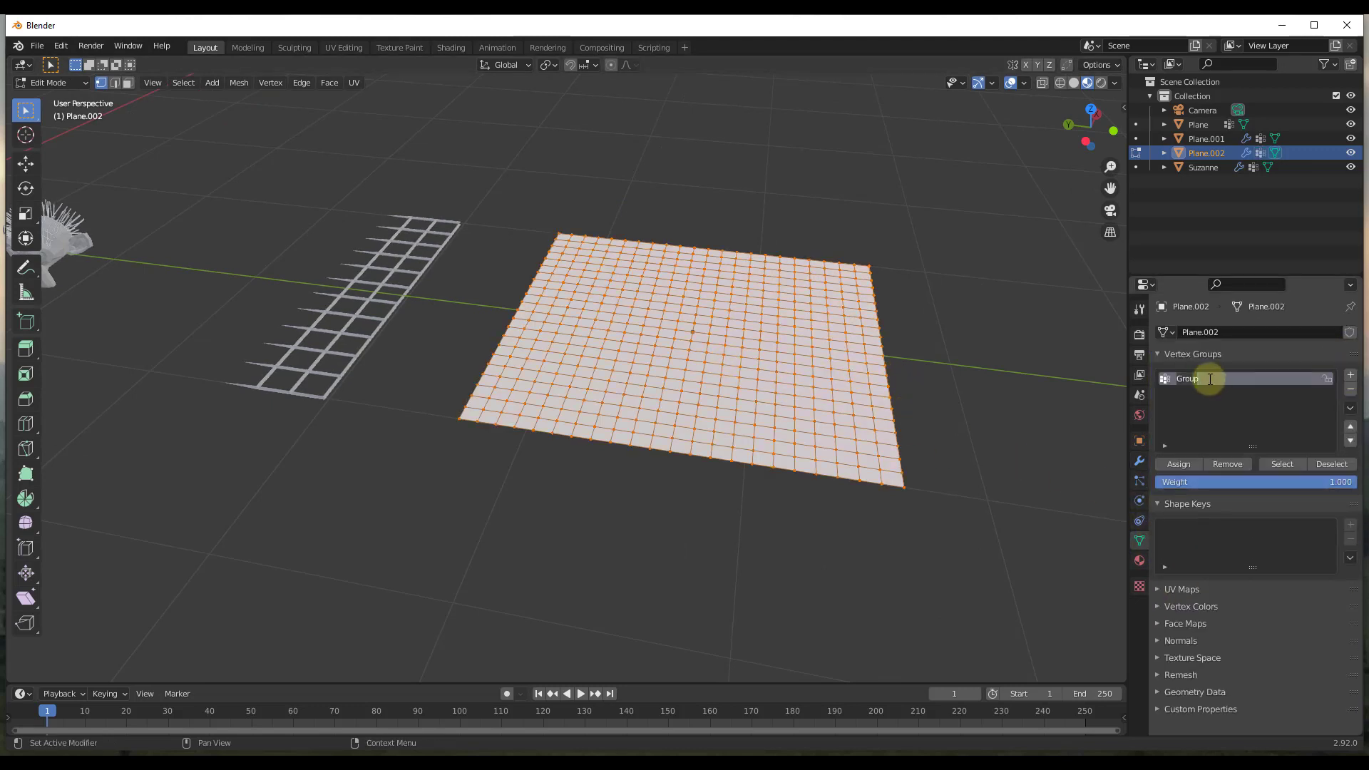
double_click(1210, 379)
type("Points")
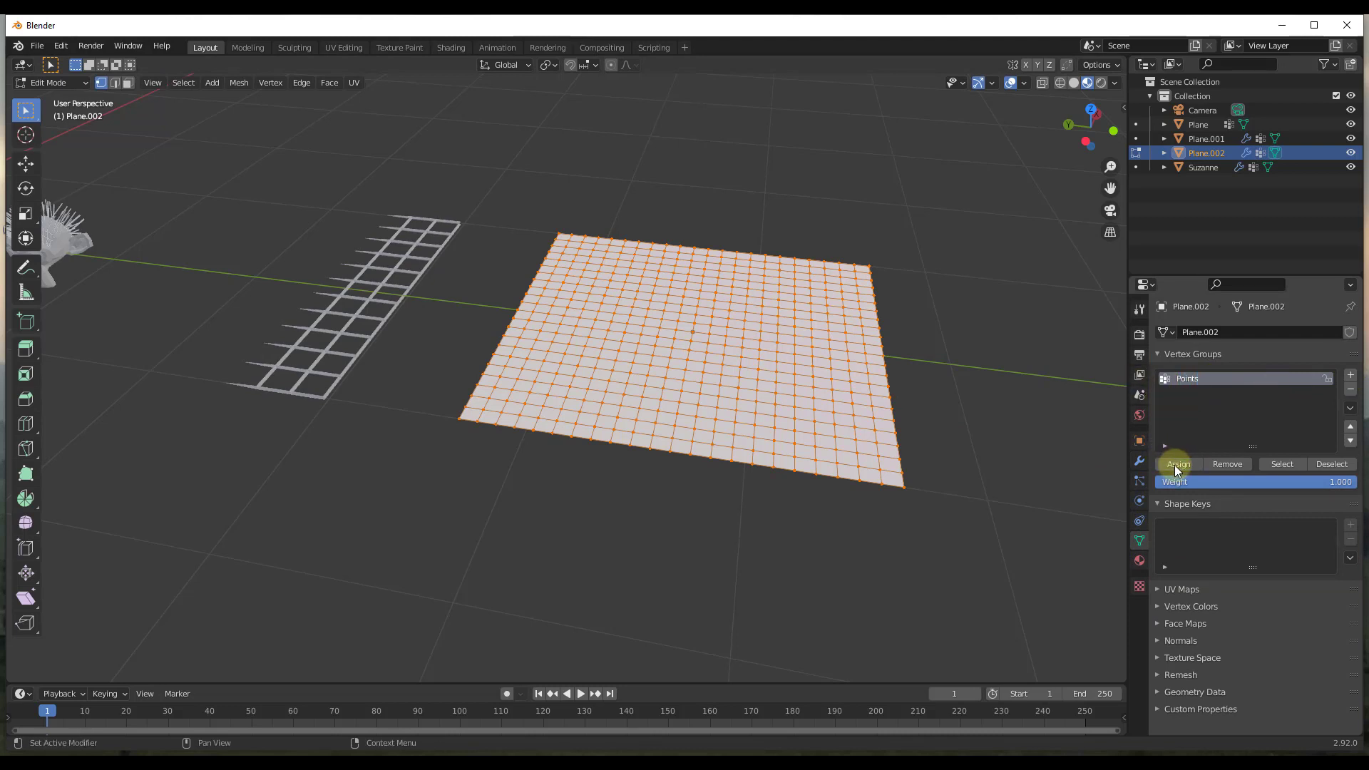
Step: Set the Vertex Weight Proximity modifier's vertex group to Points and return to Object Mode
left_click(1140, 461)
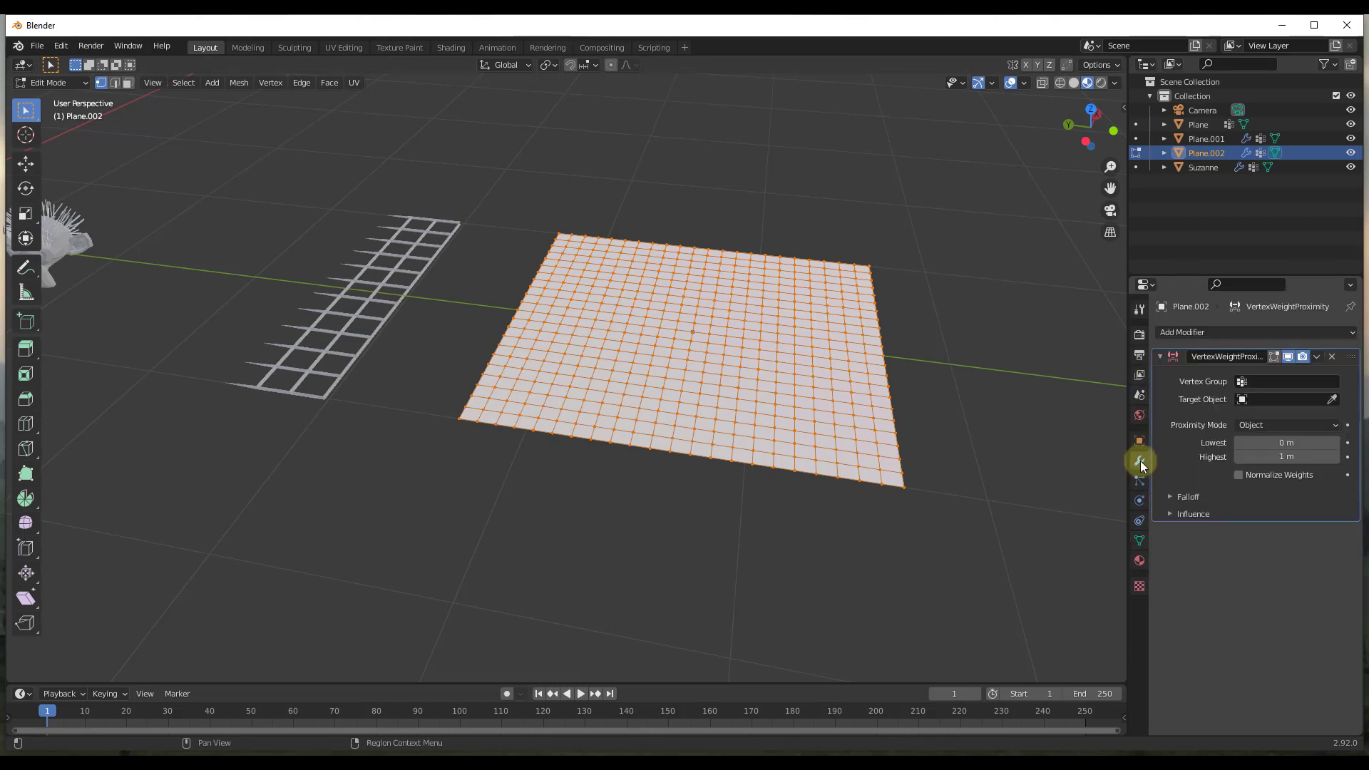
left_click(1260, 379)
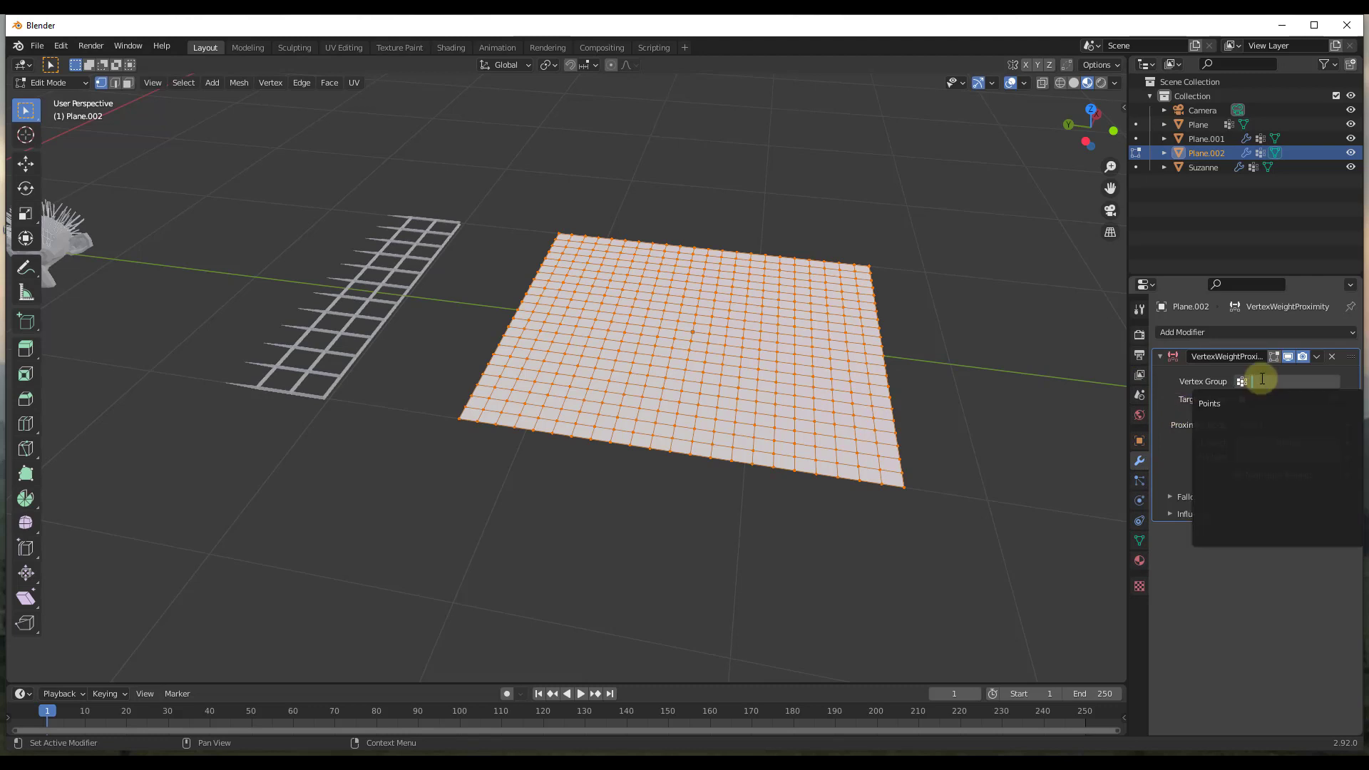
left_click(1225, 403)
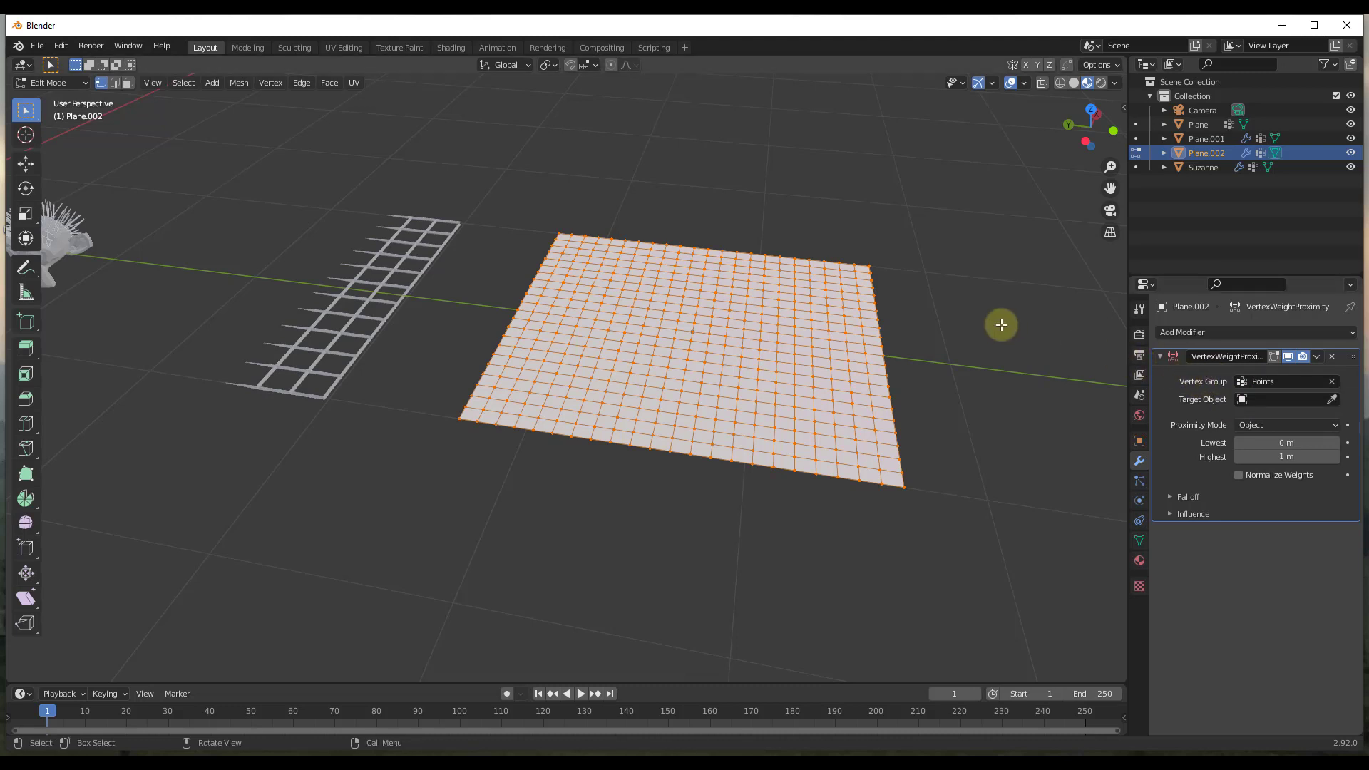
key("Tab")
Step: Add a UV sphere and move it about -5.67 m along Y to the centre of the new plane
middle_click_drag(859, 328, 826, 328)
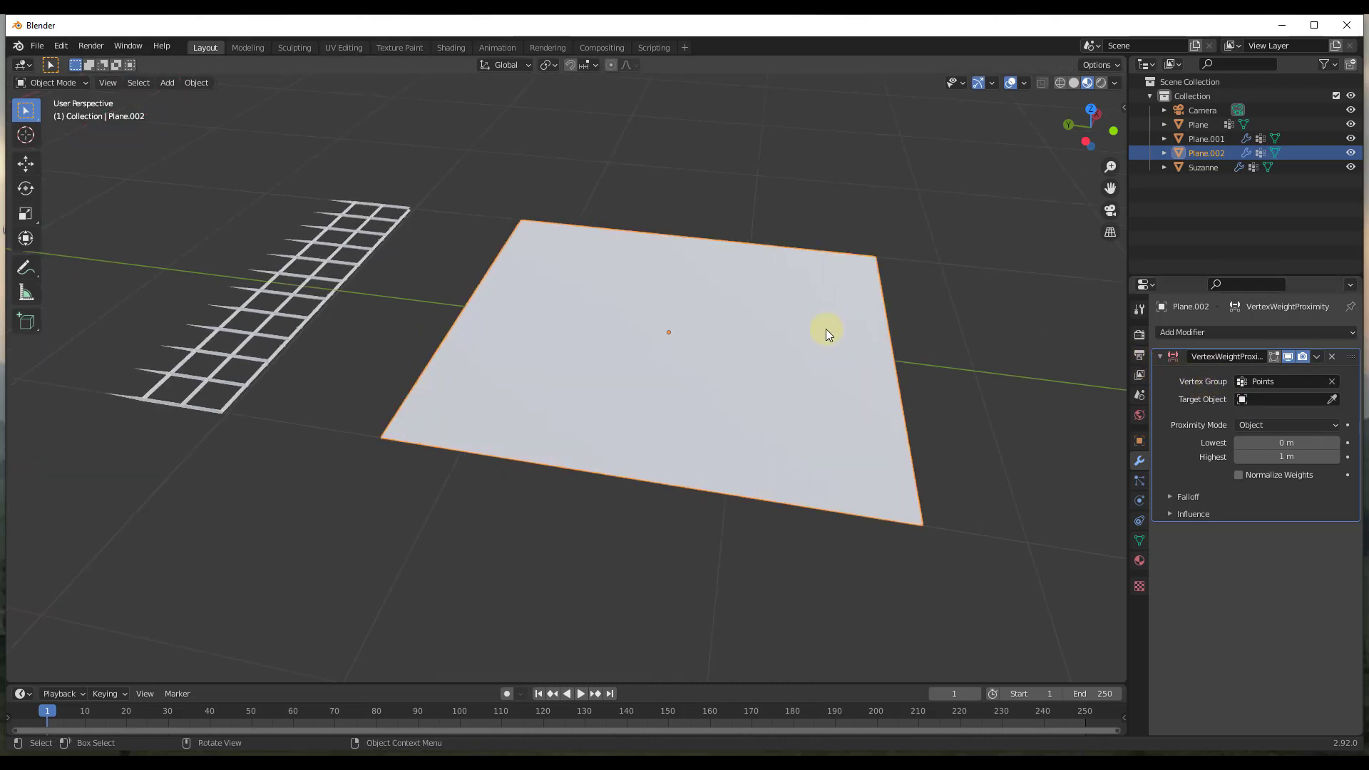
key("shift+a")
mouse_move(735, 334)
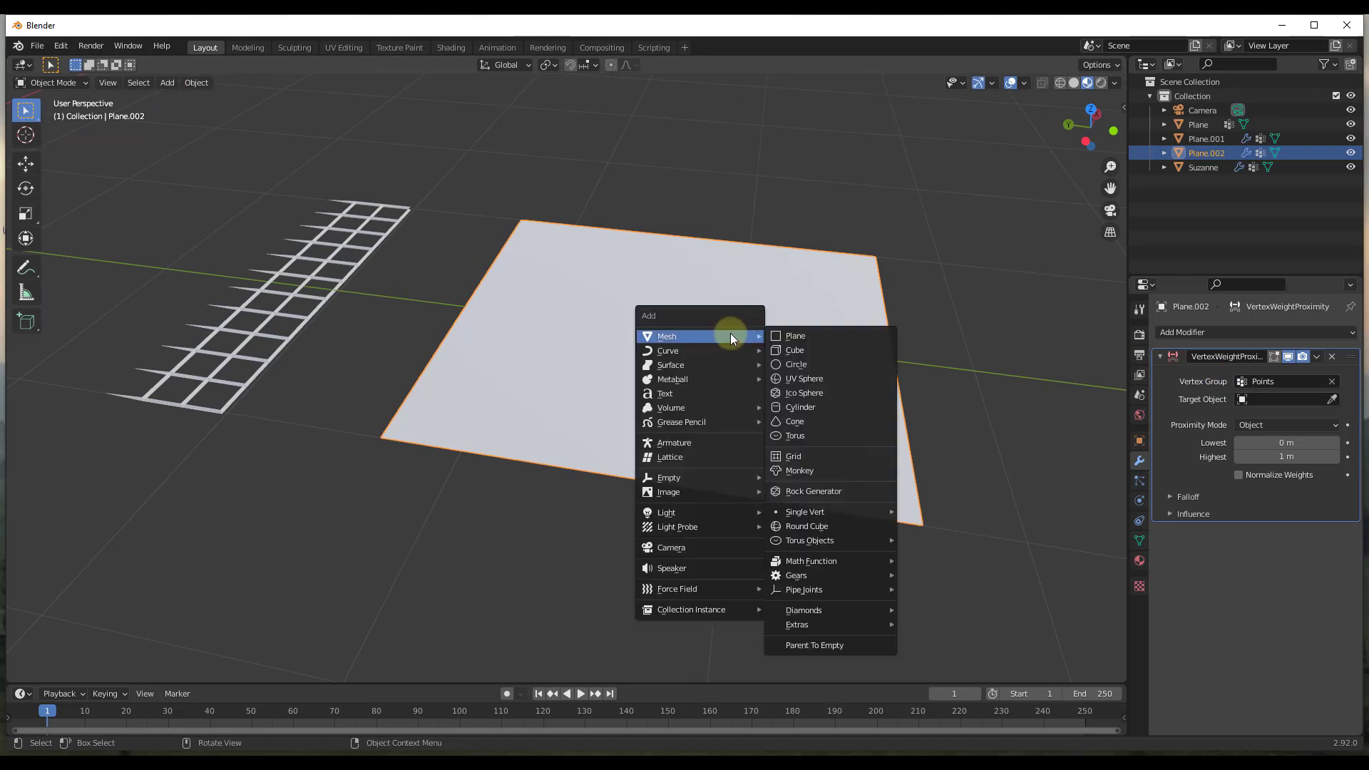
left_click(817, 380)
key("g")
key("y")
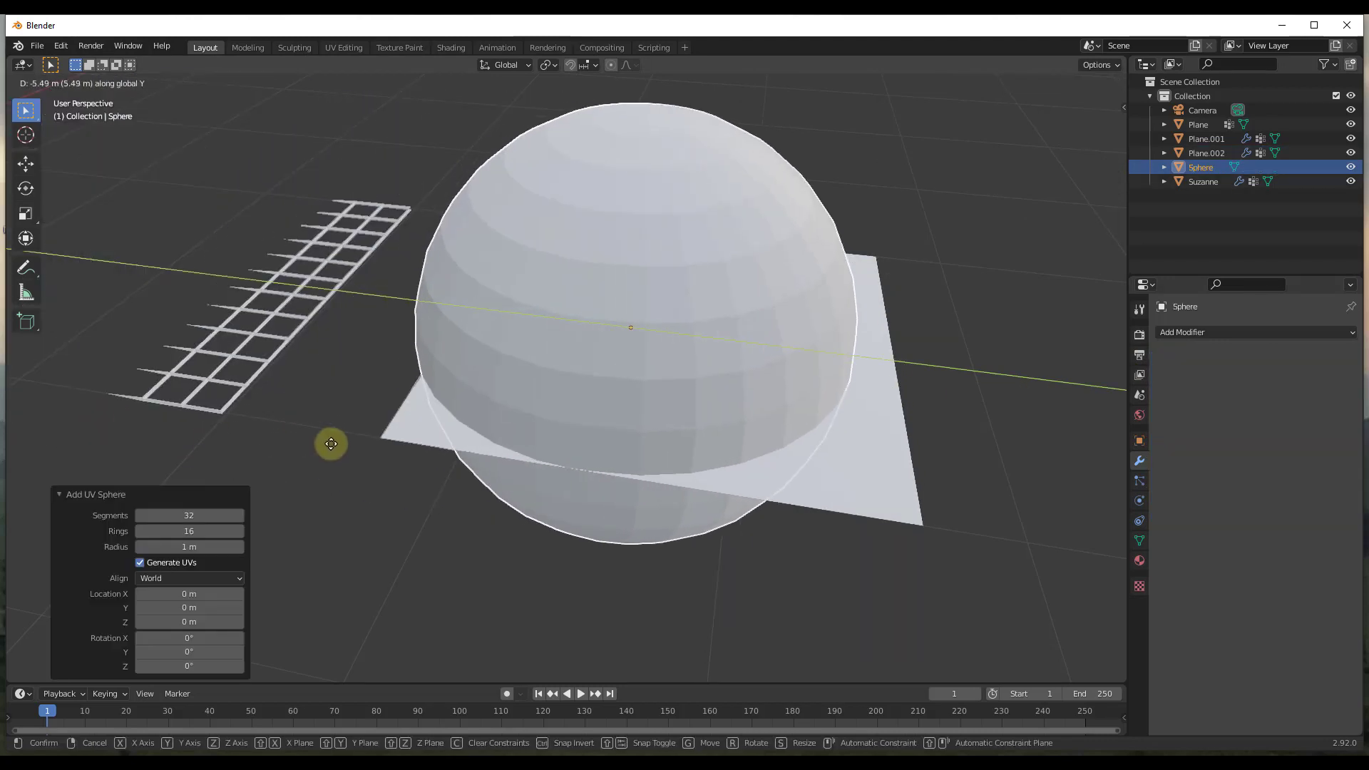
left_click(348, 430)
Step: Scale the sphere down to about 0.108 and apply its rotation and scale
key("s")
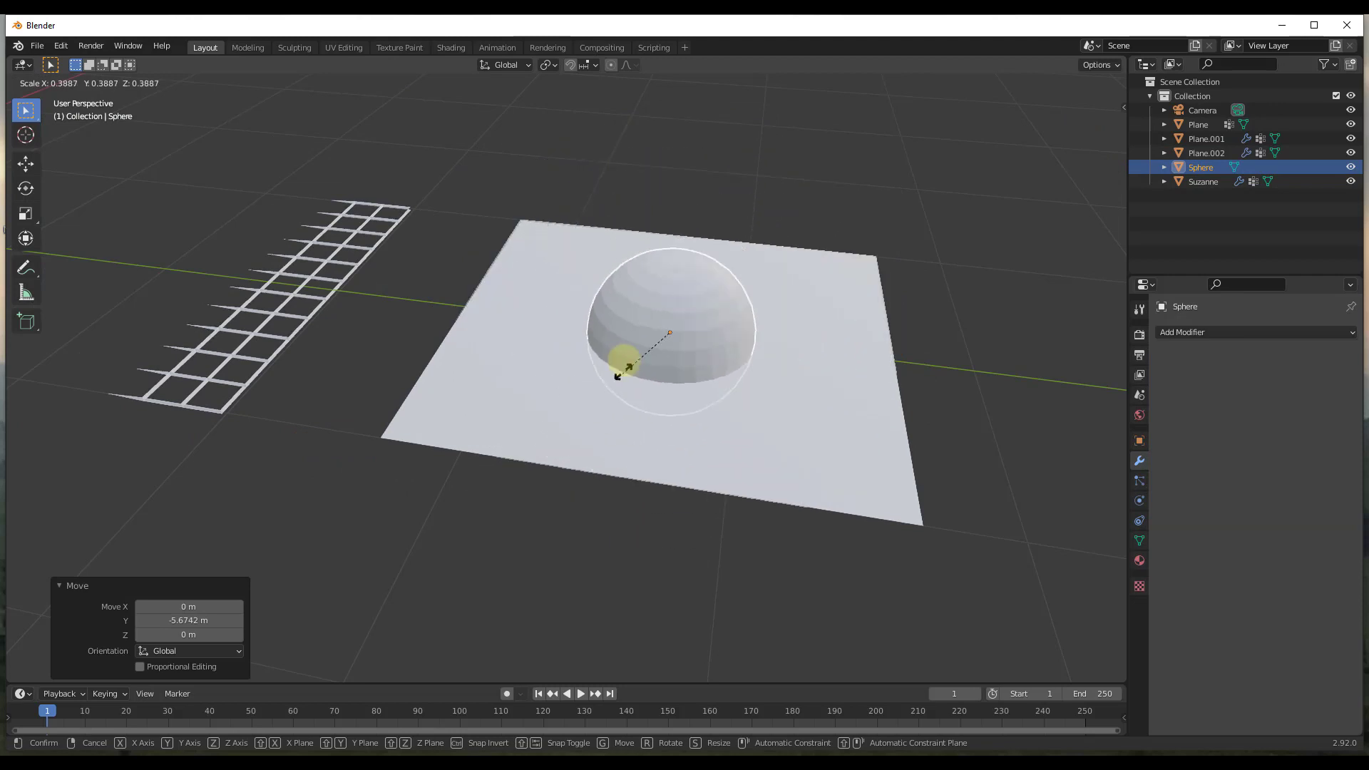
left_click(652, 341)
left_click(196, 82)
mouse_move(227, 106)
mouse_move(238, 154)
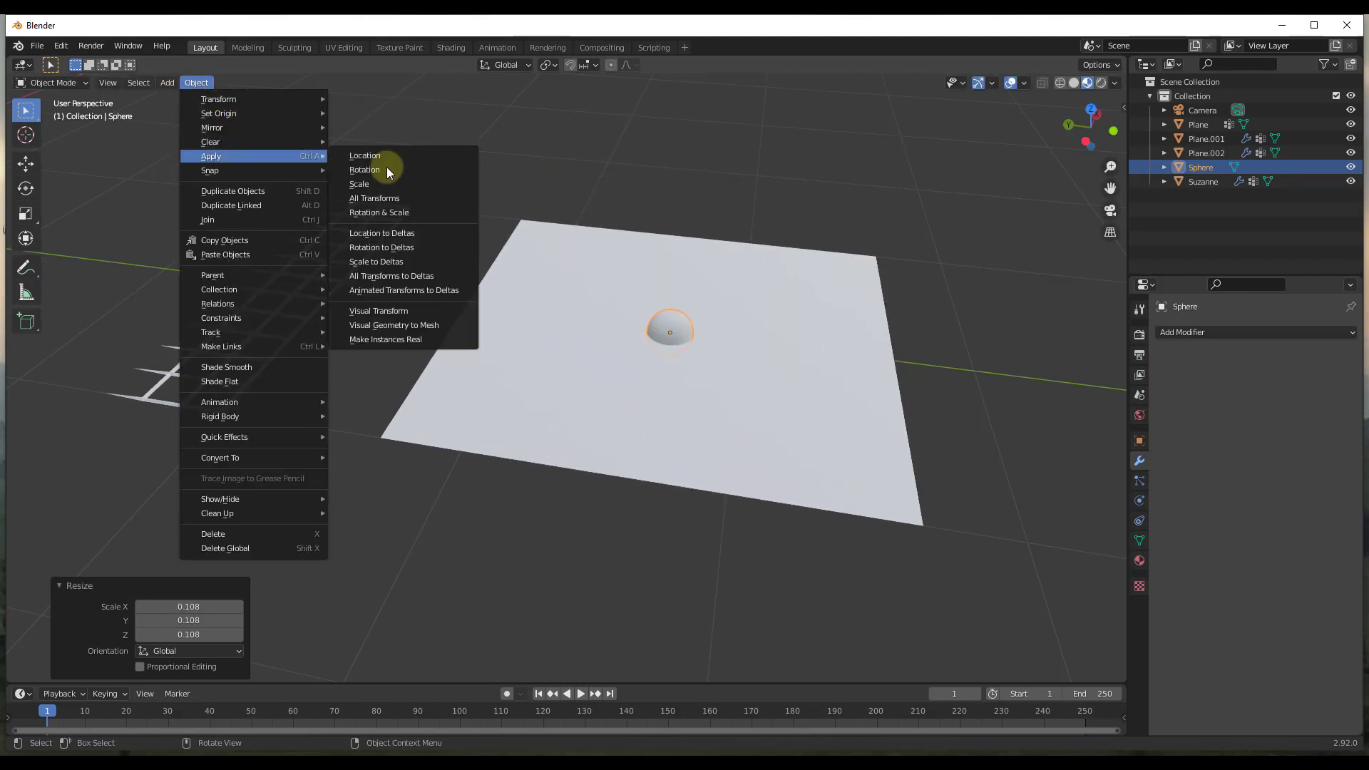
left_click(396, 212)
Step: Set the target object of the large plane's Vertex Weight Proximity modifier to Sphere
middle_click_drag(828, 325, 819, 328)
left_click(806, 360)
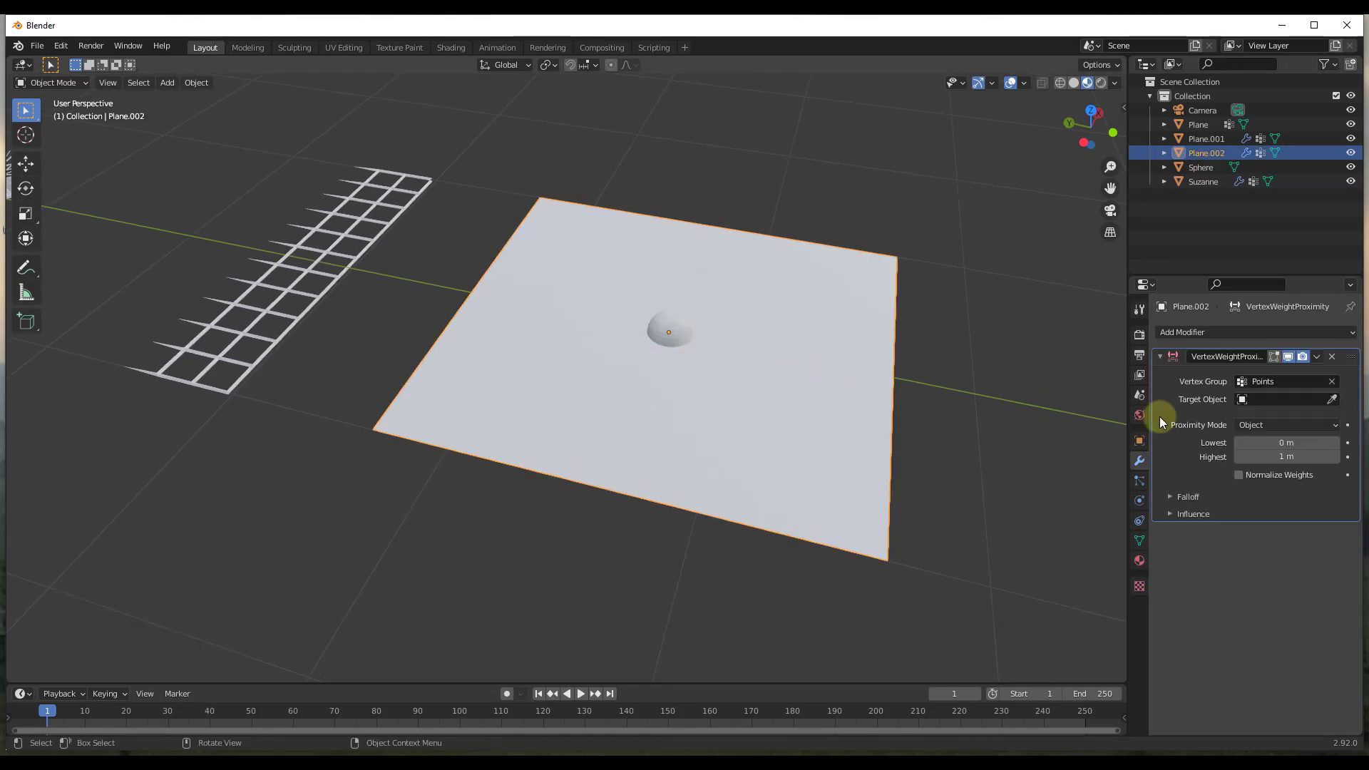
left_click(1297, 399)
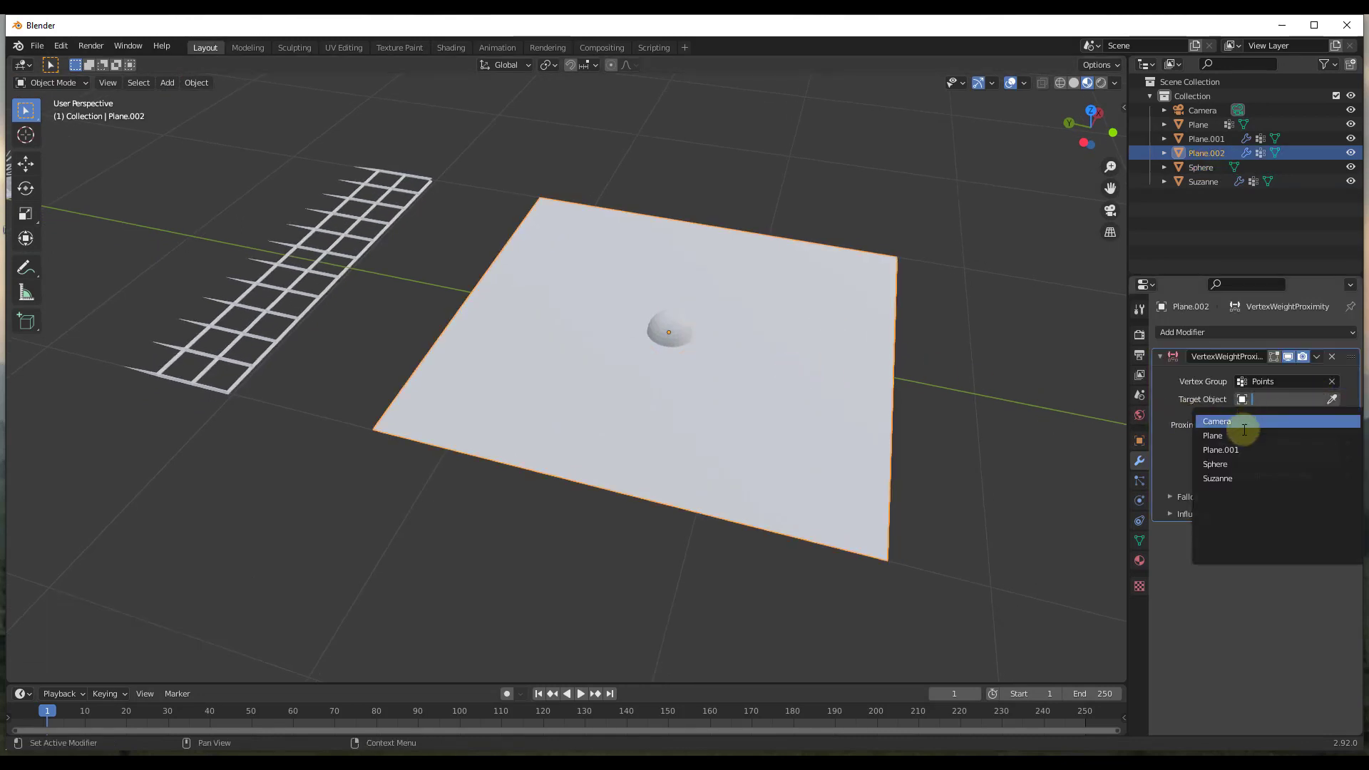
left_click(1233, 464)
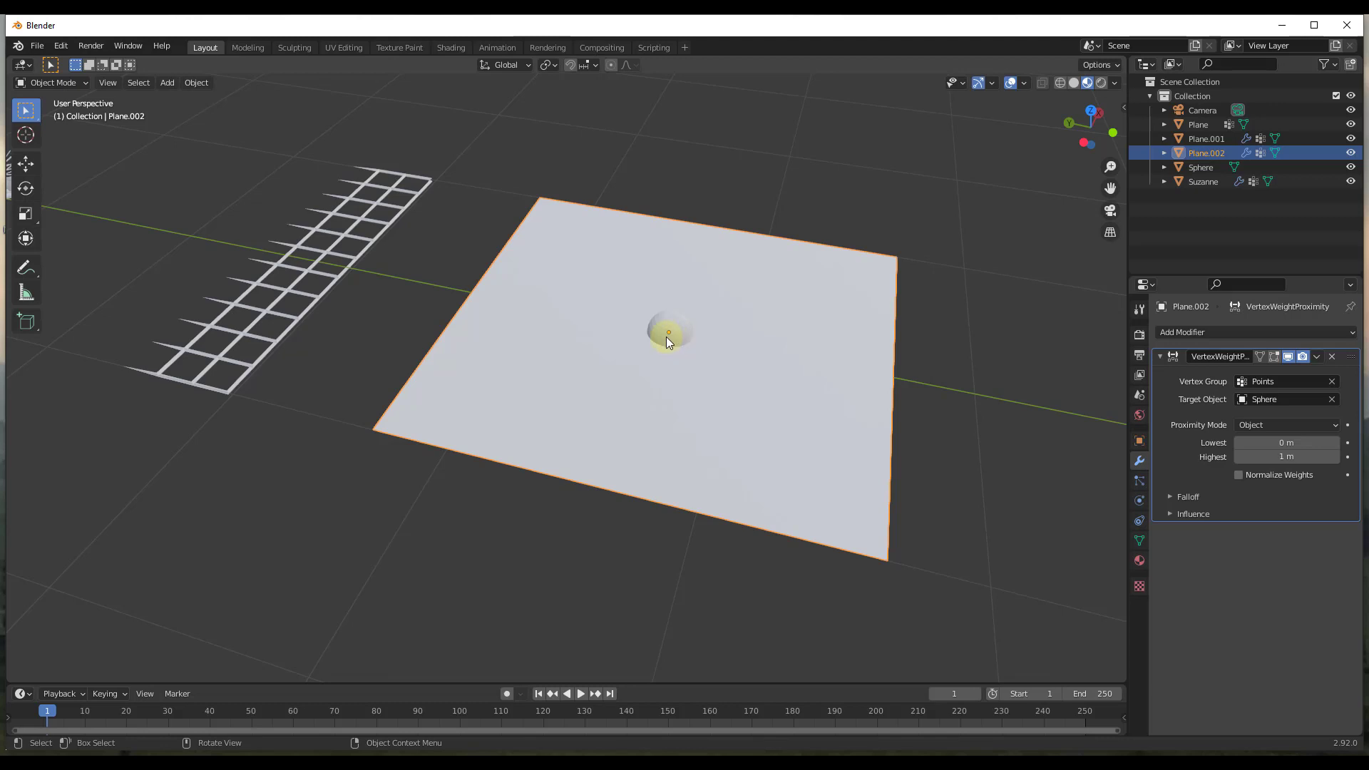
Step: In Weight Paint mode, set the Vertex Weight Proximity modifier's proximity mode to Geometry and its Highest distance to 0.7 m
left_click(51, 82)
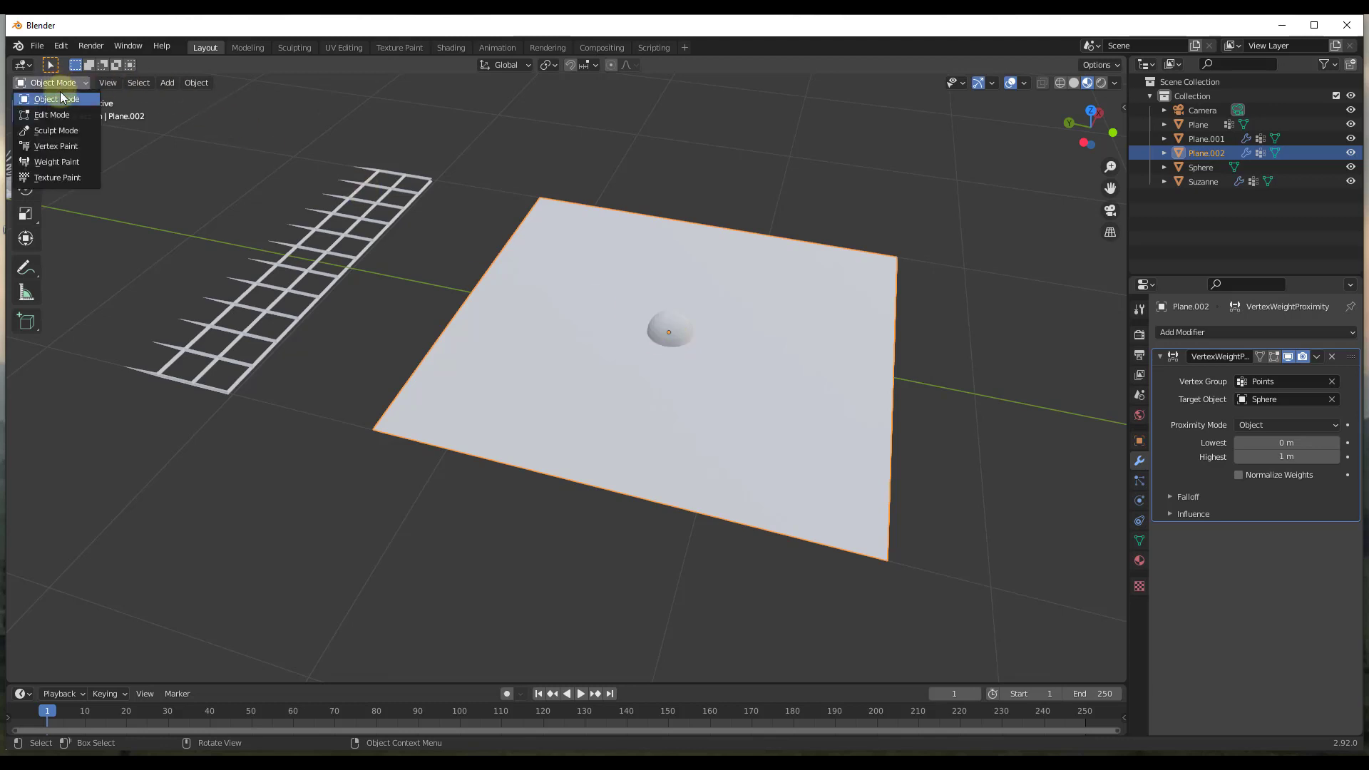
left_click(70, 160)
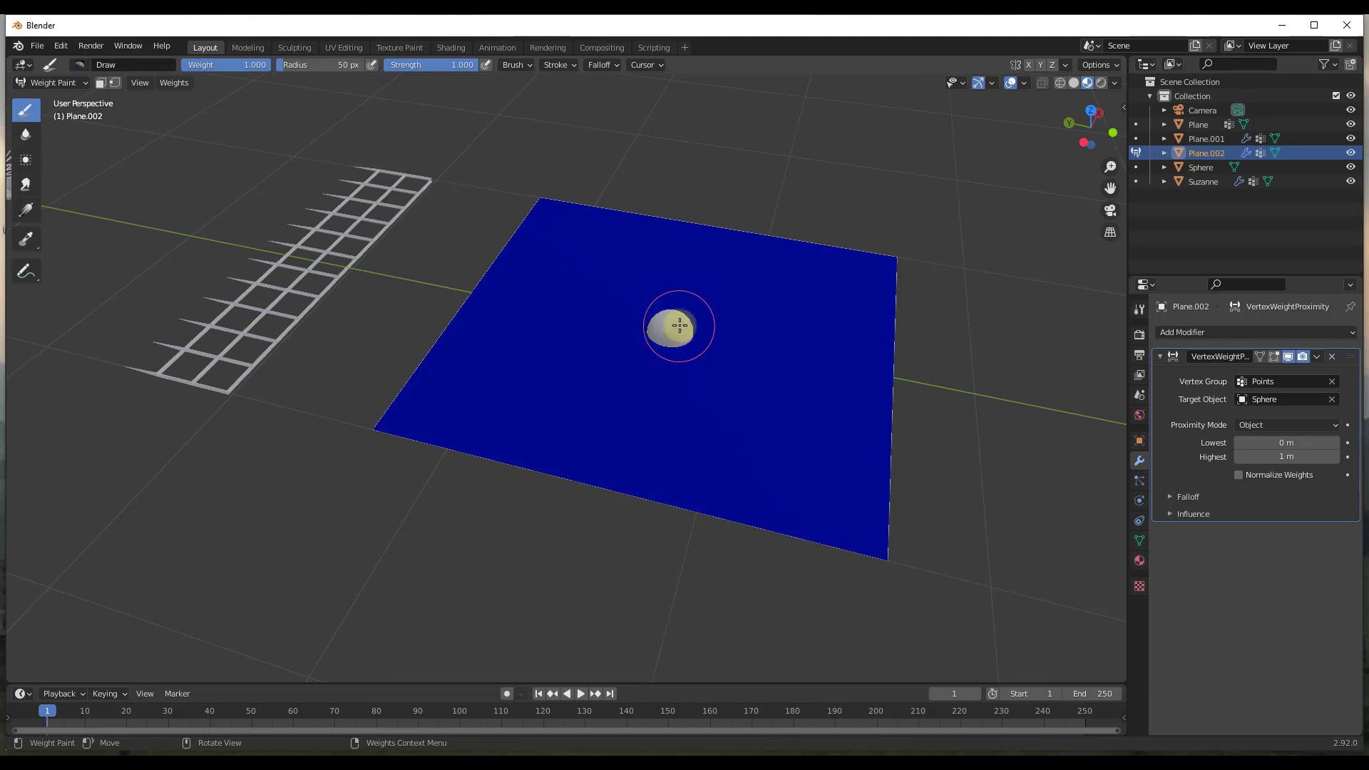
left_click(1277, 424)
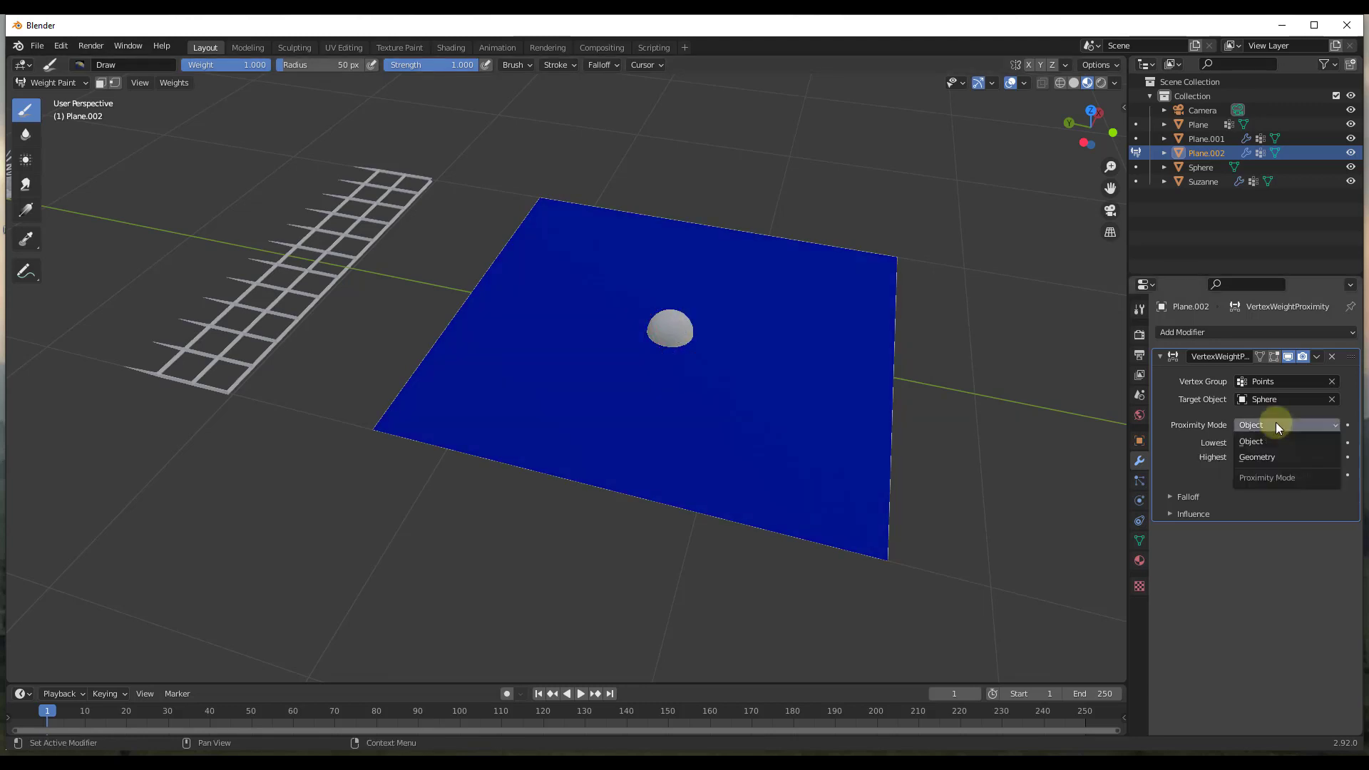
left_click(1259, 451)
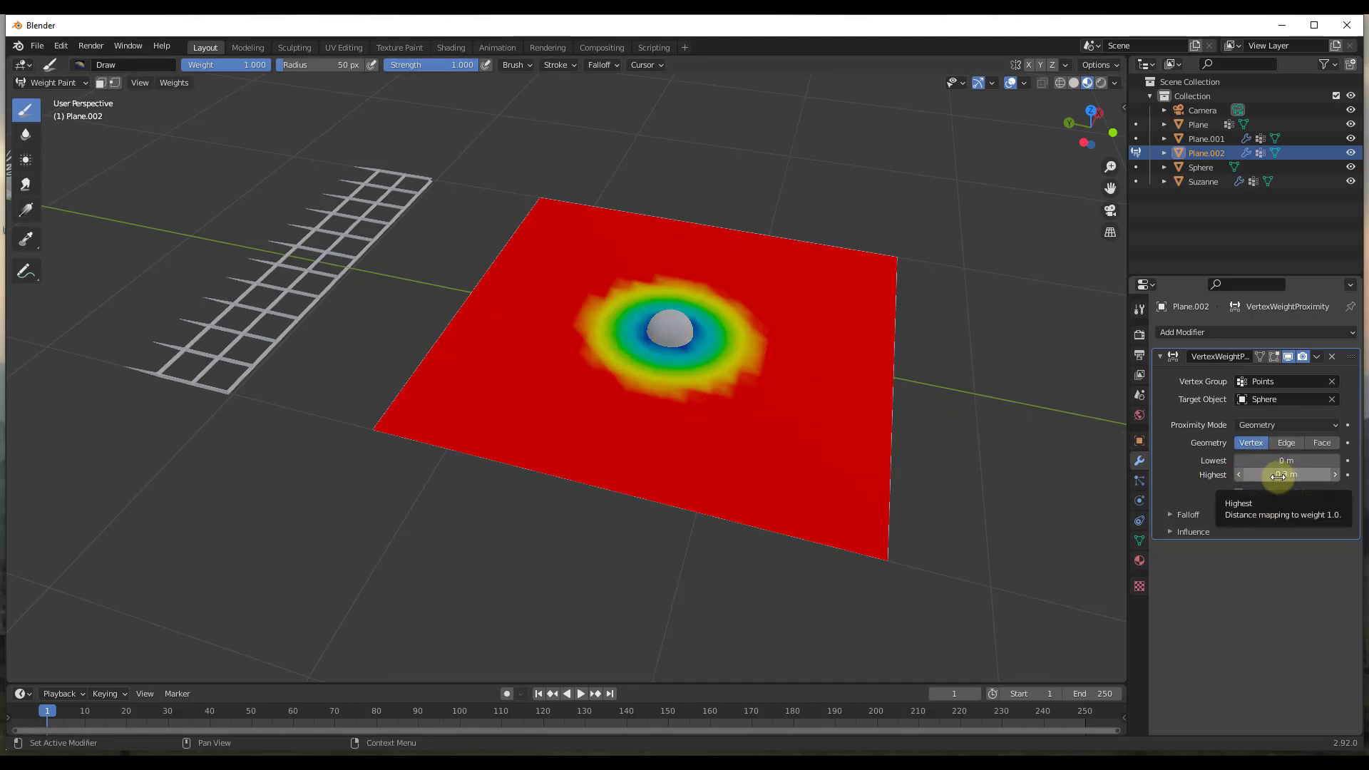
left_click_drag(1278, 476, 1287, 472)
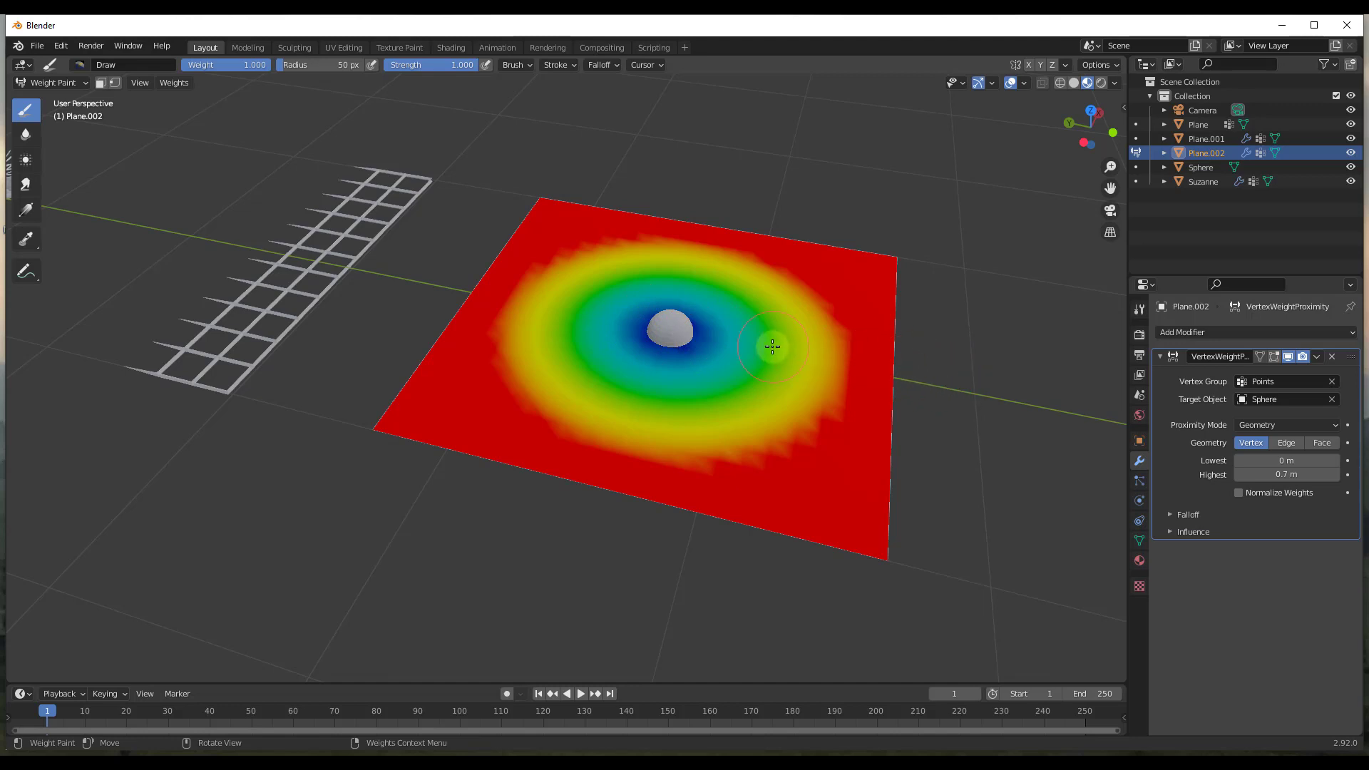
Step: Return to Object Mode and move the sphere horizontally about 0.74 m in X and -0.73 m in Y towards the plane's corner
left_click(57, 83)
left_click(57, 99)
left_click(657, 327)
key("g")
key("shift+z")
left_click(832, 274)
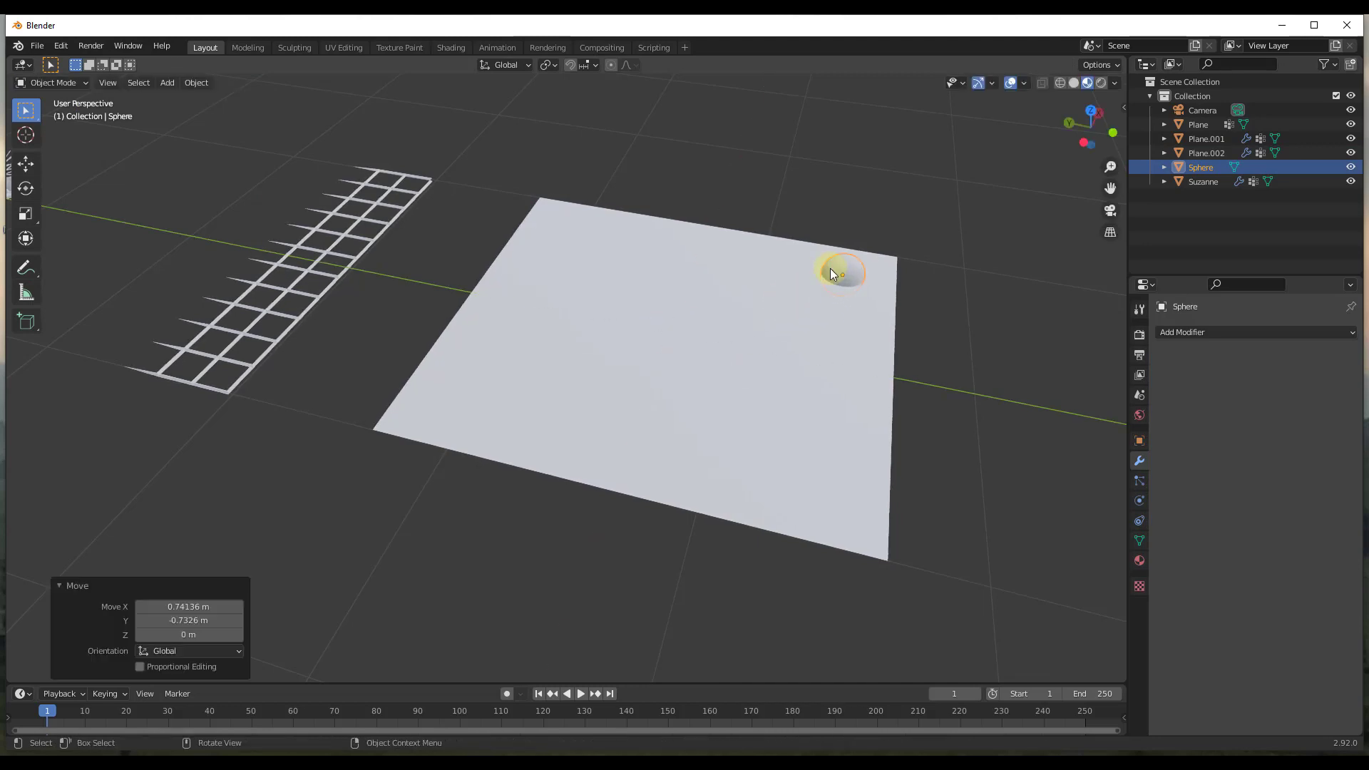
left_click(53, 82)
left_click(73, 168)
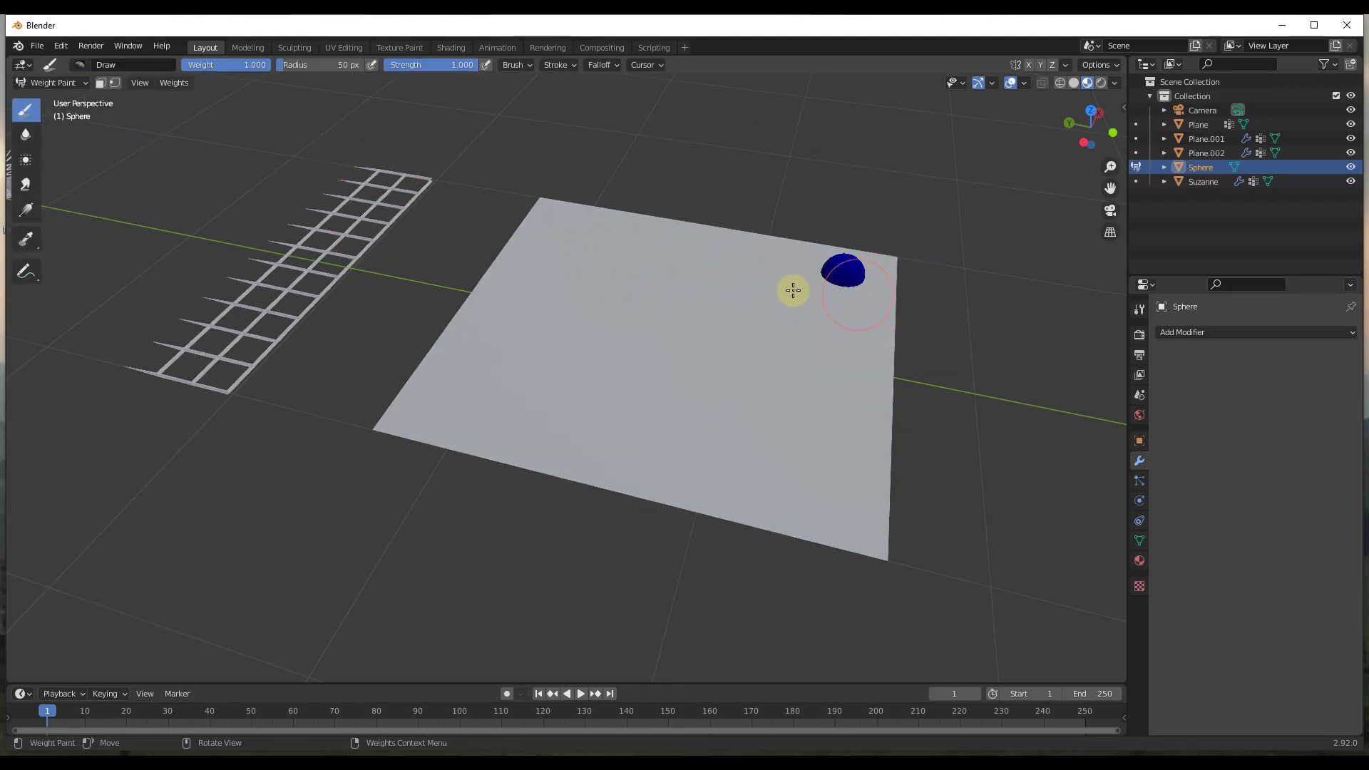
left_click(51, 82)
left_click(55, 97)
Step: View the large plane's proximity weights around the moved sphere in Weight Paint mode
left_click(570, 278)
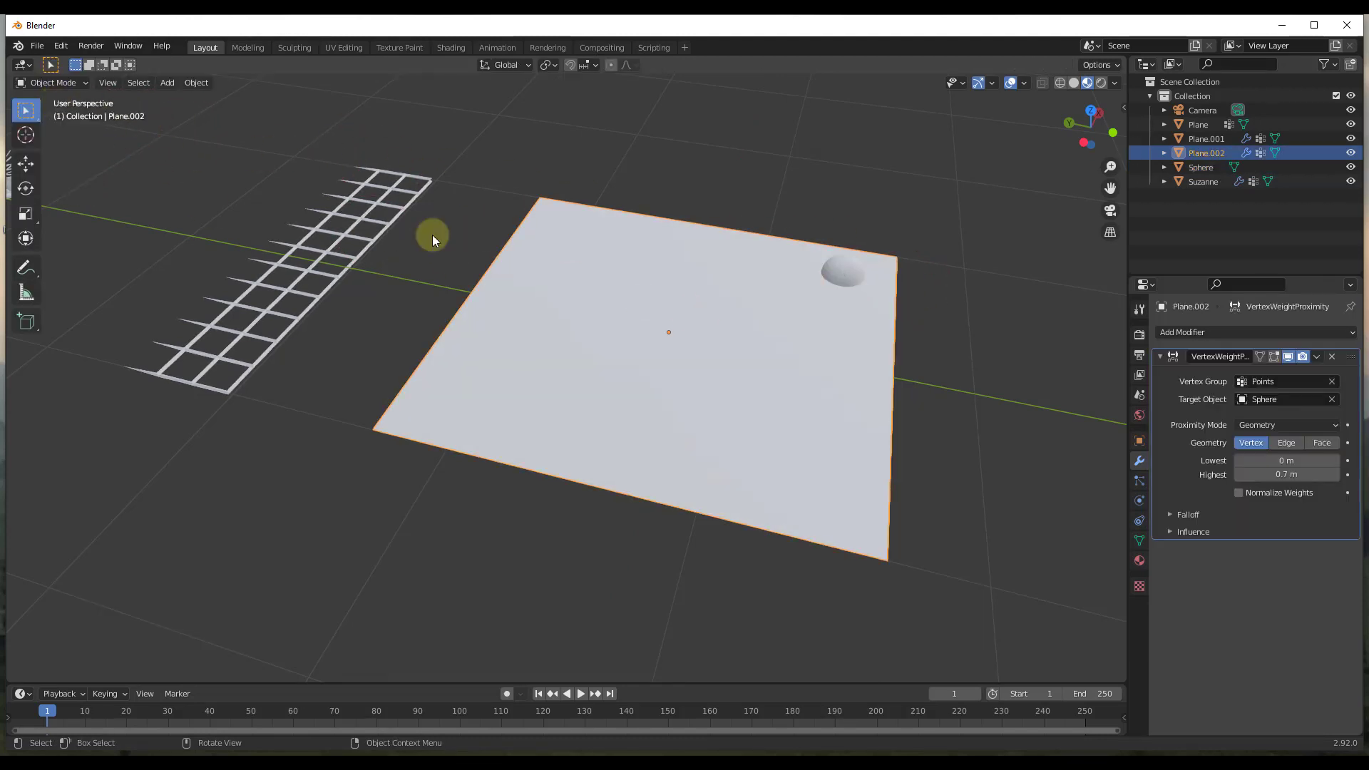
left_click(51, 83)
left_click(62, 164)
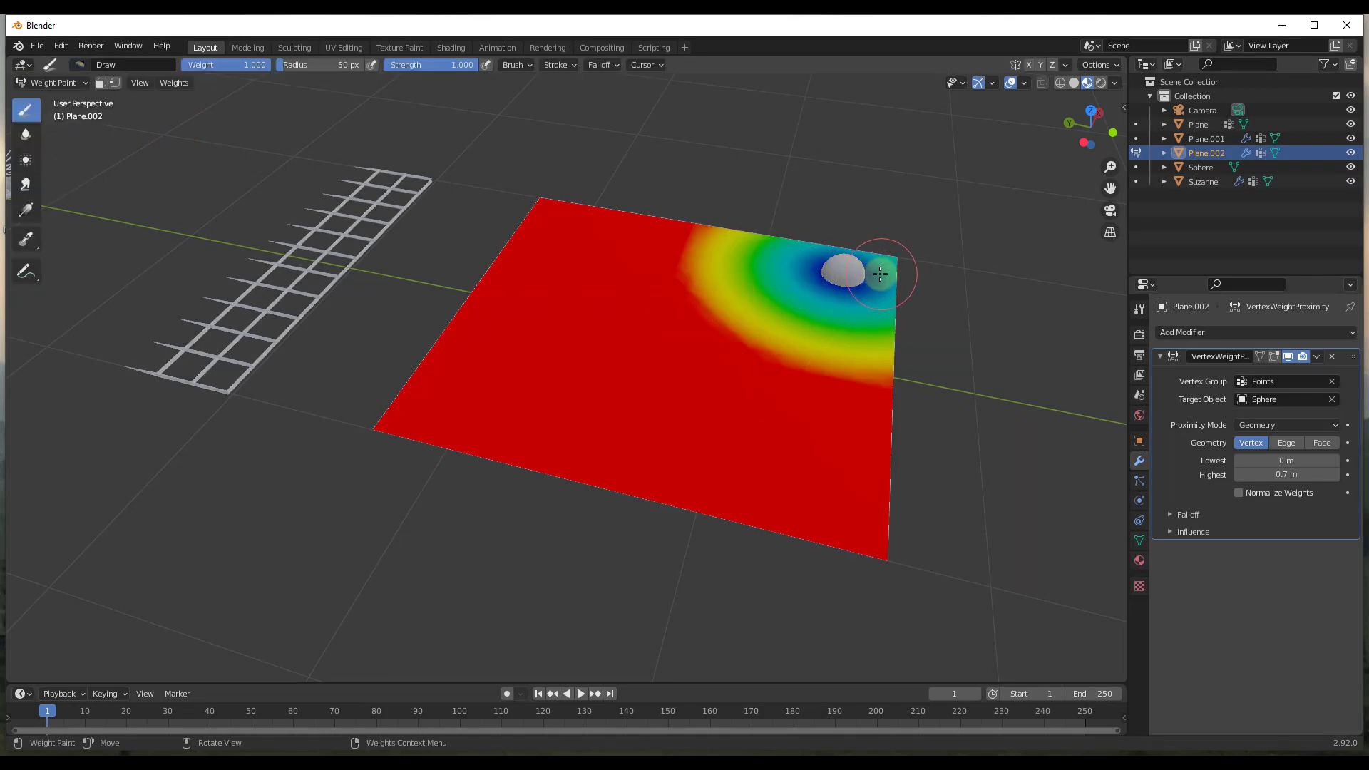
key("Tab")
key("Tab")
Step: Return to Object Mode and add a Displace modifier to the large plane
left_click(52, 82)
left_click(47, 100)
left_click(840, 276)
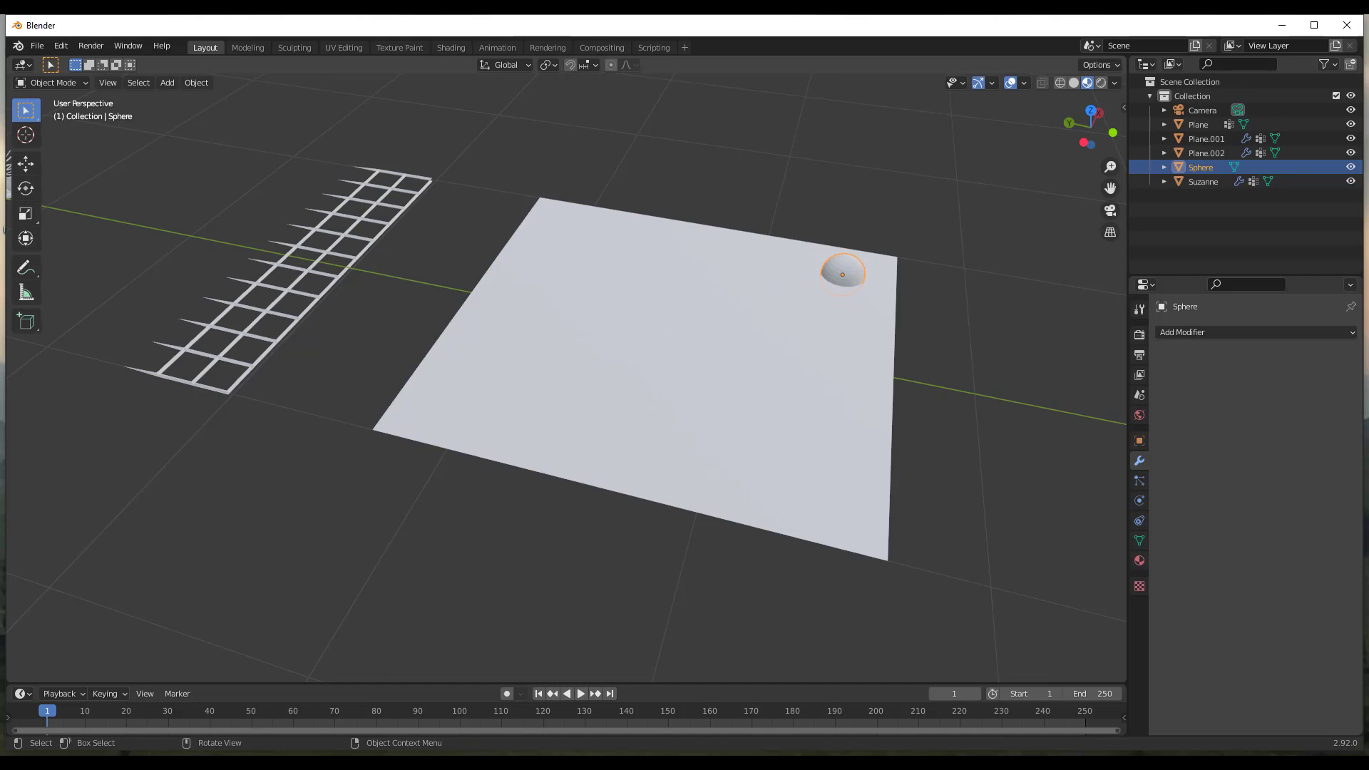
left_click(630, 398)
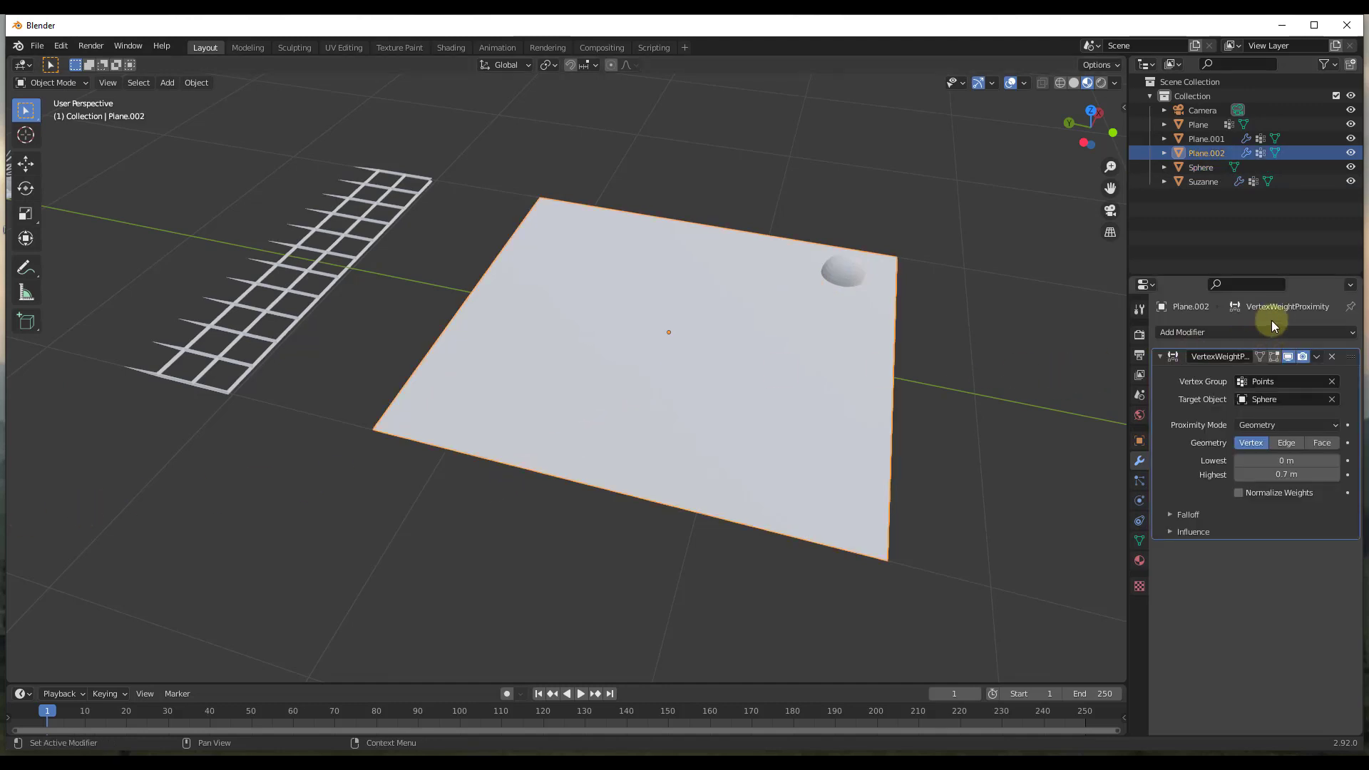
left_click(1242, 331)
left_click(1199, 420)
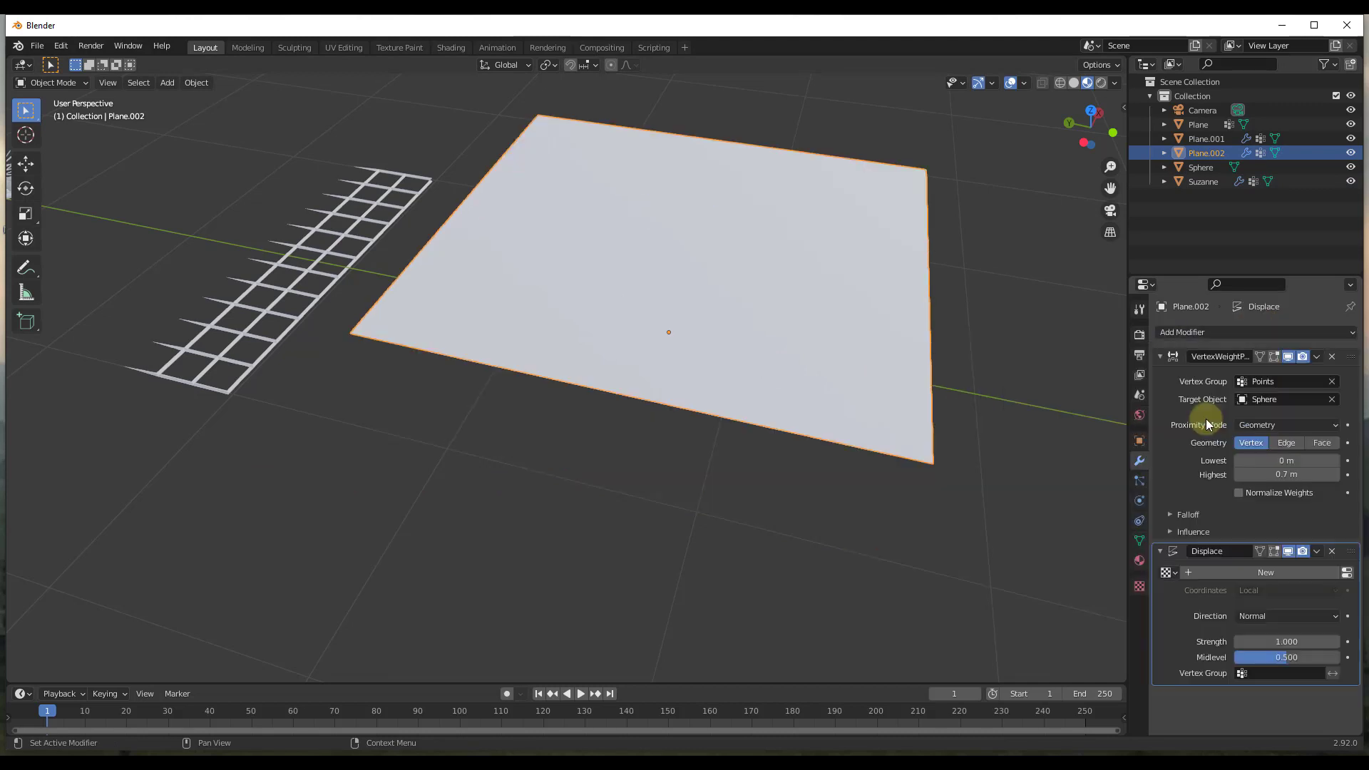
Step: Limit the Displace modifier to the Points vertex group
middle_click_drag(832, 437, 841, 370)
scroll(834, 342, "down", 4)
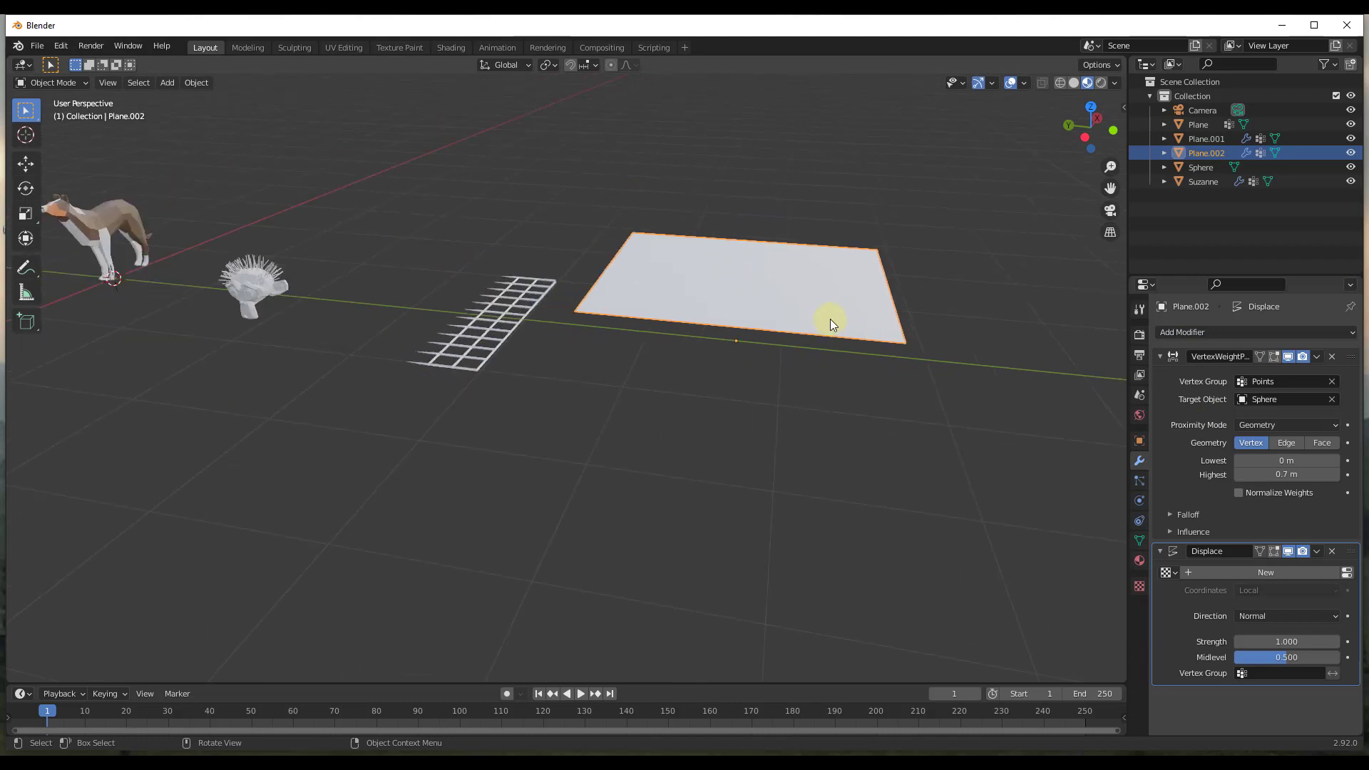
middle_click_drag(871, 314, 833, 314)
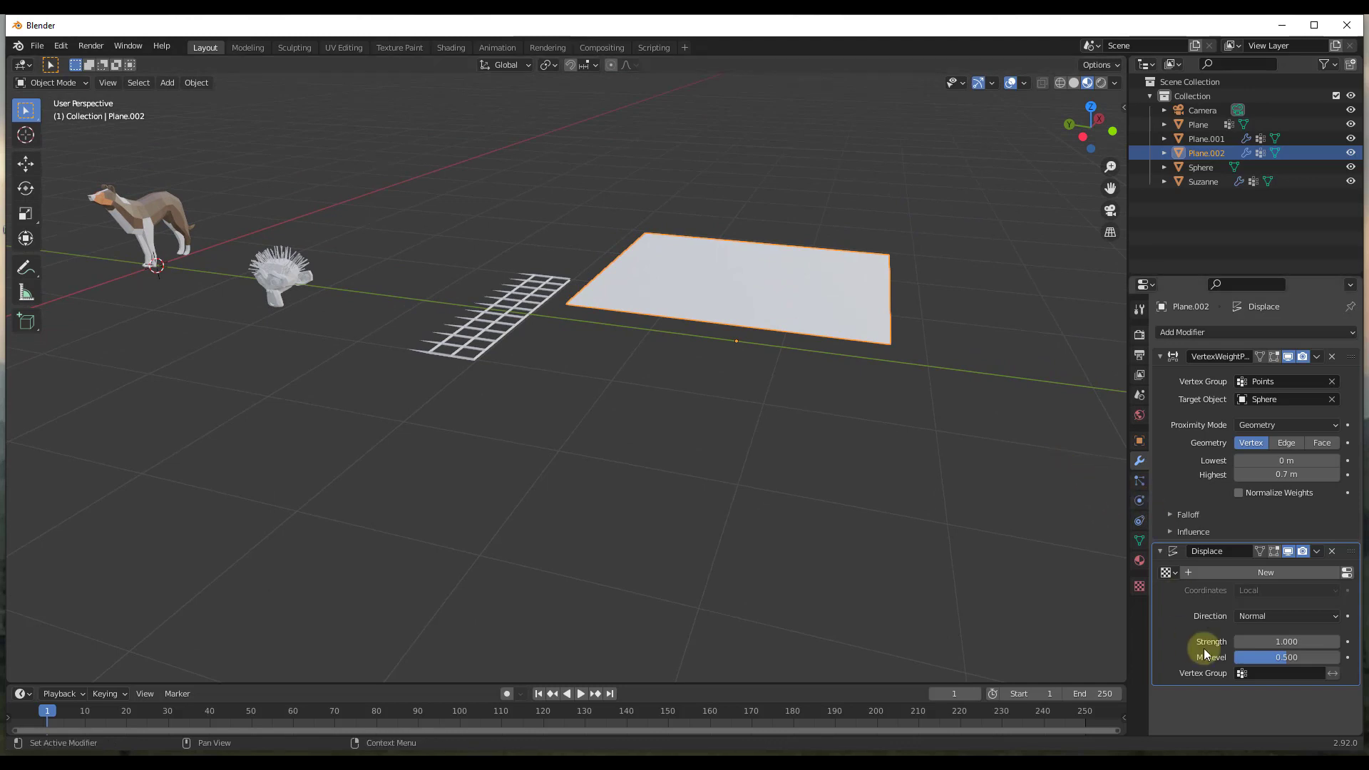
left_click(1254, 673)
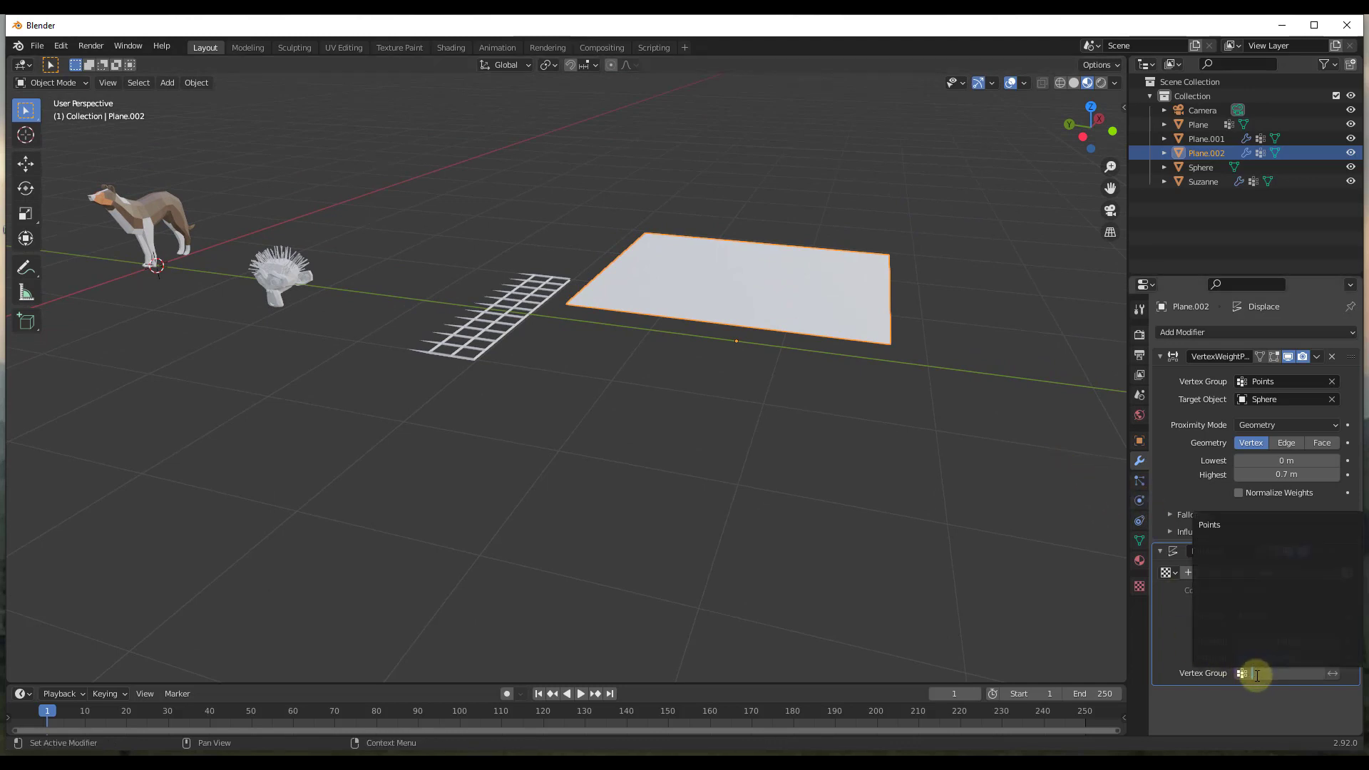
left_click(1210, 525)
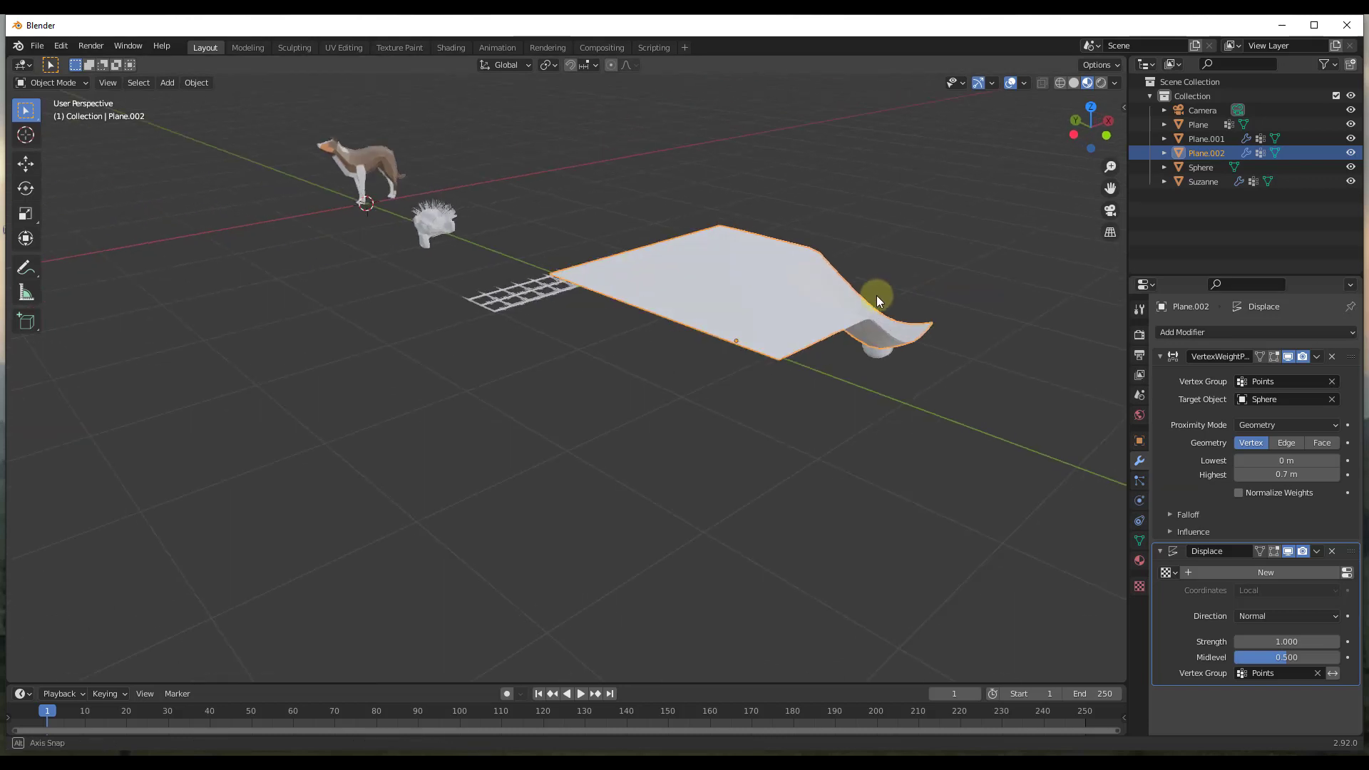
Step: Move the sphere about -0.66 m in X and 0.81 m in Y, back towards the middle of the plane
middle_click_drag(876, 296, 662, 353)
left_click(869, 340)
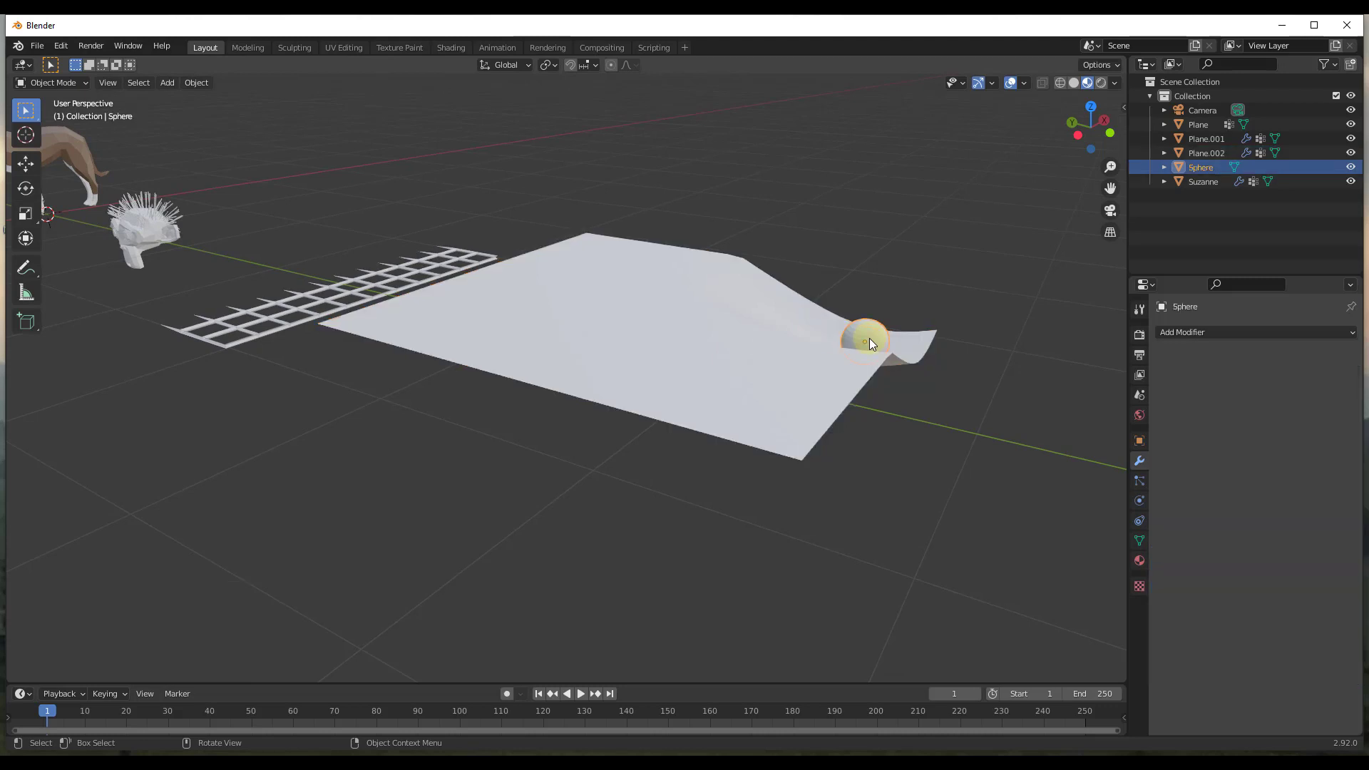
scroll(855, 350, "up", 2)
key("g")
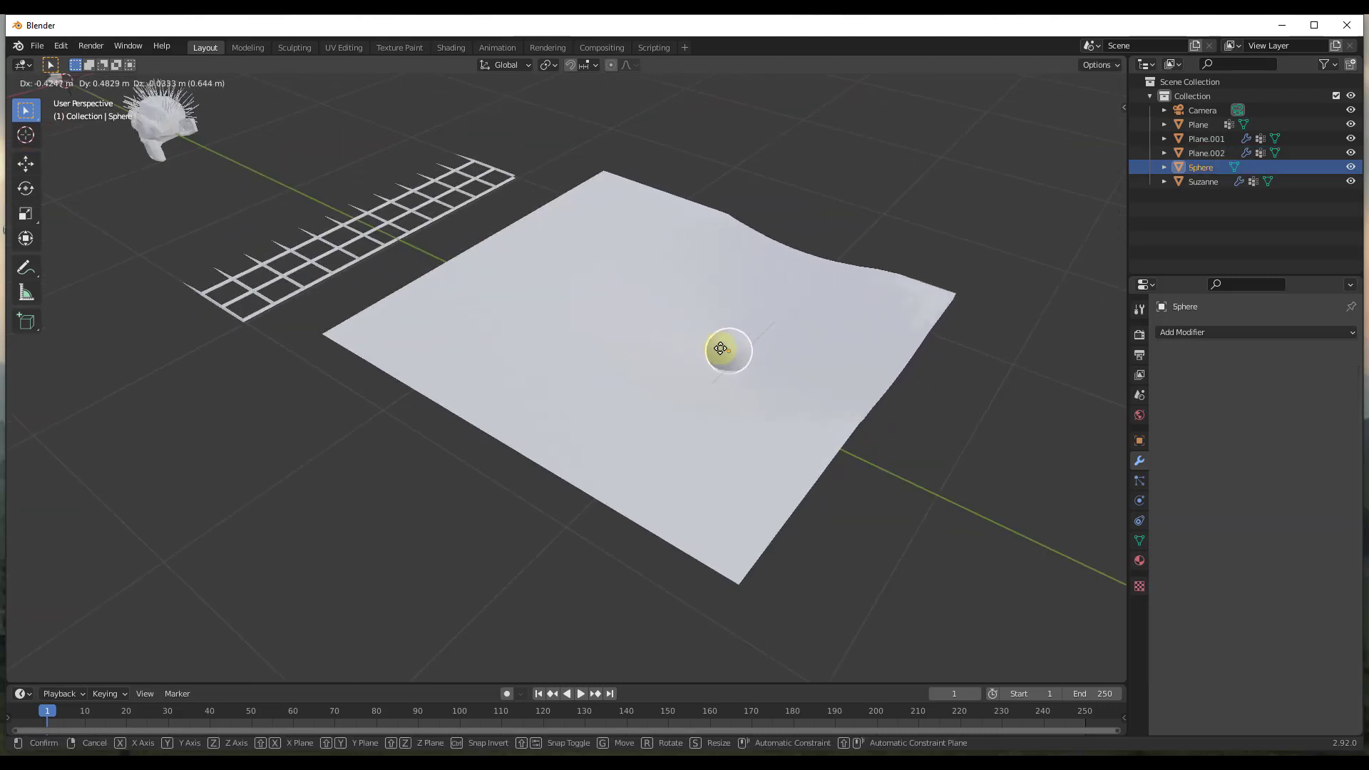
left_click(642, 340)
Step: Turn on the wireframe overlay in the viewport and set the plane's Displace strength to 0.7
left_click(1024, 83)
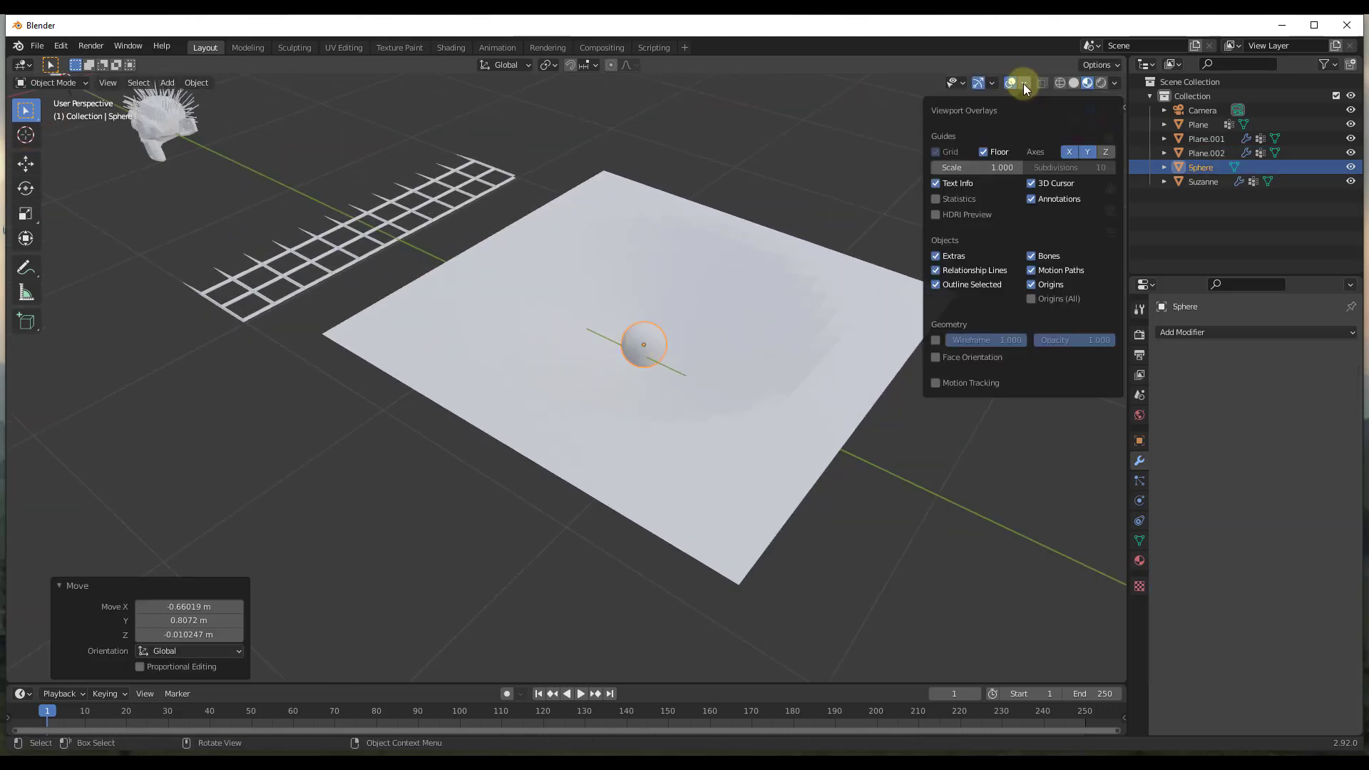
left_click(936, 340)
middle_click_drag(790, 325, 678, 339)
left_click(679, 341)
Step: Move the sphere across the plane with the Z axis locked, placing it about 0.05 m in X and 0.06 m in Y away
key("g")
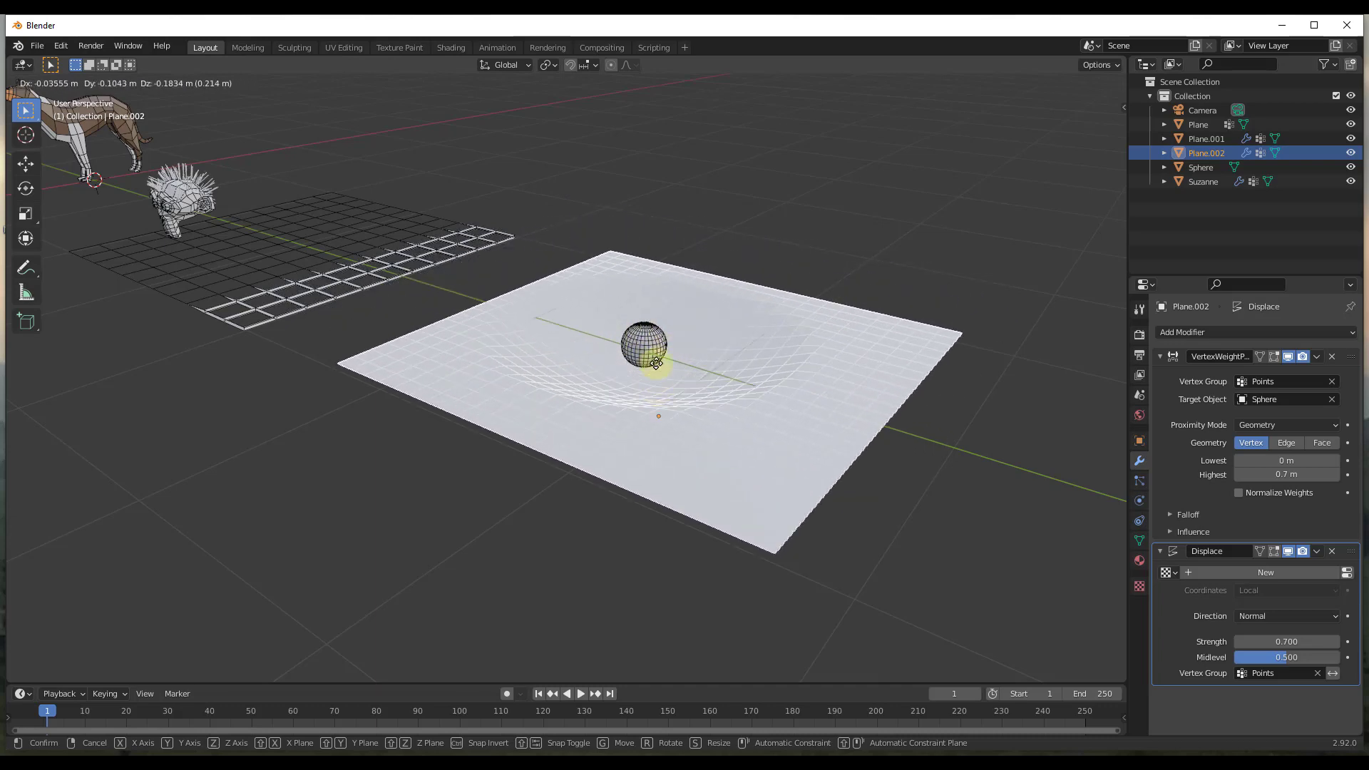
left_click(646, 363)
left_click(646, 344)
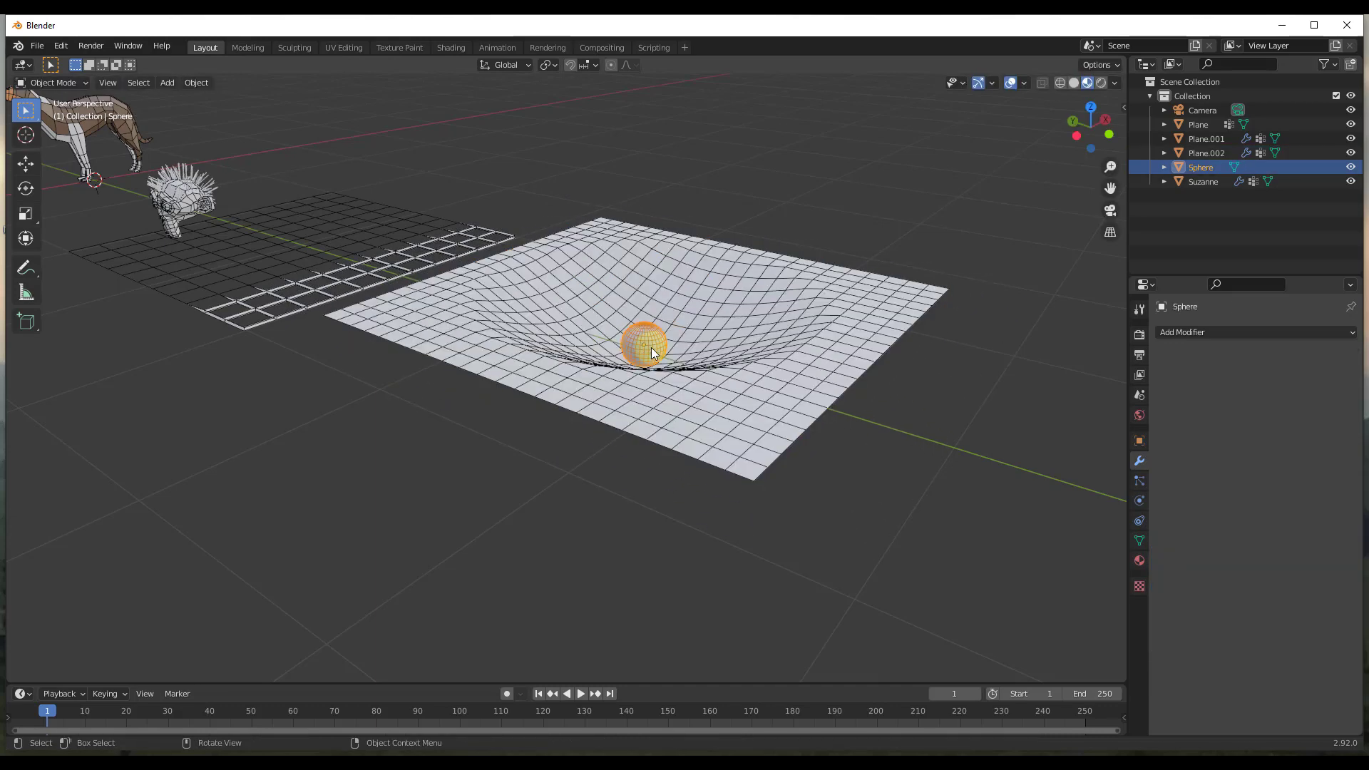
key("g")
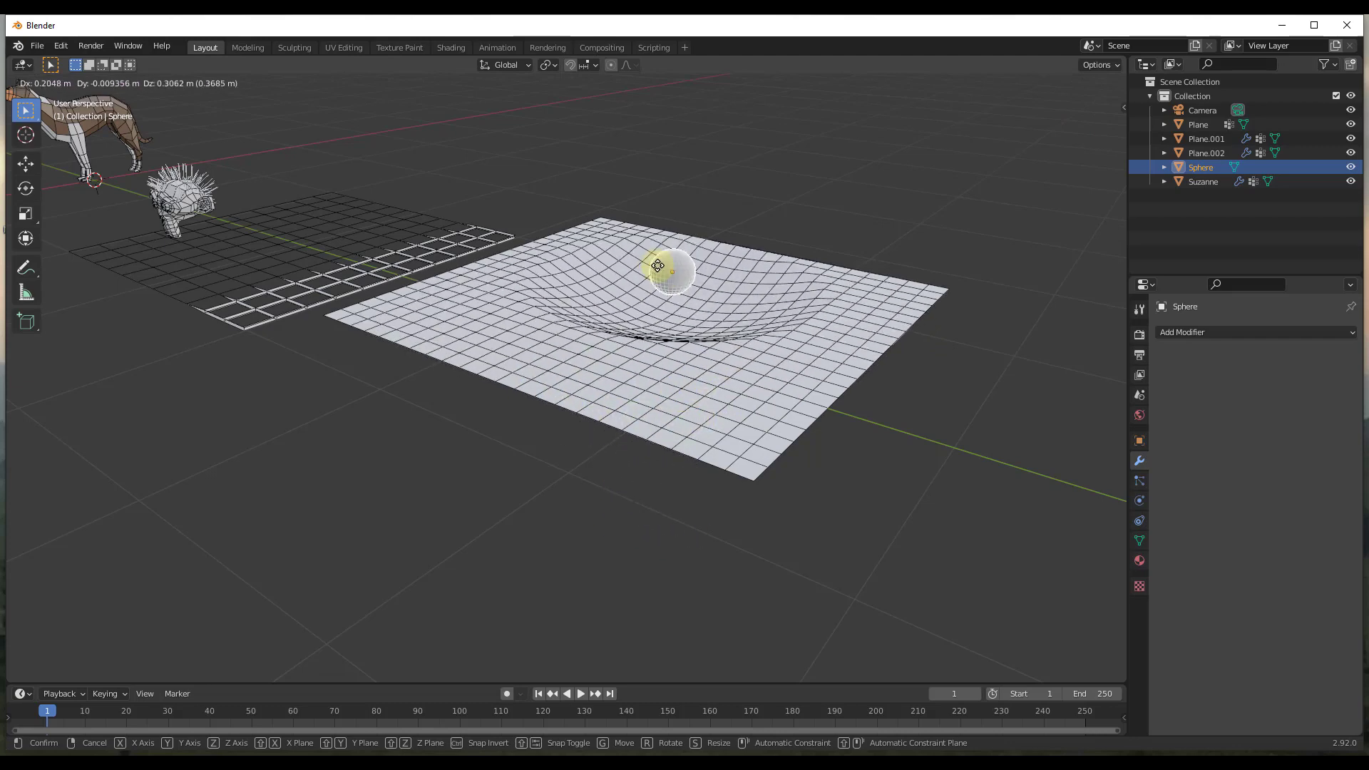
key("shift+z")
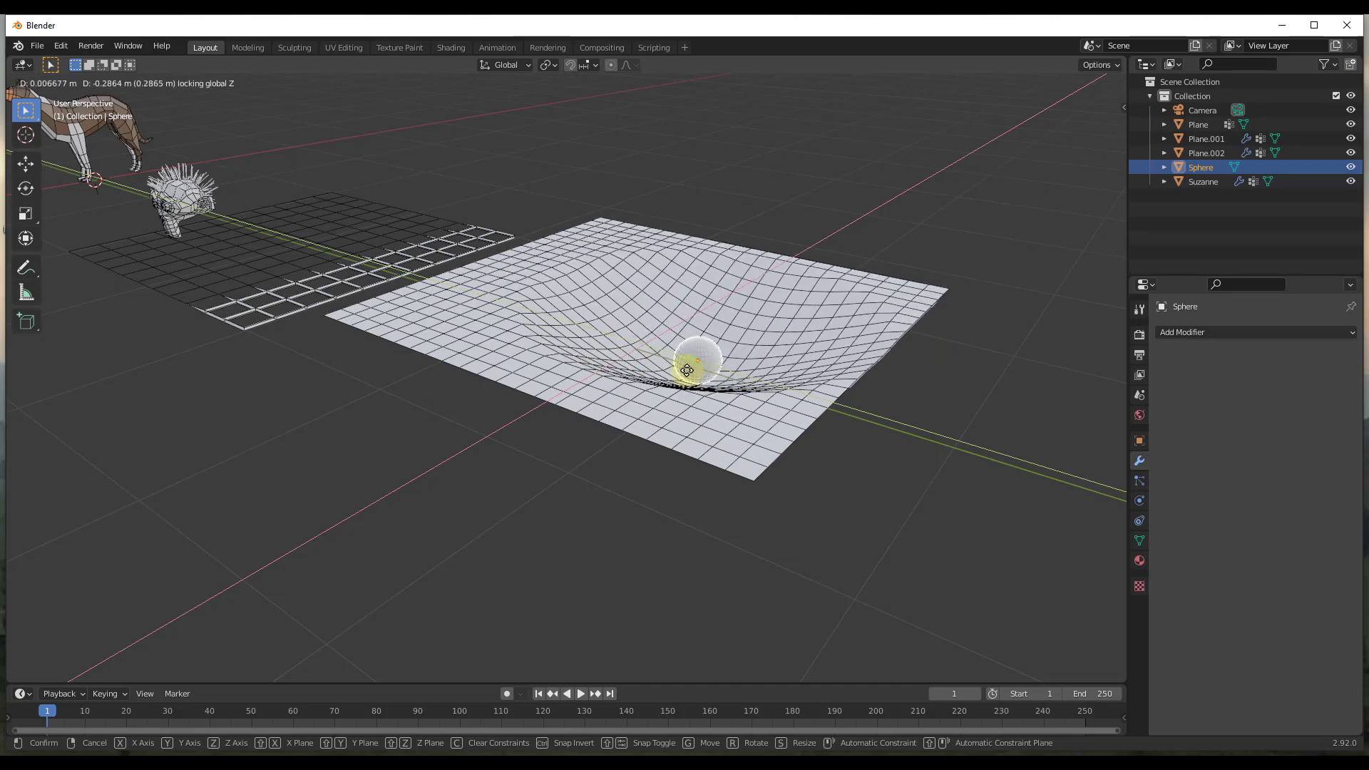
left_click(657, 361)
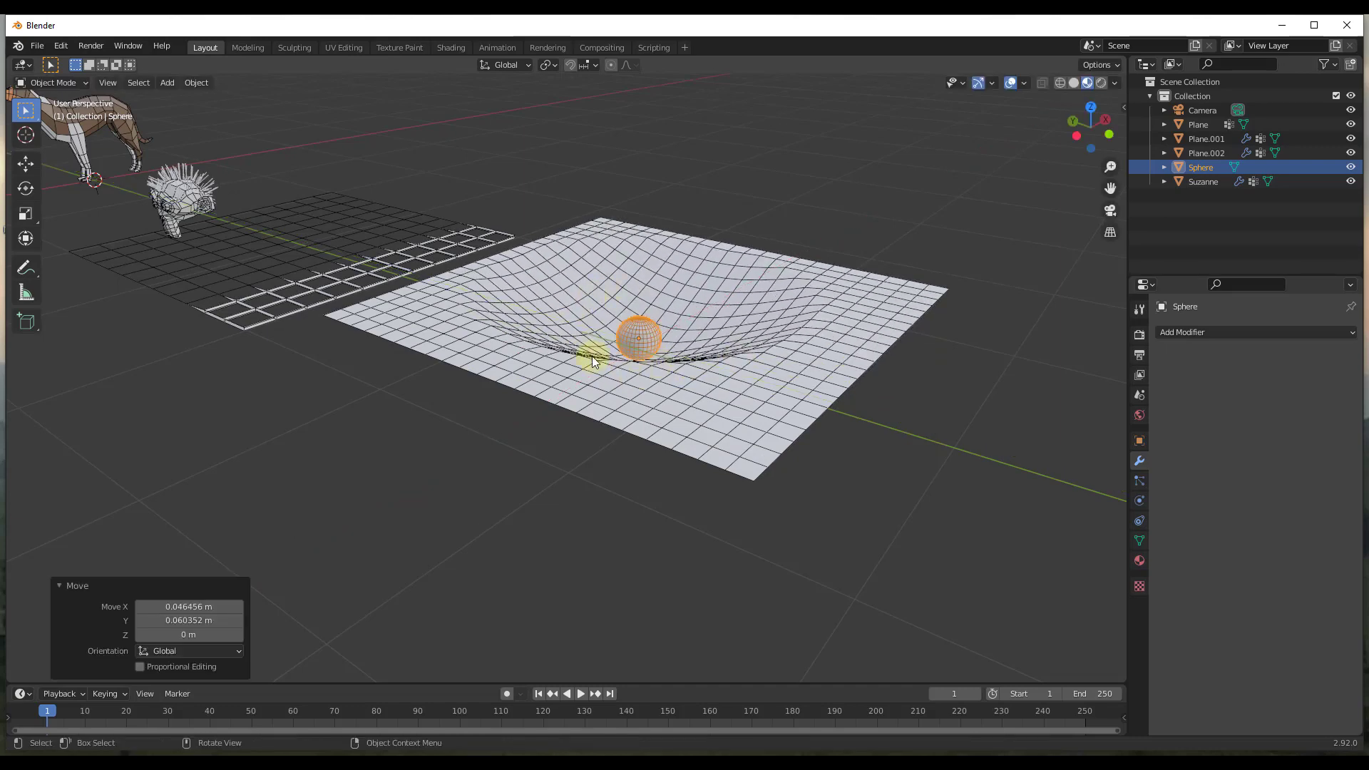
Step: Select the large plane and expand the Falloff settings of its Vertex Weight Proximity modifier
middle_click_drag(601, 352, 717, 332)
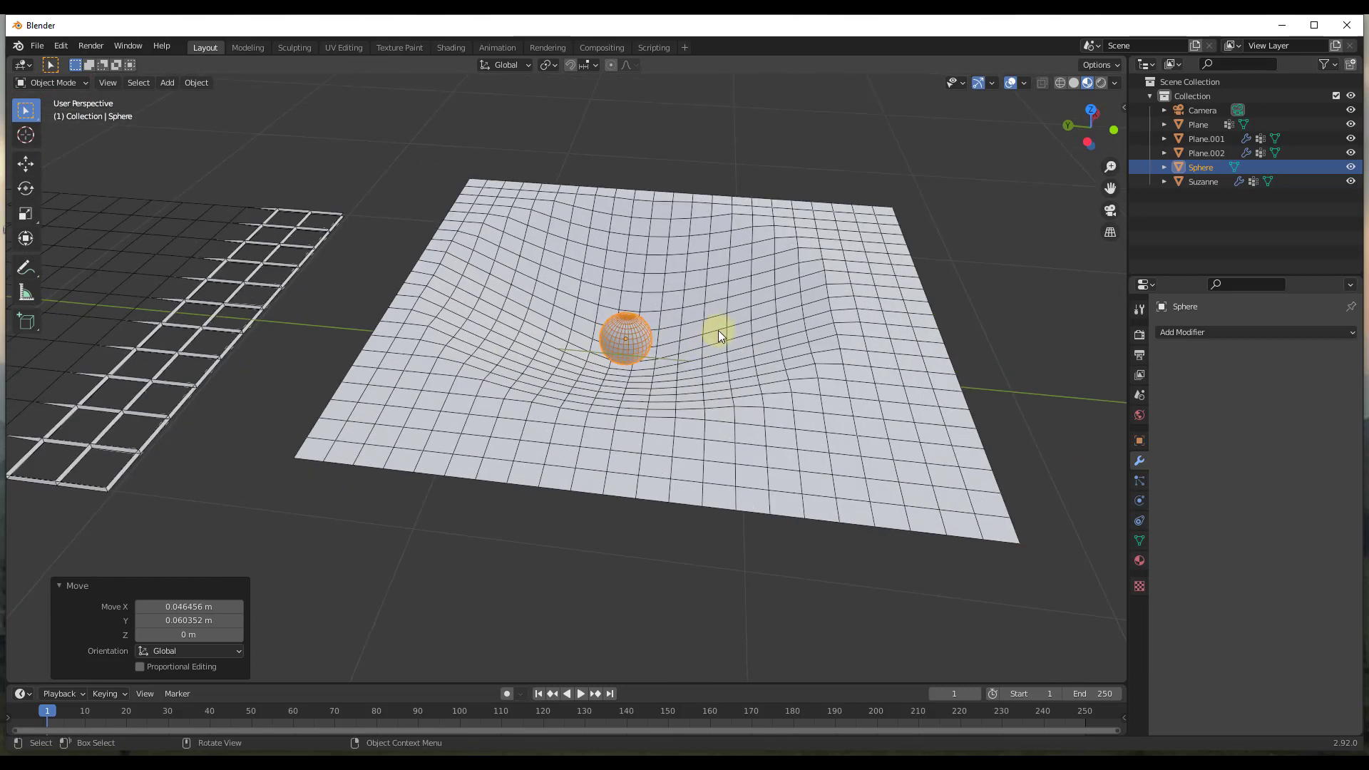
middle_click_drag(737, 246, 782, 278, "ctrl")
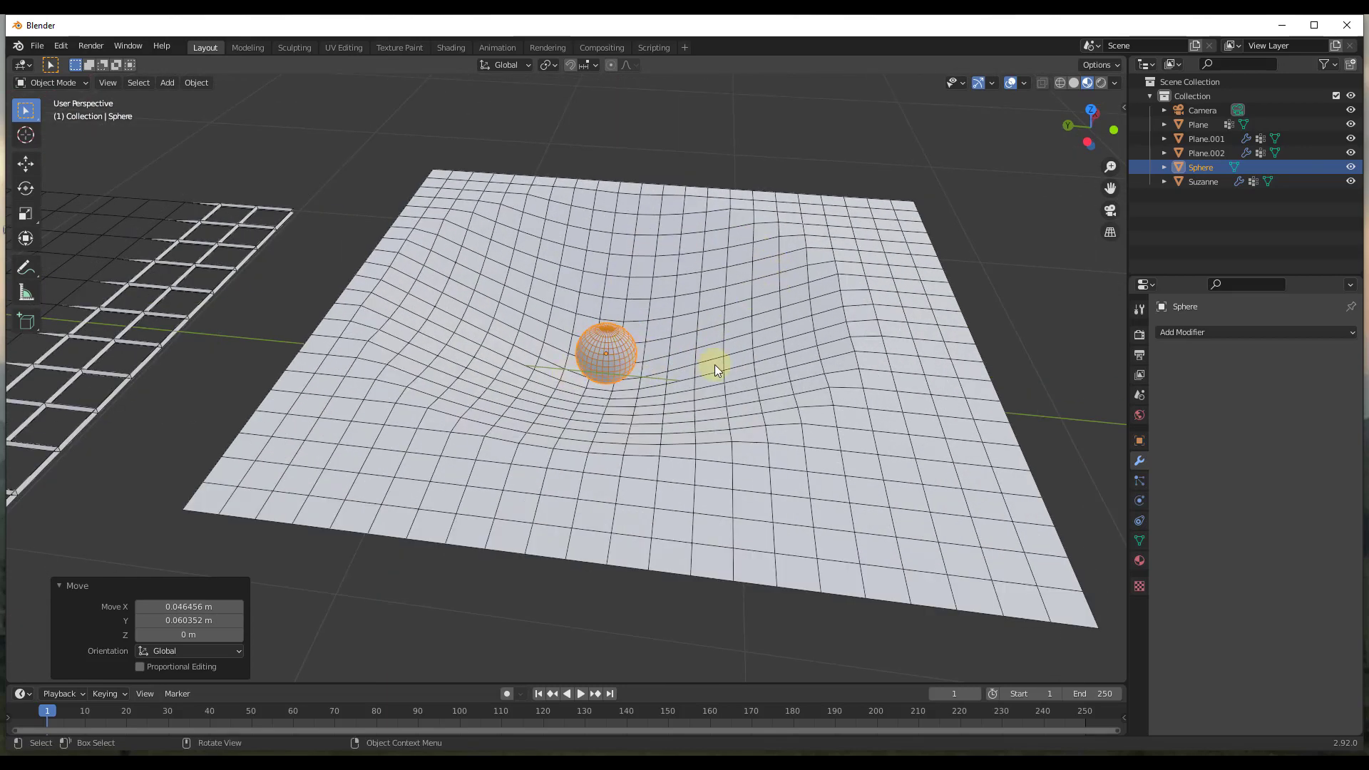
left_click(794, 370)
mouse_move(1273, 476)
left_mouse_down()
mouse_move(1287, 474)
mouse_move(1274, 473)
mouse_move(1282, 457)
left_mouse_up()
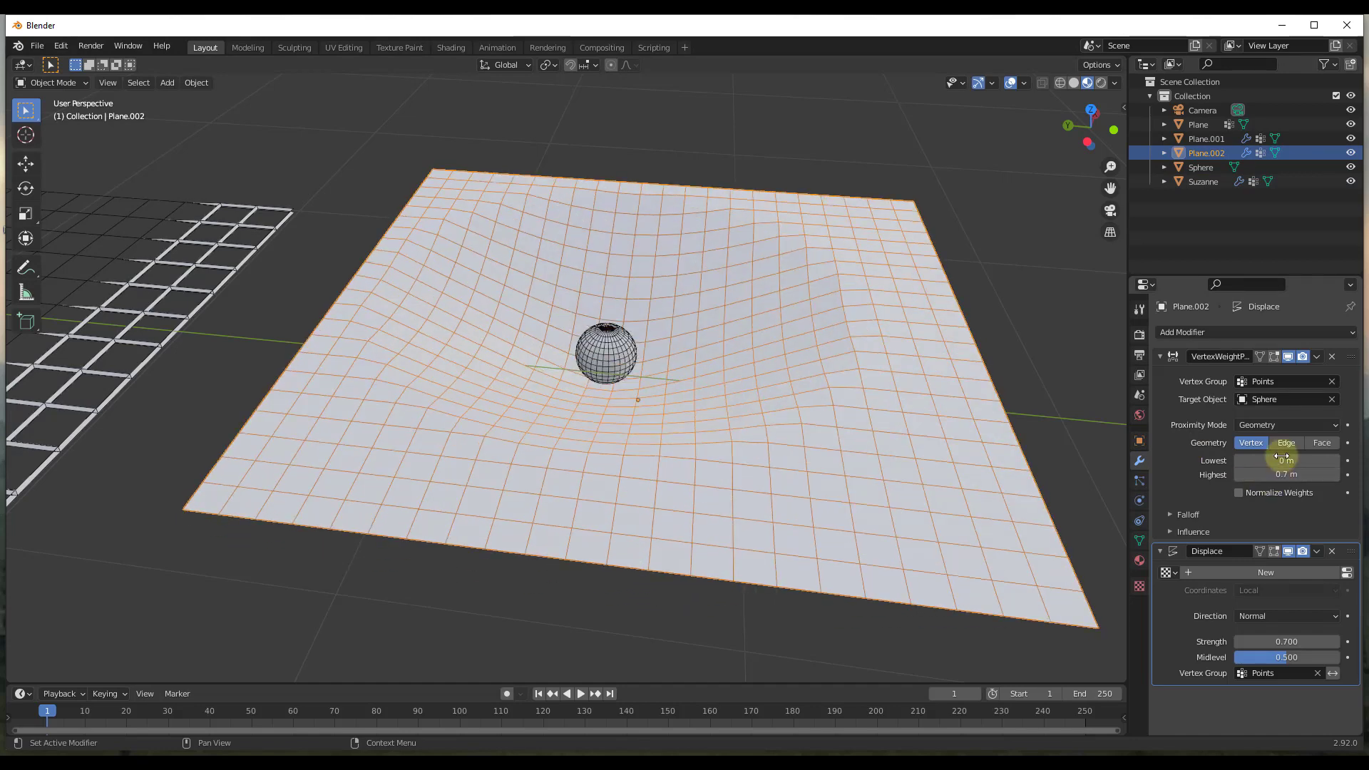
left_click(1195, 356)
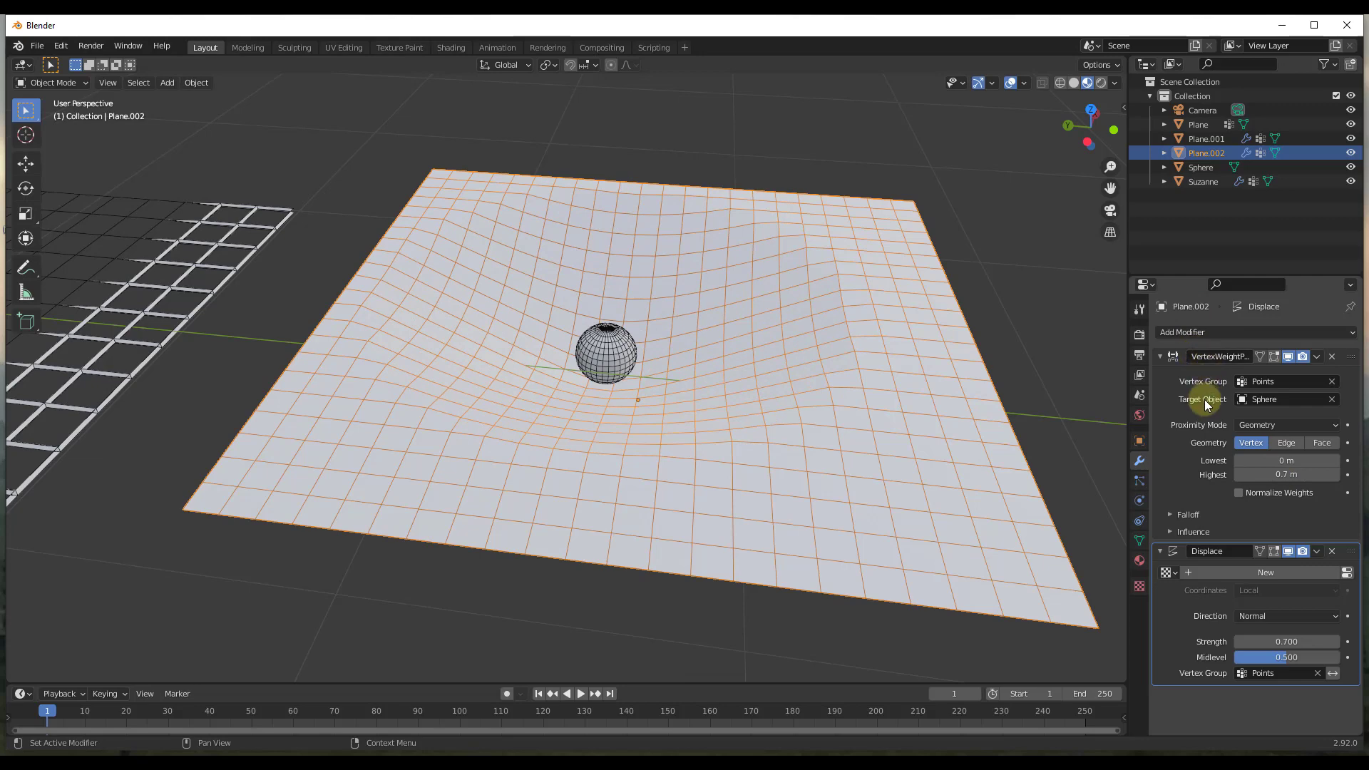
left_click(1185, 515)
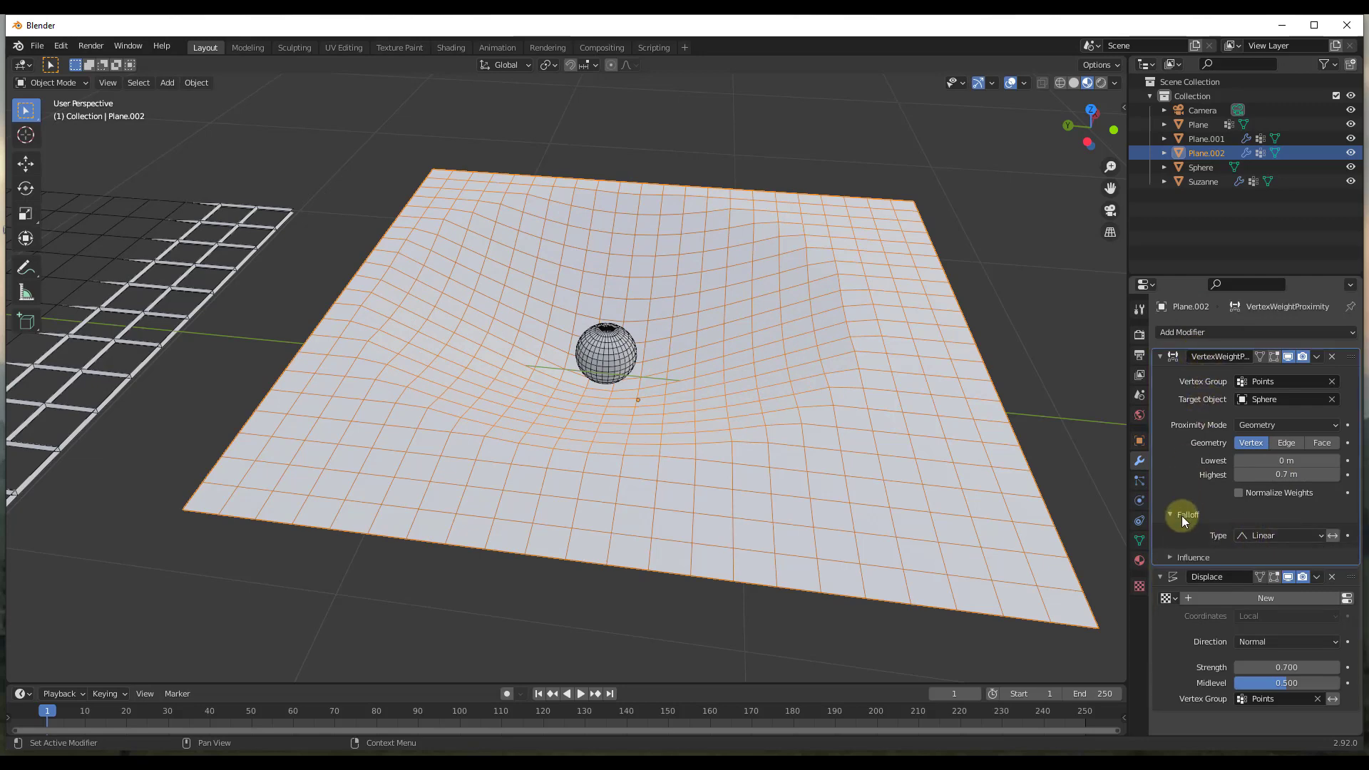